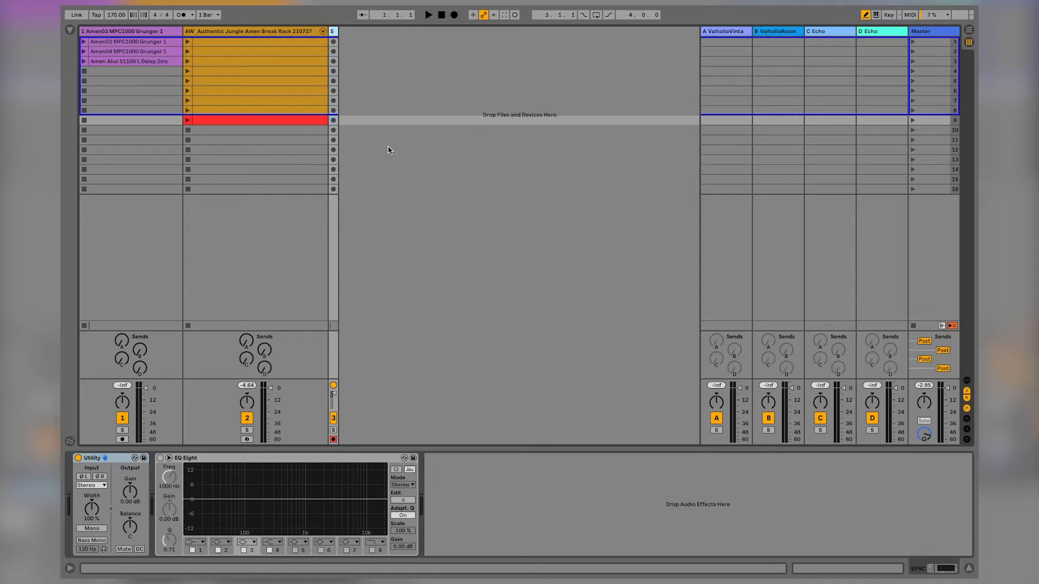
# Check the Samples folder in the browser and audition the Amen03 and Amen04 MPC1000 Grunger 1 clips on the first track
pyautogui.click(118, 117)
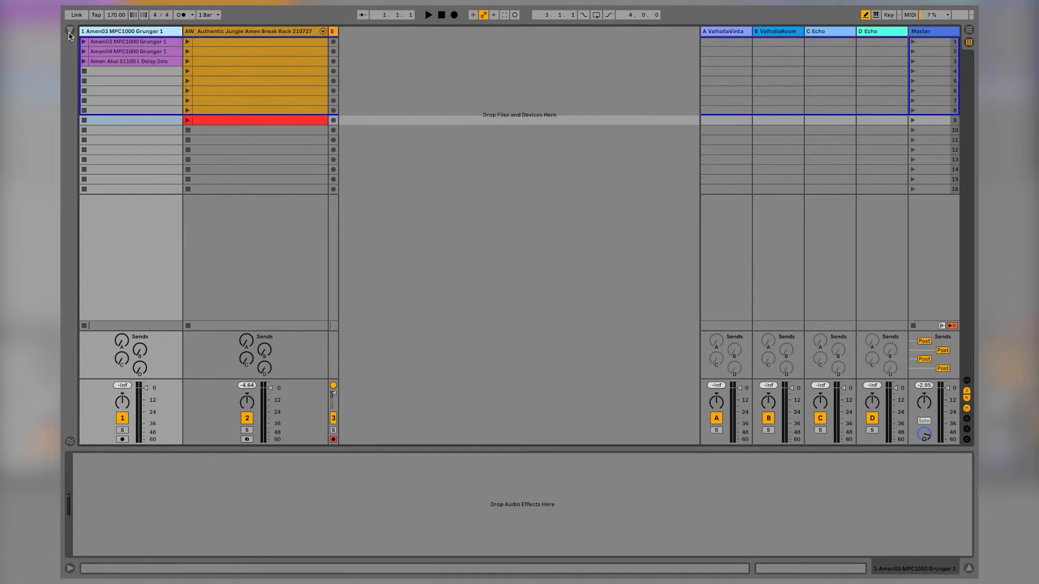
pyautogui.click(69, 34)
pyautogui.click(91, 273)
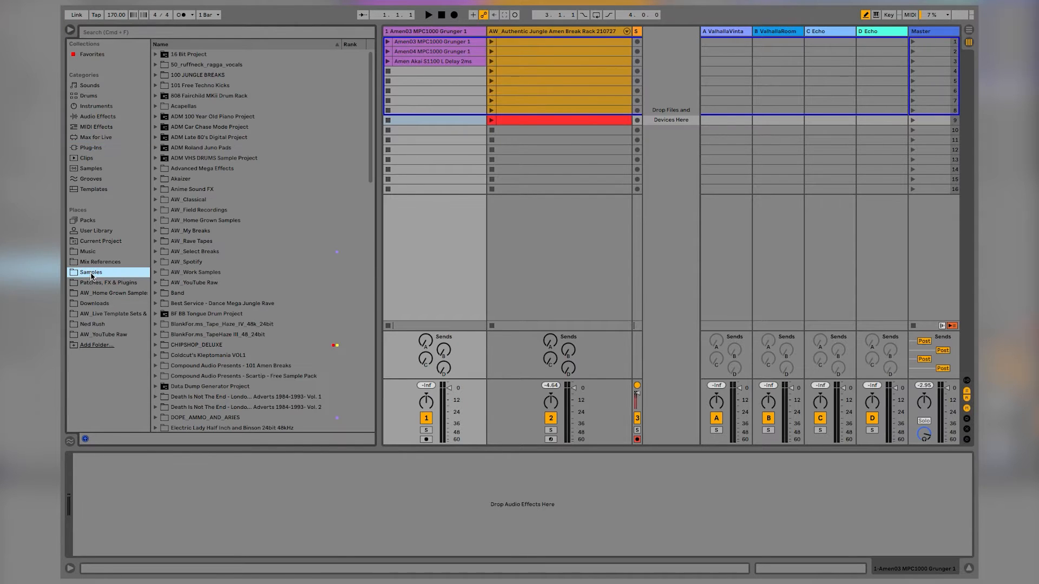
pyautogui.click(70, 31)
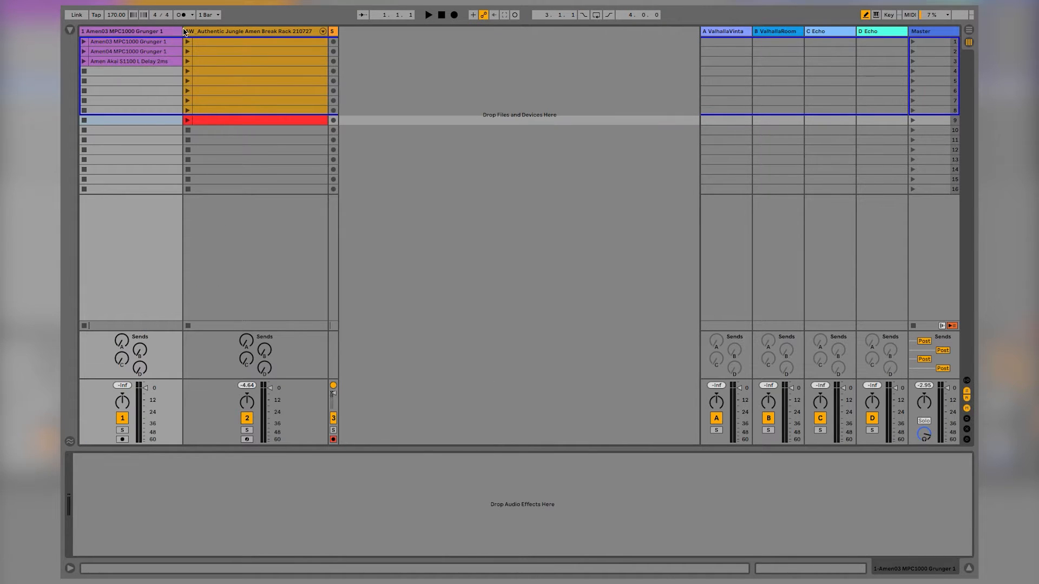
pyautogui.click(84, 42)
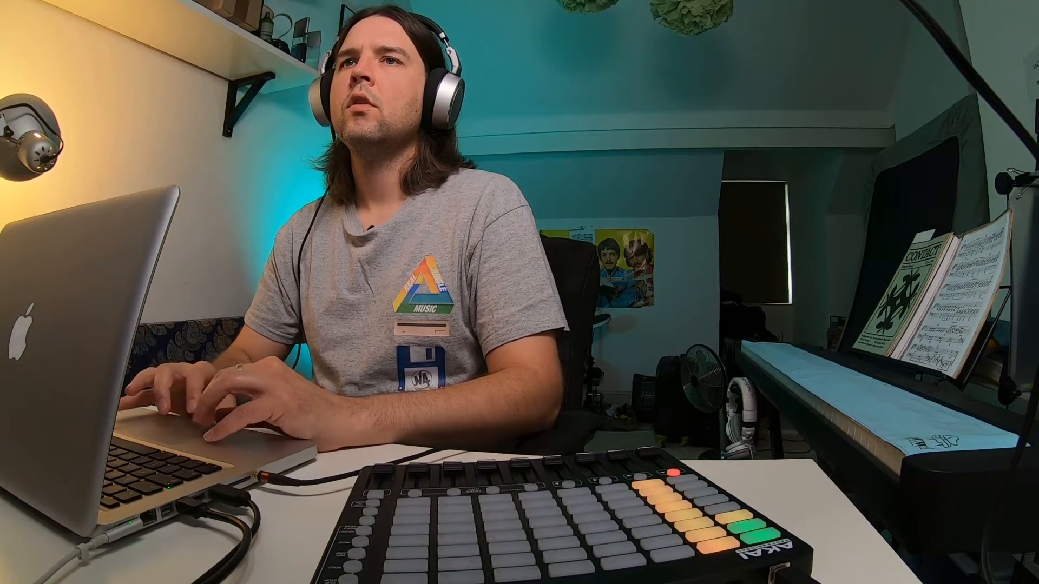
pyautogui.click(84, 51)
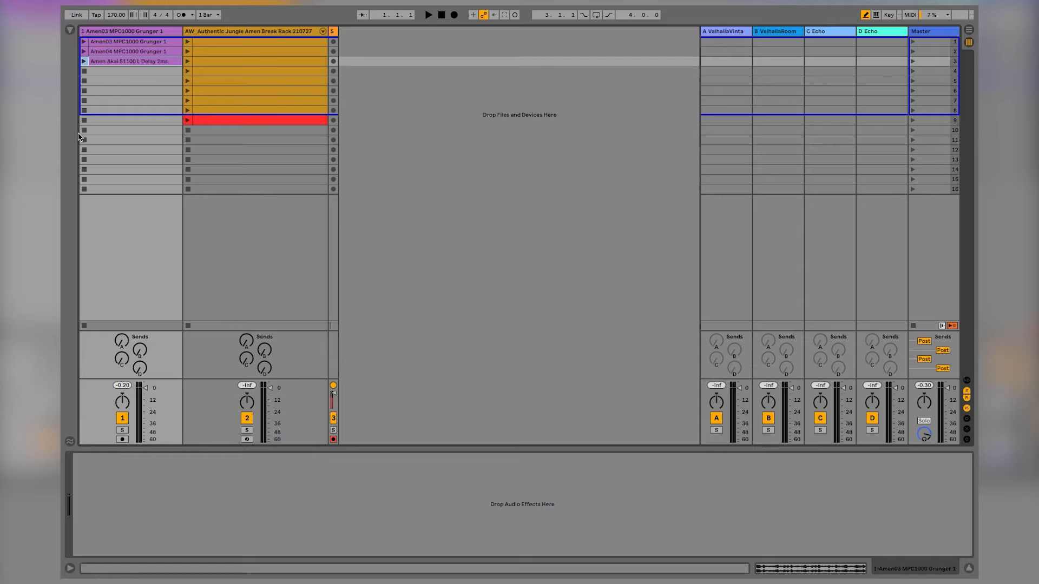
# Look through the break and sample packs in the Samples folder
pyautogui.click(68, 31)
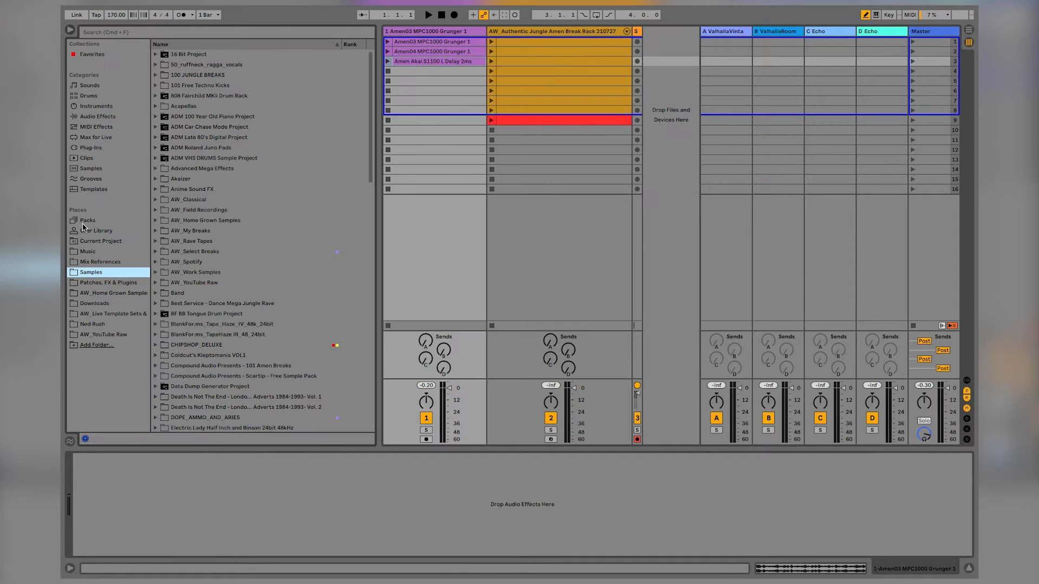
pyautogui.scroll(-10, 213, 303)
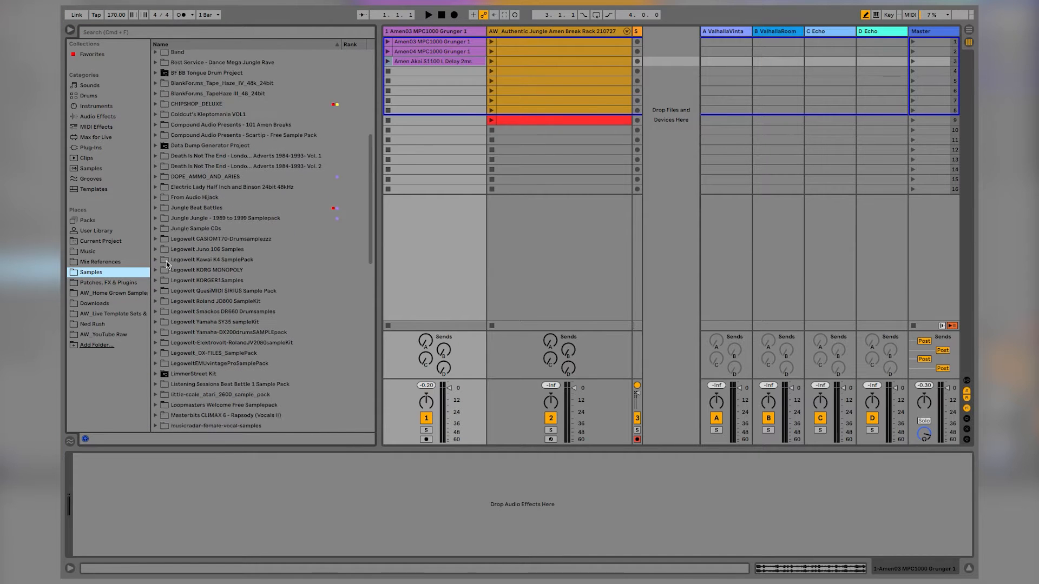
pyautogui.scroll(-1, 166, 265)
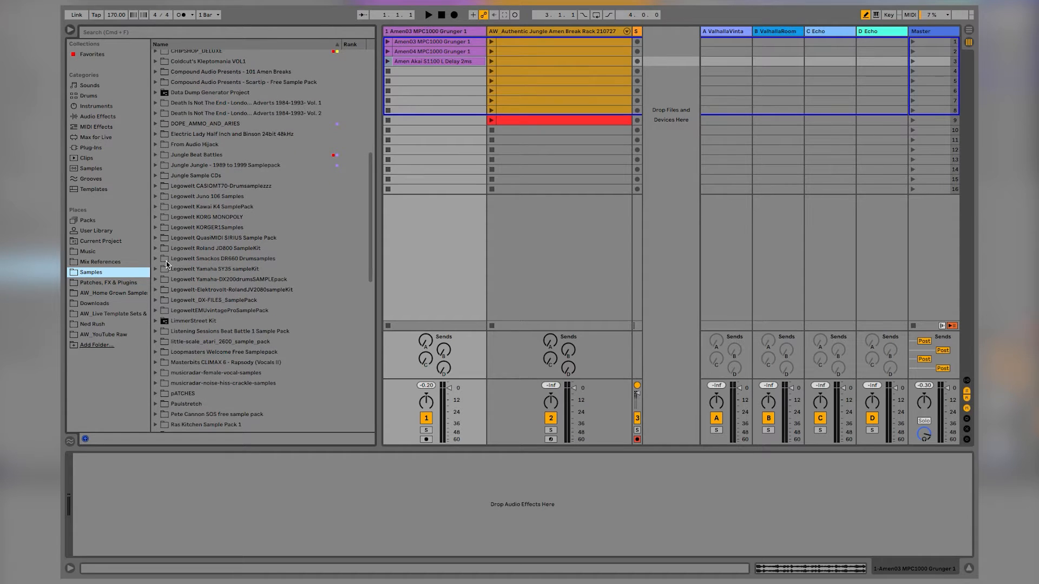
pyautogui.scroll(-2, 166, 265)
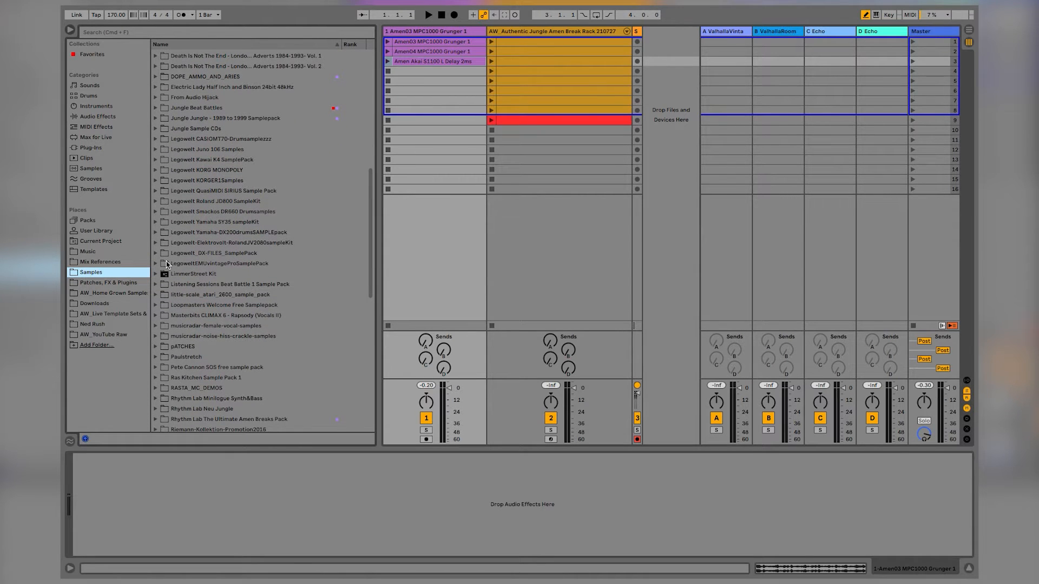
pyautogui.scroll(-3, 166, 264)
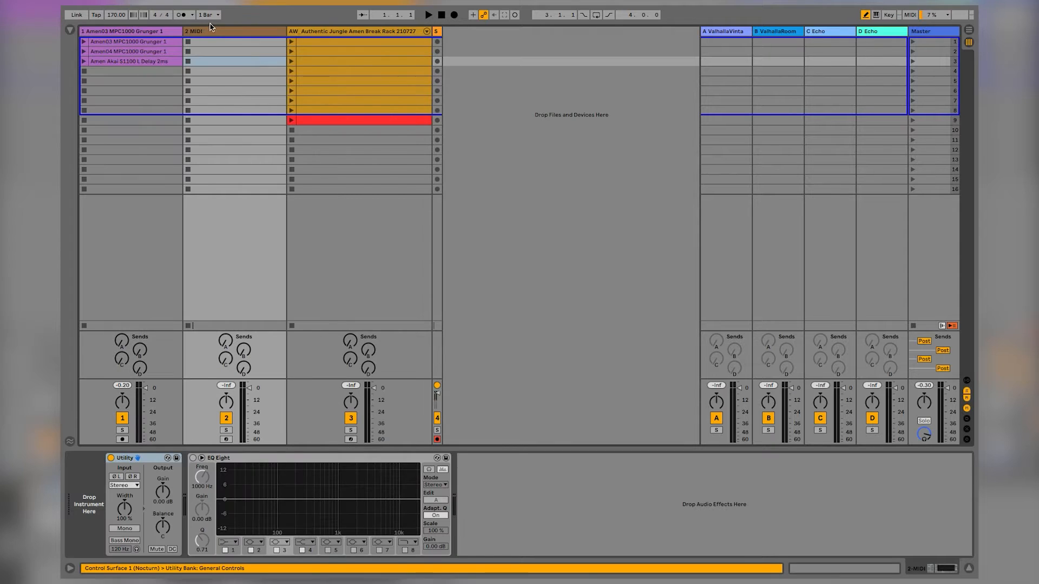
# Load a Drum Rack from the Instruments category onto the empty MIDI track beside the amen clips
pyautogui.click(210, 31)
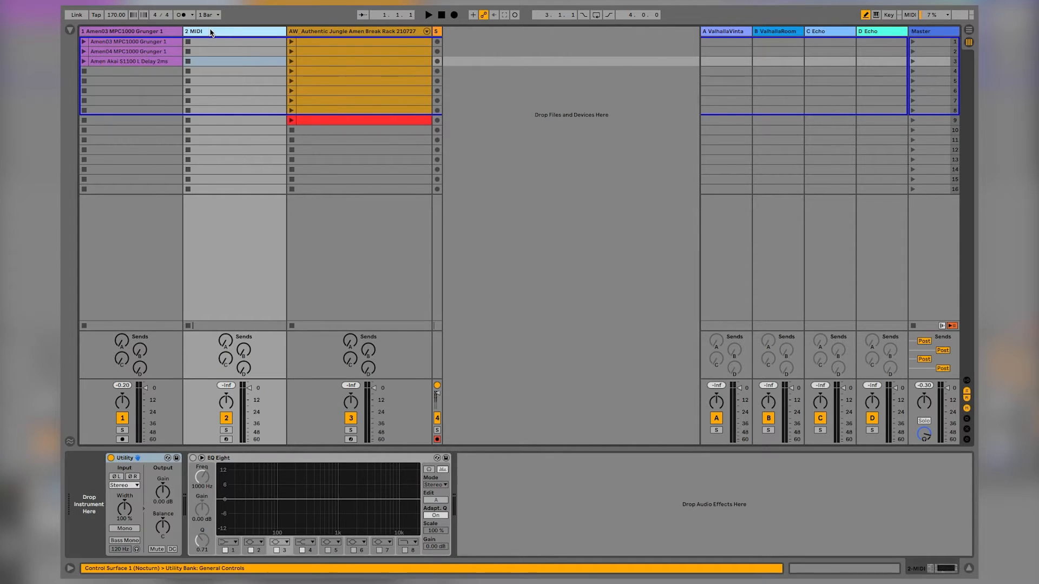
pyautogui.click(69, 31)
pyautogui.click(91, 107)
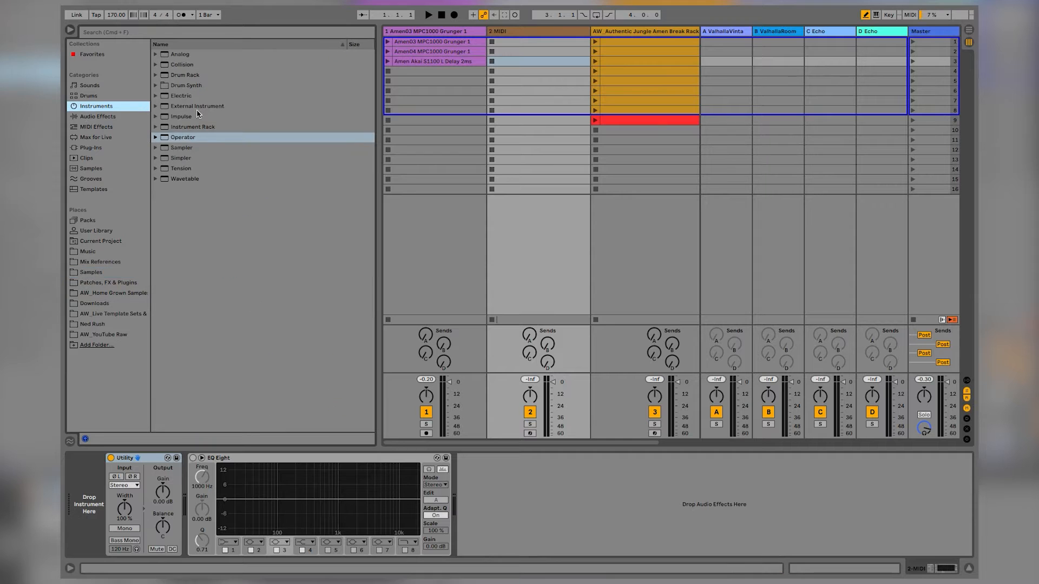
pyautogui.moveTo(174, 75); pyautogui.dragTo(82, 522)
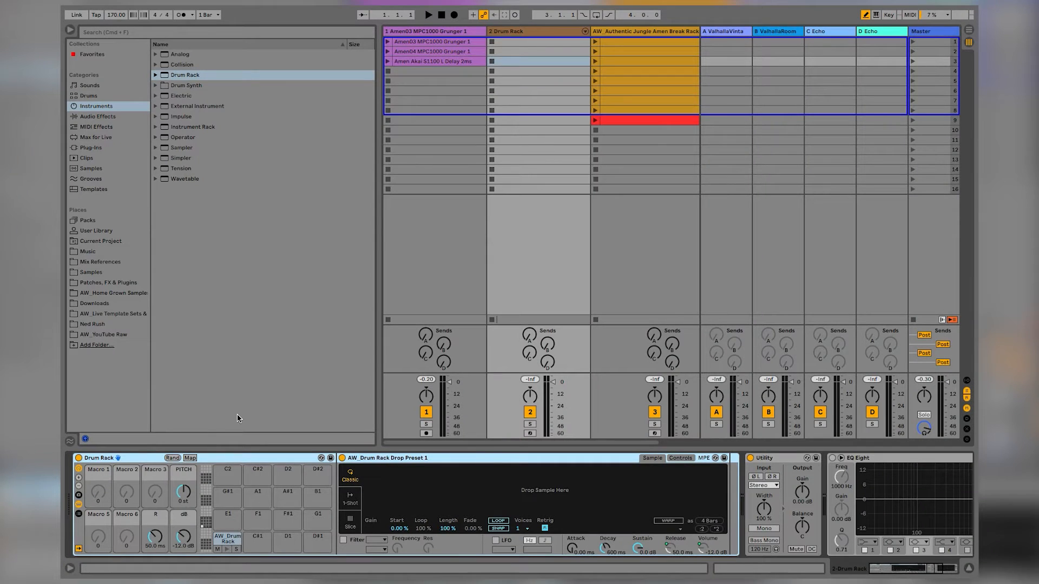
# Insert another MIDI track after the Drum Rack track, and reselect the Drum Rack track
pyautogui.click(513, 33)
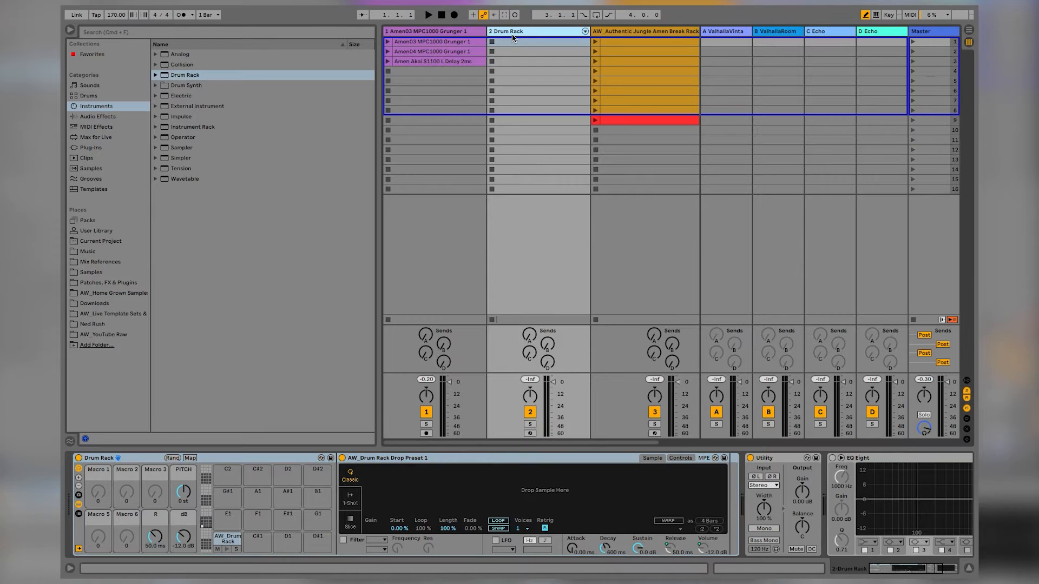
pyautogui.press('super+shift+t')
pyautogui.click(637, 32)
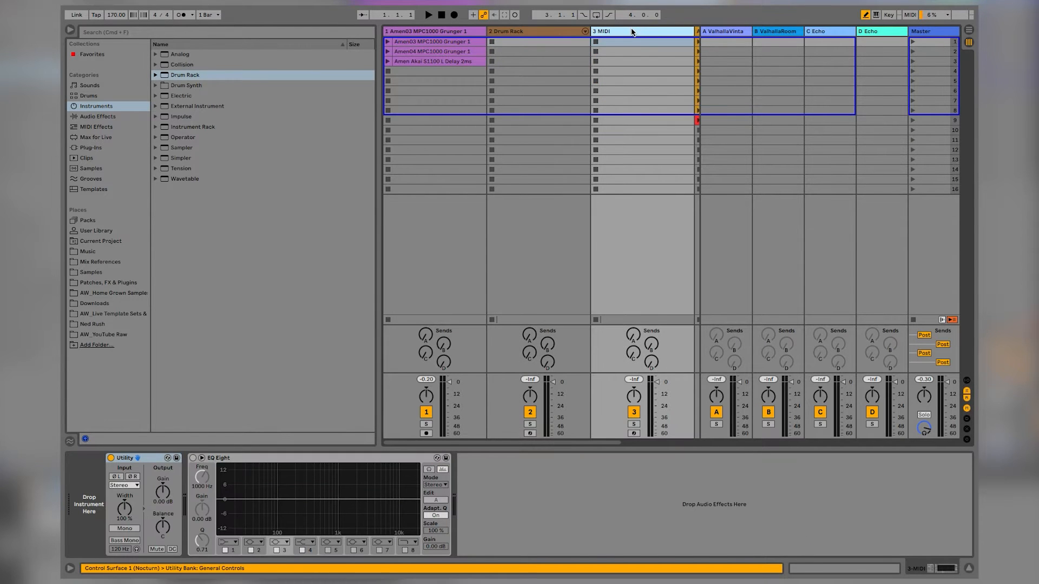
pyautogui.click(526, 32)
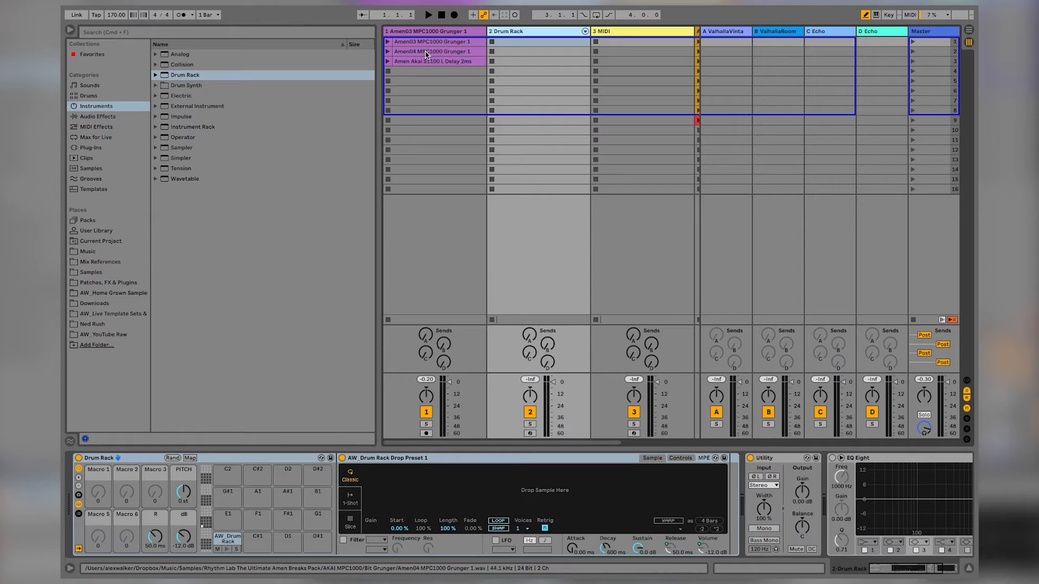
# Duplicate the Amen03 MPC1000 Grunger 1 clip into the first track's fifth slot and open the copy's waveform
pyautogui.click(420, 42)
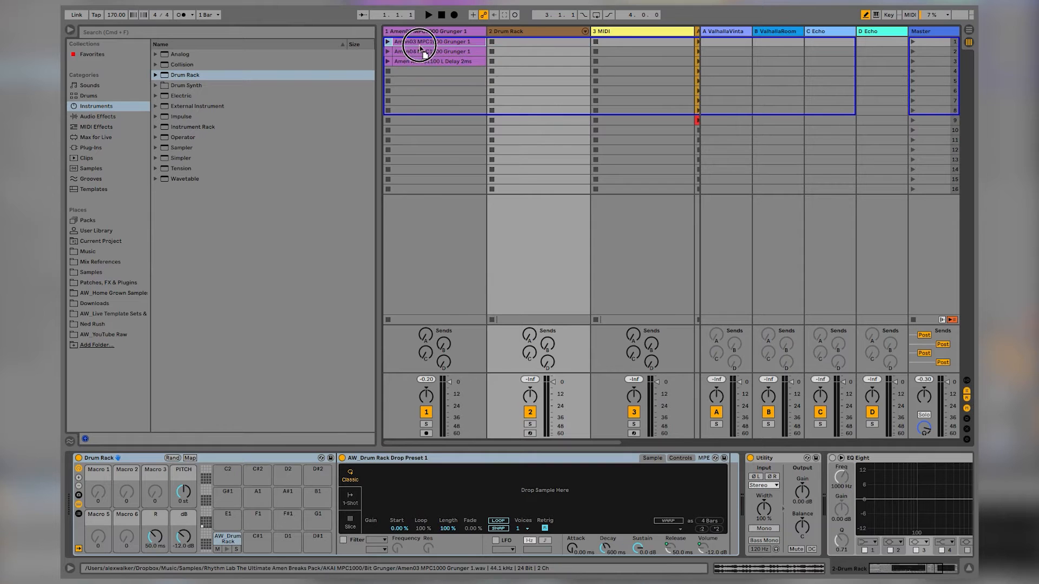
pyautogui.click(419, 44)
pyautogui.moveTo(419, 46); pyautogui.dragTo(420, 83)
pyautogui.click(421, 85)
pyautogui.doubleClick(421, 86)
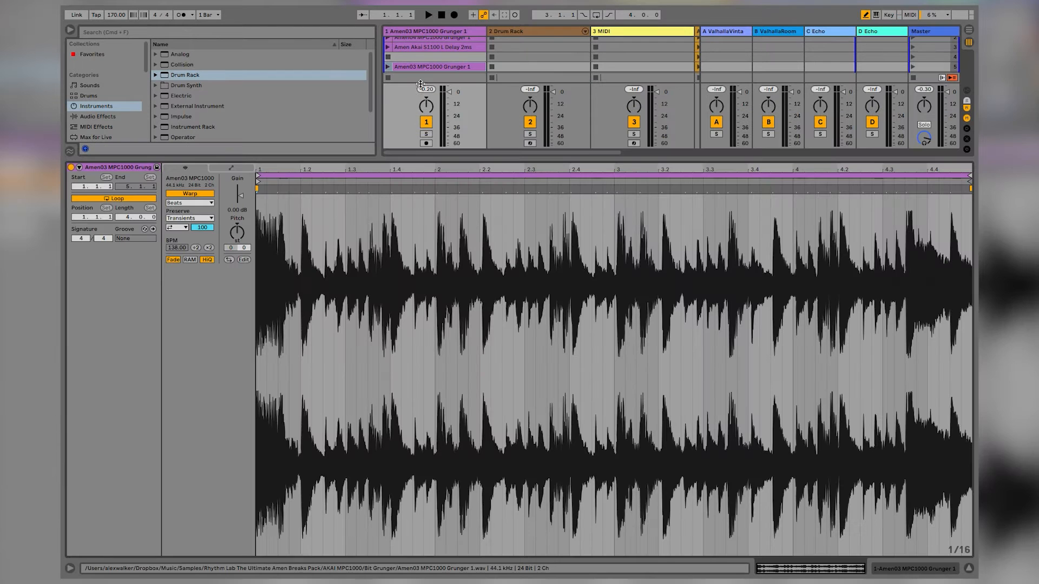
# Set the copied clip's start and loop start to 3.1.1 and play it back
pyautogui.moveTo(260, 179)
pyautogui.mouseDown()
pyautogui.moveTo(637, 180)
pyautogui.moveTo(616, 179)
pyautogui.mouseUp()
pyautogui.press('space')
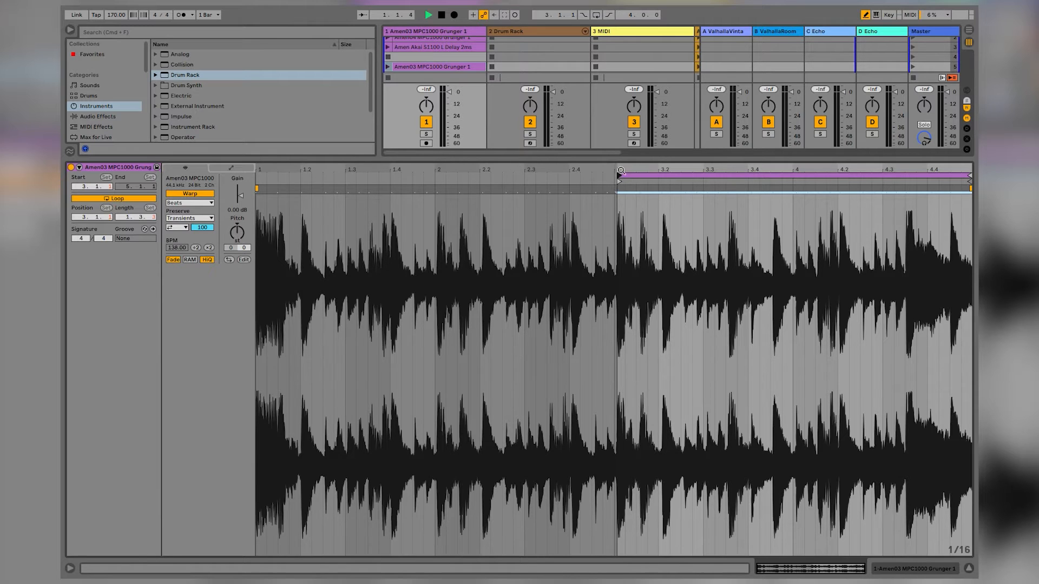
pyautogui.click(388, 68)
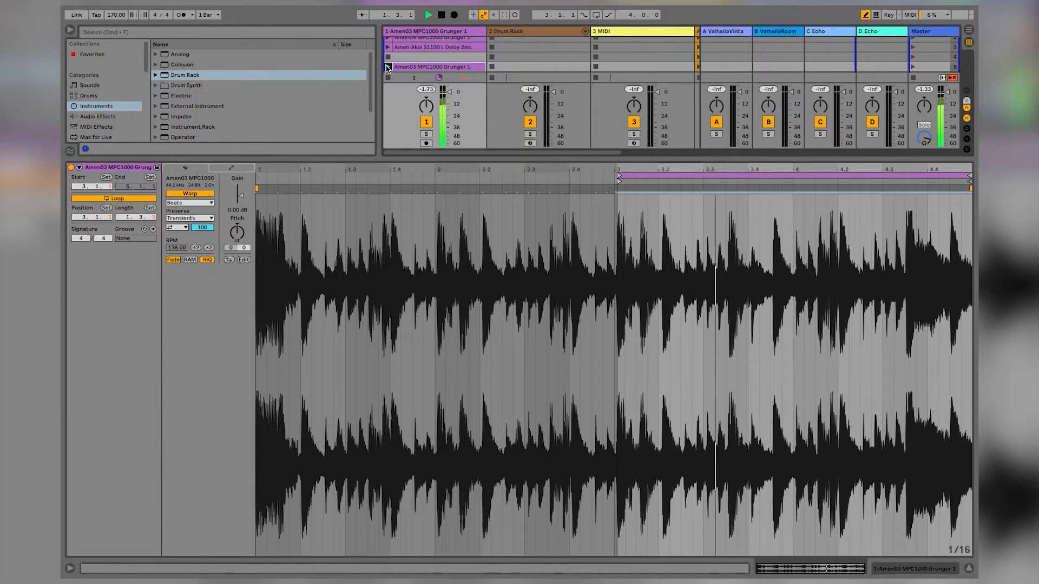
pyautogui.press('space')
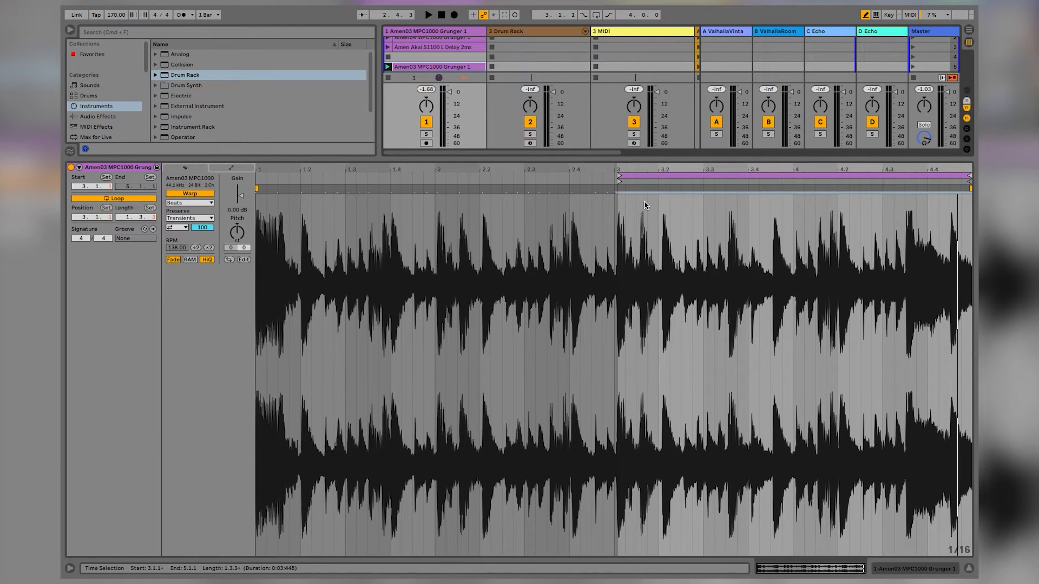
# Try starting the clip's loop at 2.2.1, audition its opening hit repeatedly, and move the start back to 3.1.1
pyautogui.moveTo(617, 175); pyautogui.dragTo(484, 169)
pyautogui.press('space')
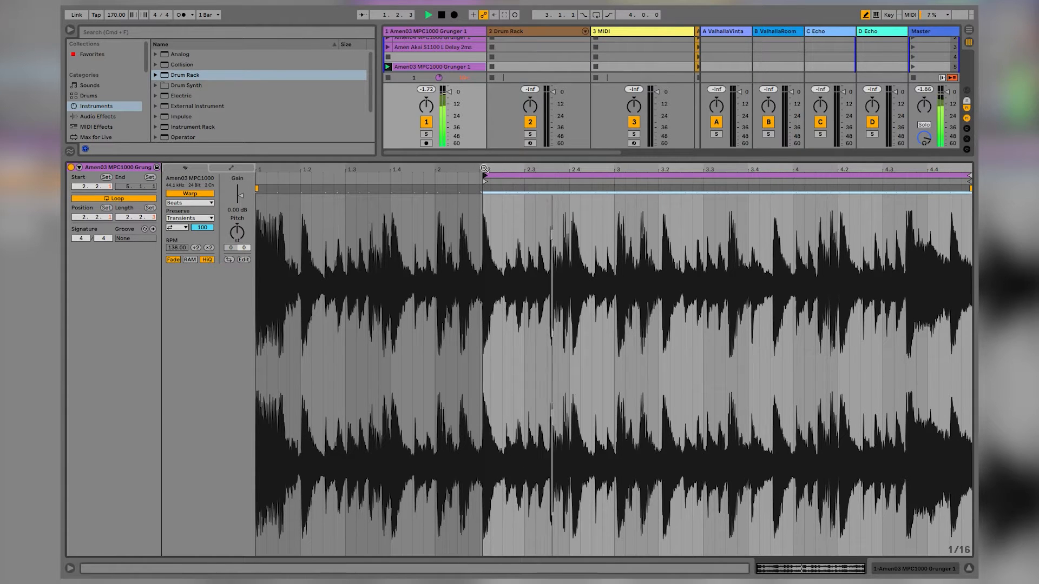
pyautogui.press('space')
pyautogui.press('space')
pyautogui.press('space')
pyautogui.press('space')
pyautogui.press('space')
pyautogui.press('space')
pyautogui.press('space')
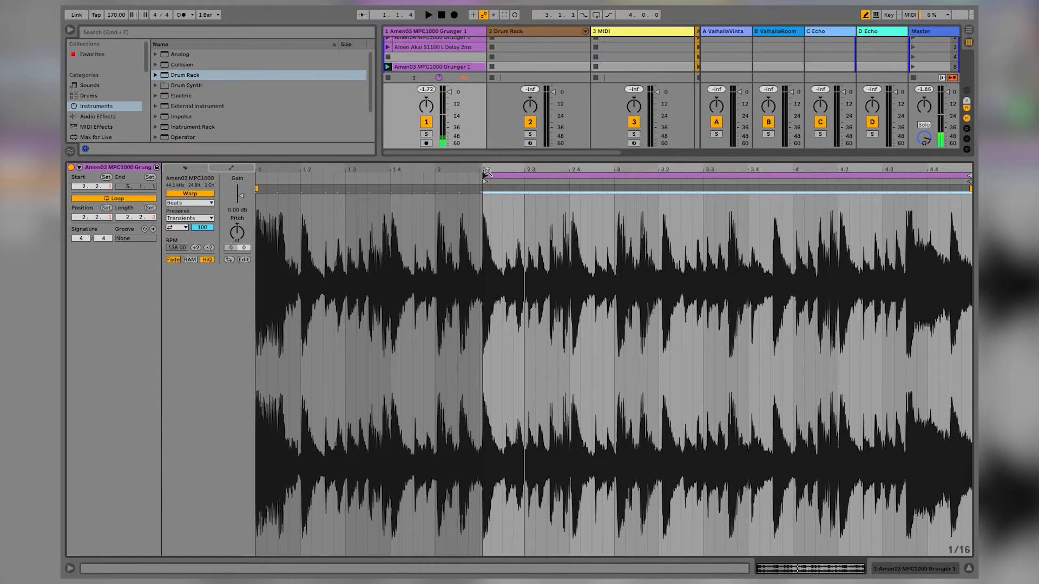
pyautogui.moveTo(487, 172); pyautogui.dragTo(619, 174)
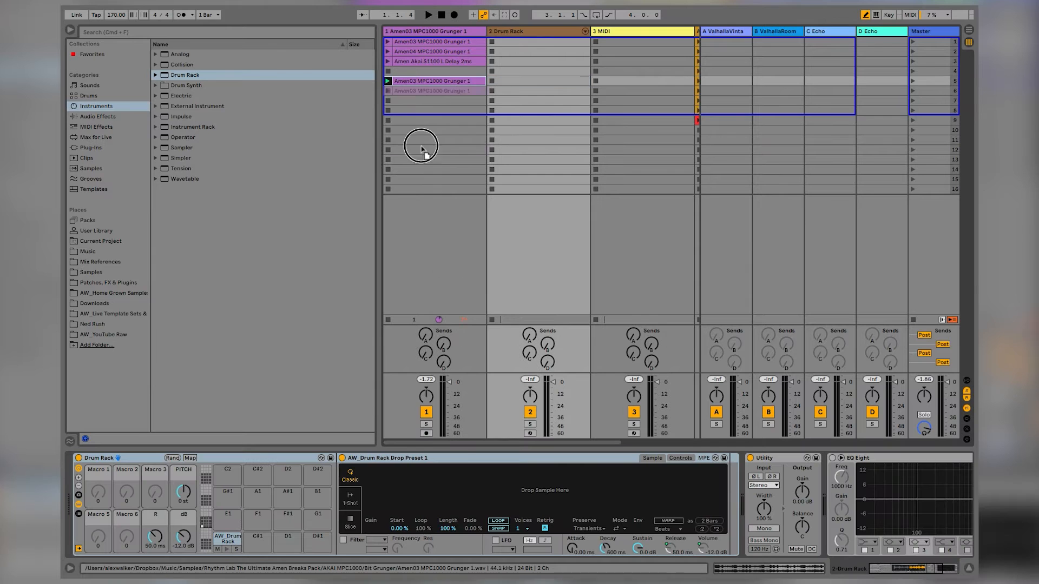
# Load the trimmed Amen03 clip into the Drum Rack's C1 Simpler with Warp enabled in Re-Pitch mode
pyautogui.click(669, 521)
pyautogui.click(665, 529)
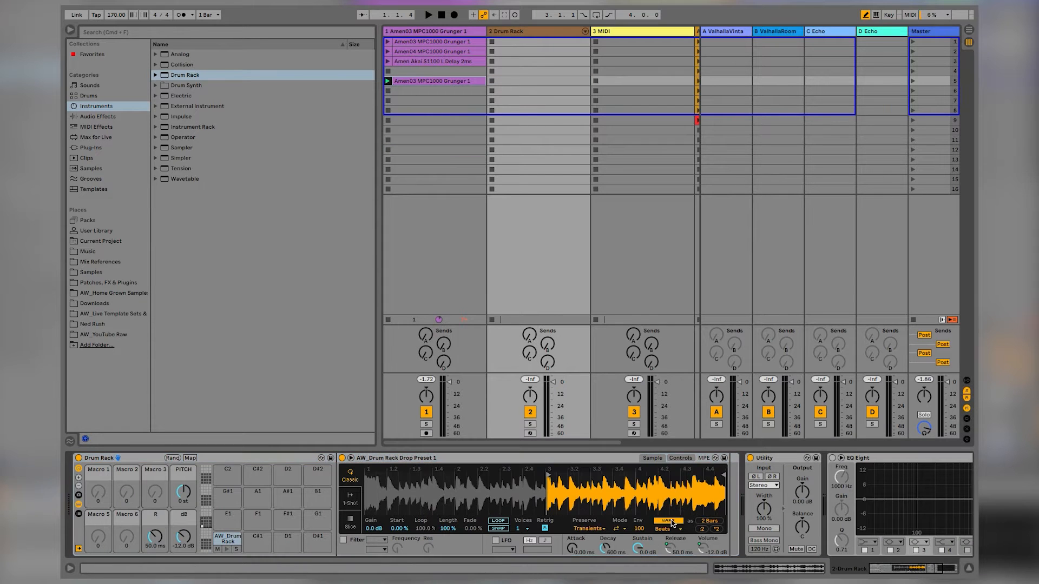
pyautogui.click(664, 505)
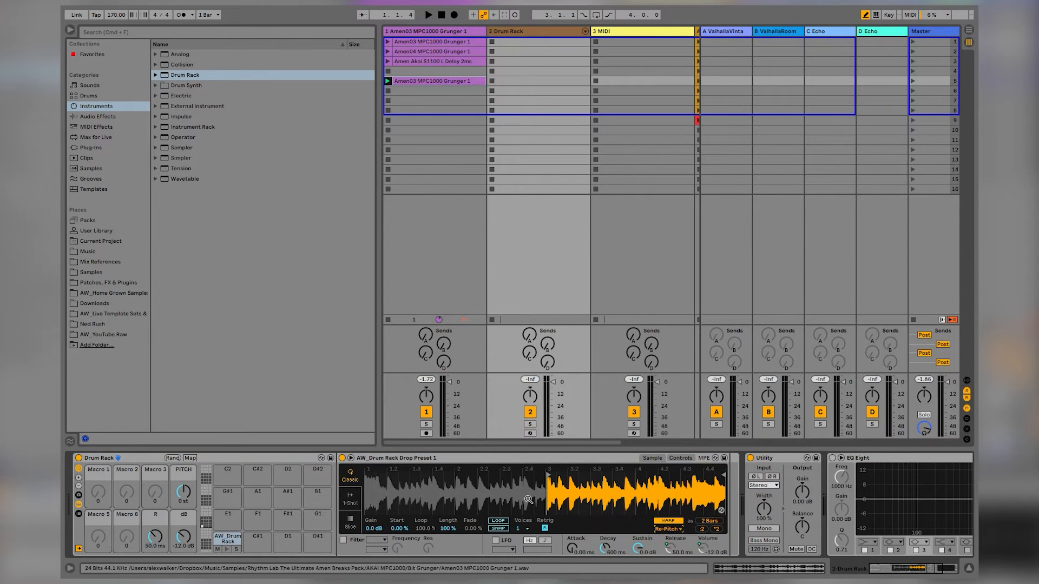
pyautogui.moveTo(532, 484)
pyautogui.mouseDown()
pyautogui.moveTo(533, 493)
pyautogui.moveTo(489, 501)
pyautogui.moveTo(496, 492)
pyautogui.mouseUp()
pyautogui.moveTo(405, 474)
pyautogui.mouseDown()
pyautogui.moveTo(453, 475)
pyautogui.moveTo(484, 497)
pyautogui.moveTo(548, 498)
pyautogui.moveTo(548, 506)
pyautogui.mouseUp()
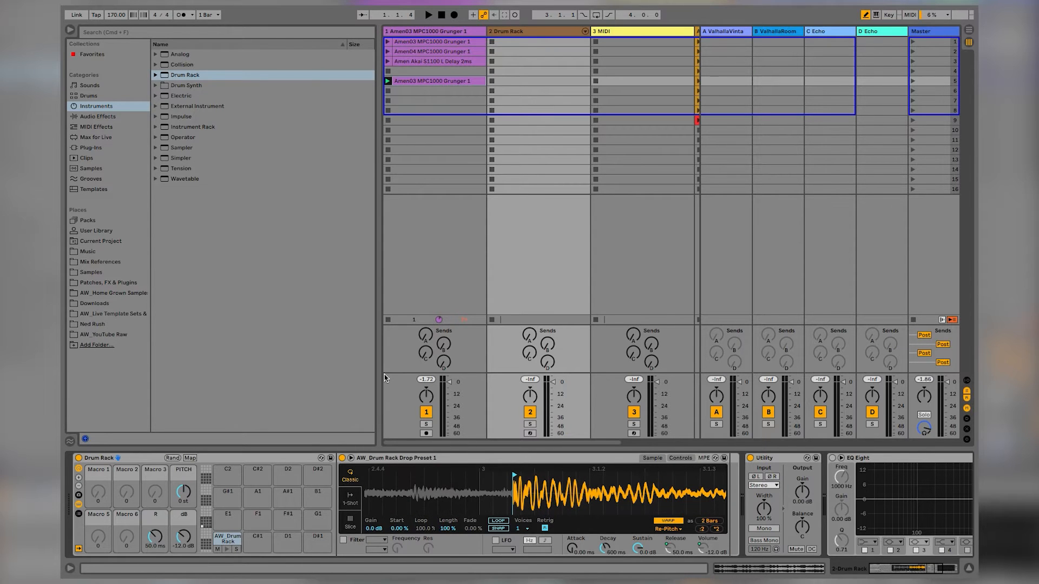
# Create a 2-bar MIDI clip in the Drum Rack track's fifth slot with C1 sixteenth notes at 1.1.1, 1.3.3 and 2.1.1
pyautogui.doubleClick(537, 81)
pyautogui.click(375, 201)
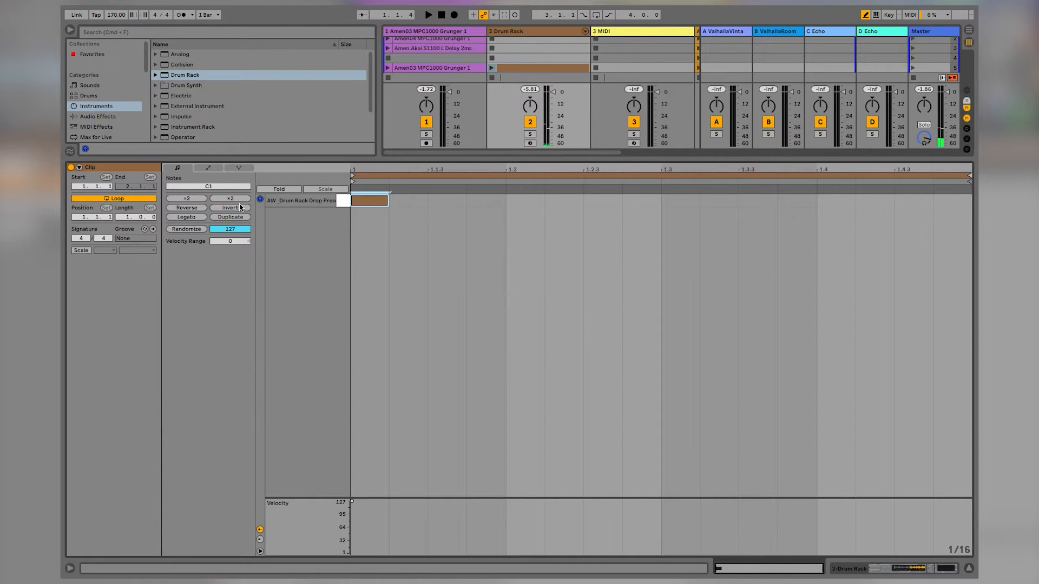
pyautogui.moveTo(124, 217); pyautogui.dragTo(123, 212)
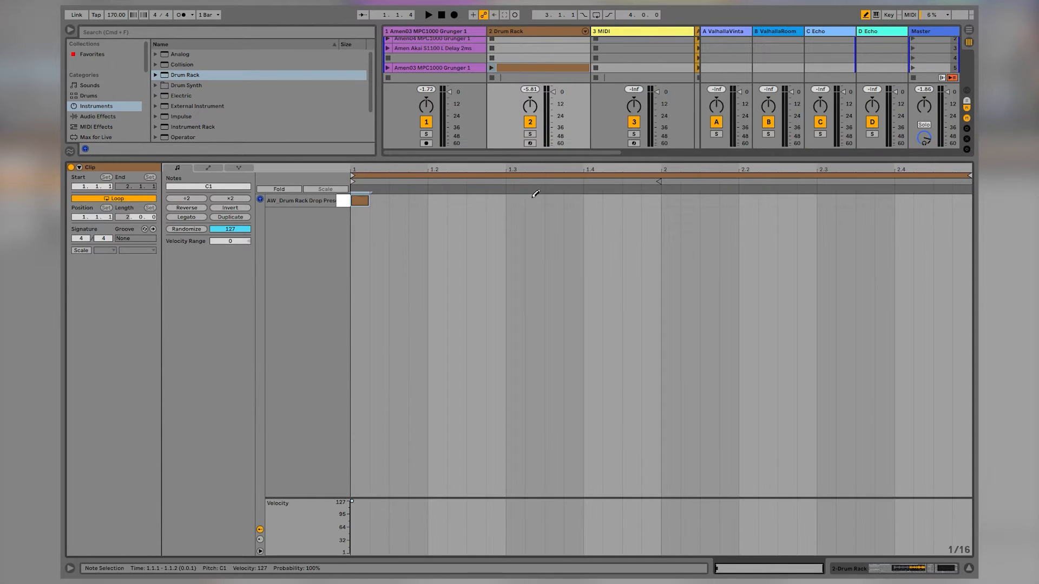
pyautogui.click(554, 201)
pyautogui.click(671, 201)
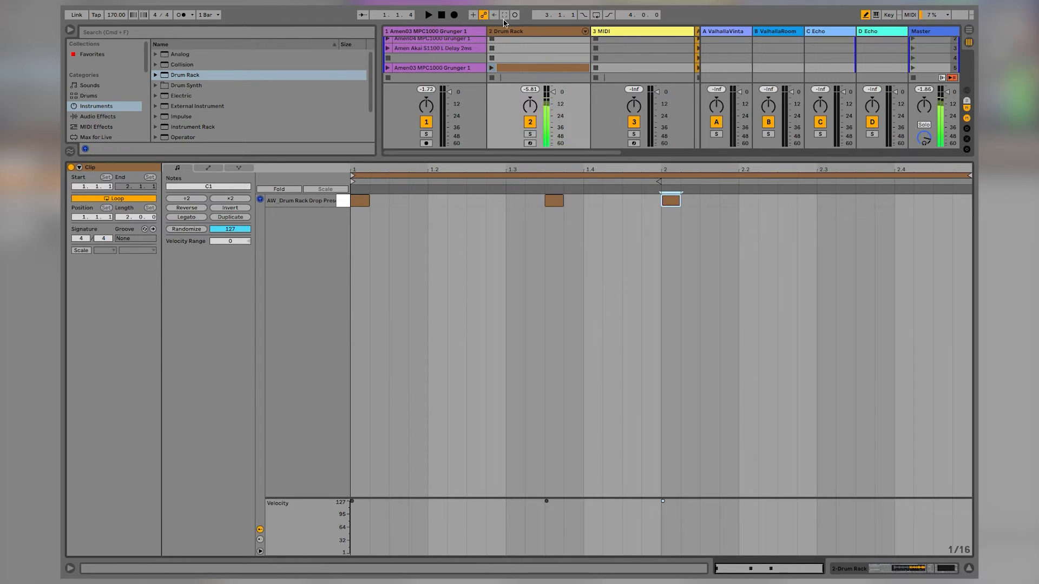
# Play the Drum Rack clip and set the rack's R macro to 60.0 s
pyautogui.click(498, 70)
pyautogui.hotkey('shift', 'Tab')
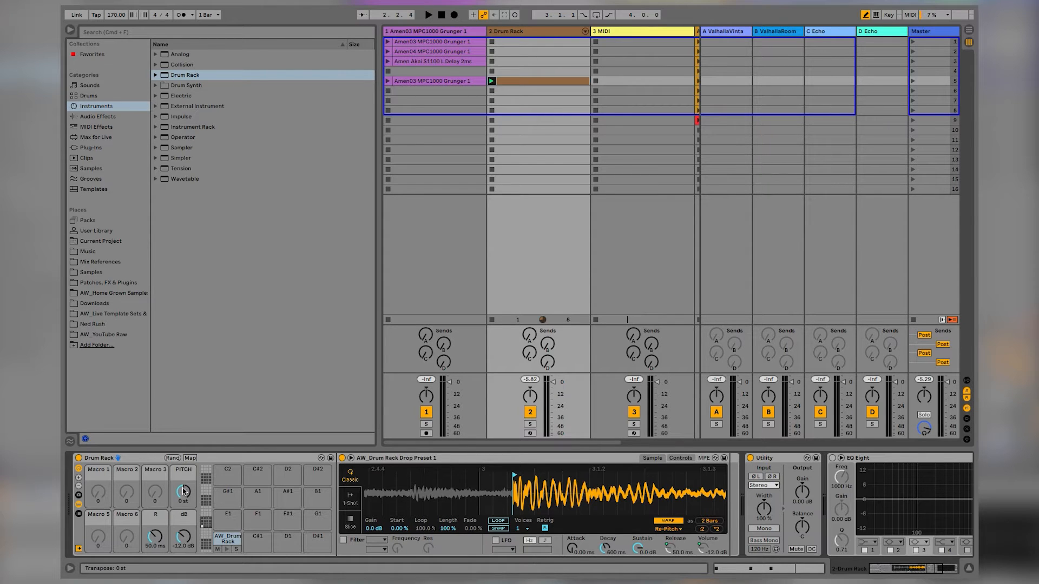
pyautogui.moveTo(380, 504); pyautogui.dragTo(382, 470)
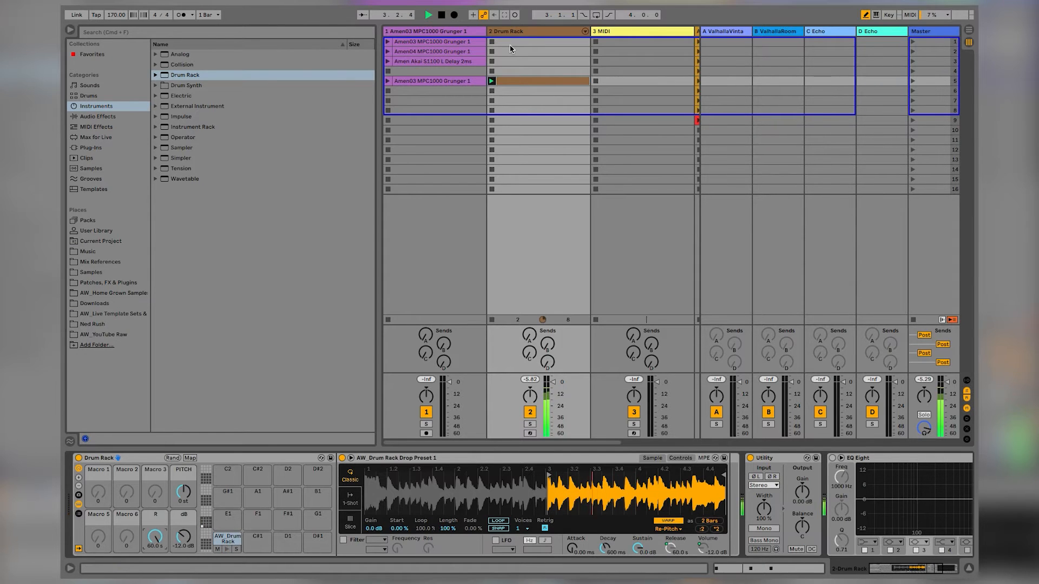
pyautogui.doubleClick(514, 81)
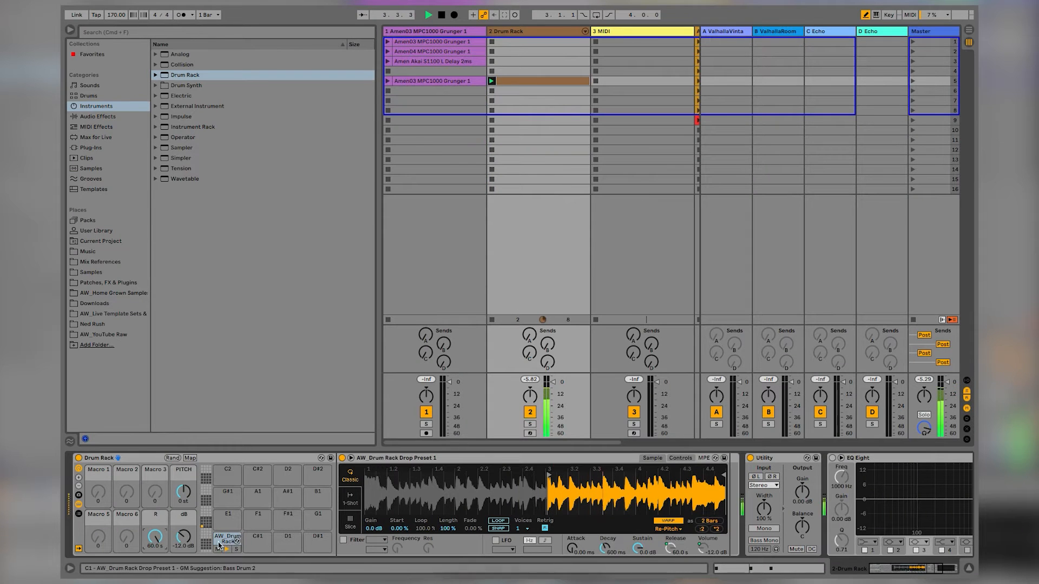
# Duplicate the sample pad on C1 to the C#1 pad of the Drum Rack
pyautogui.click(227, 540)
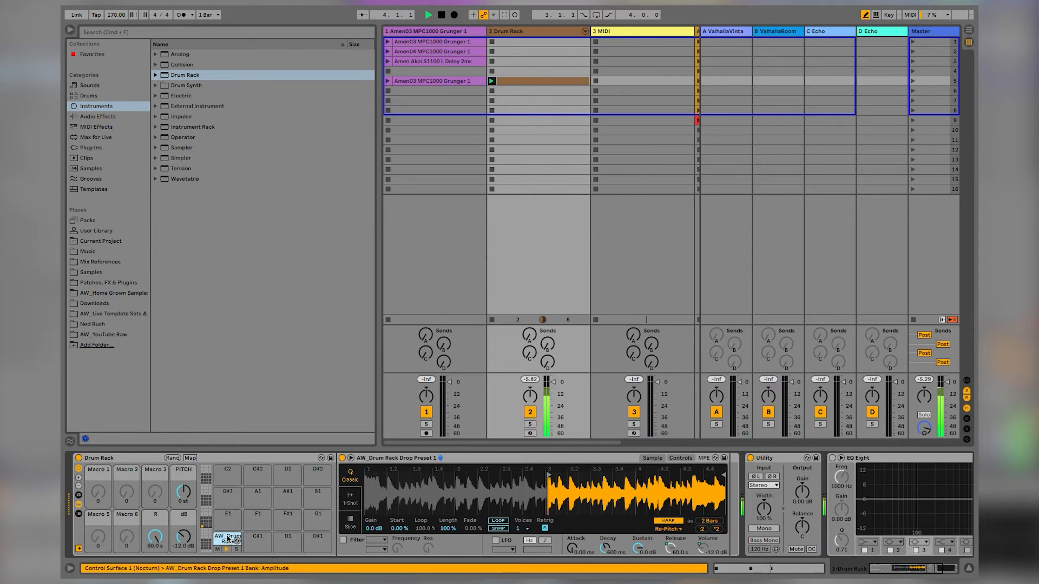
pyautogui.moveTo(250, 537); pyautogui.dragTo(251, 539)
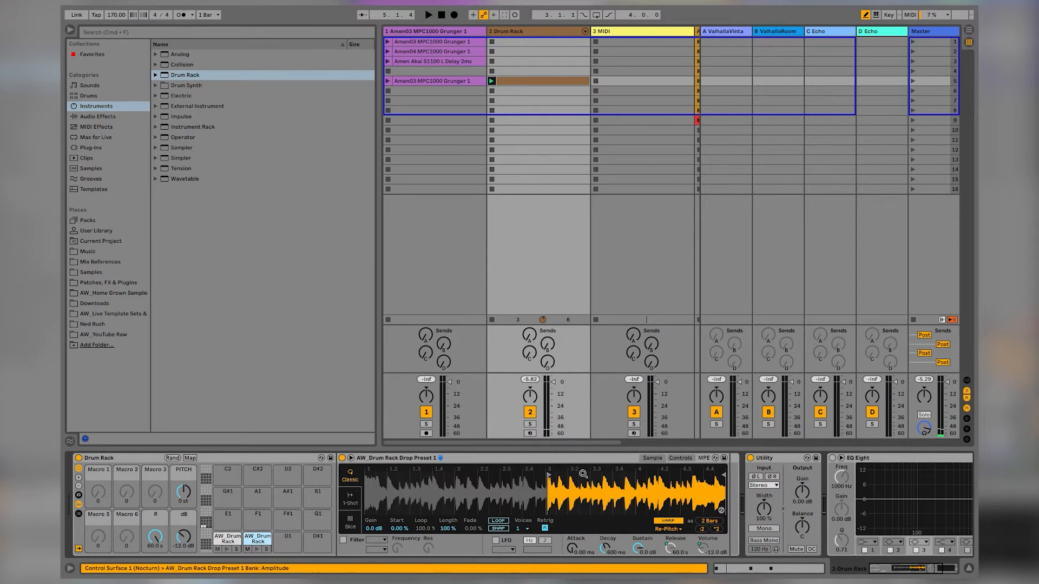
# Move the sample start of the C#1 pad's Simpler forward to the transient of the next hit
pyautogui.moveTo(596, 476); pyautogui.dragTo(563, 482)
pyautogui.moveTo(497, 476); pyautogui.dragTo(597, 477)
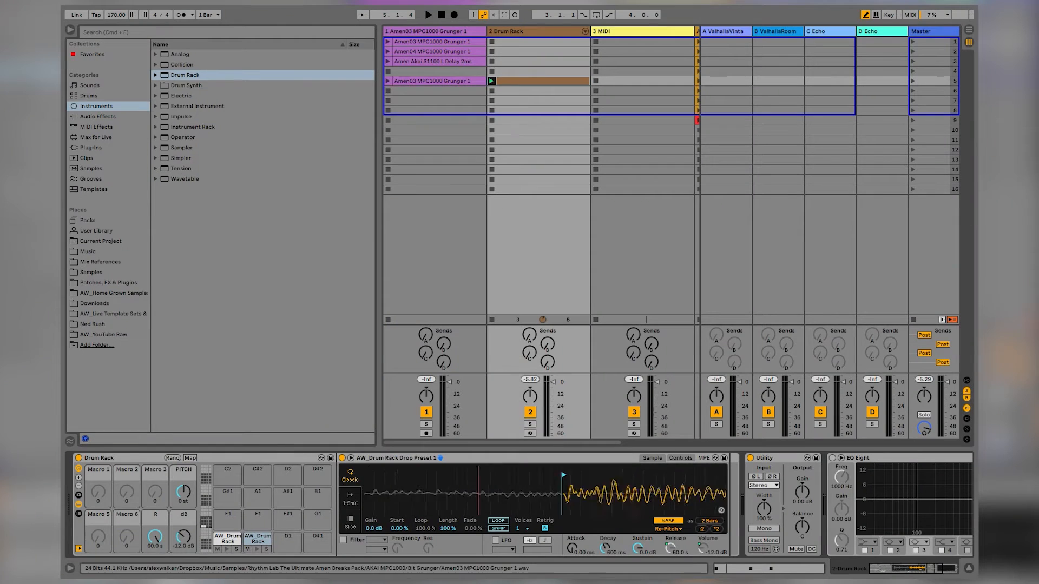
pyautogui.moveTo(578, 482); pyautogui.dragTo(578, 433)
# Add a C#1 sixteenth note at 2.2.3 in the Drum Rack track's MIDI clip while it plays
pyautogui.doubleClick(508, 79)
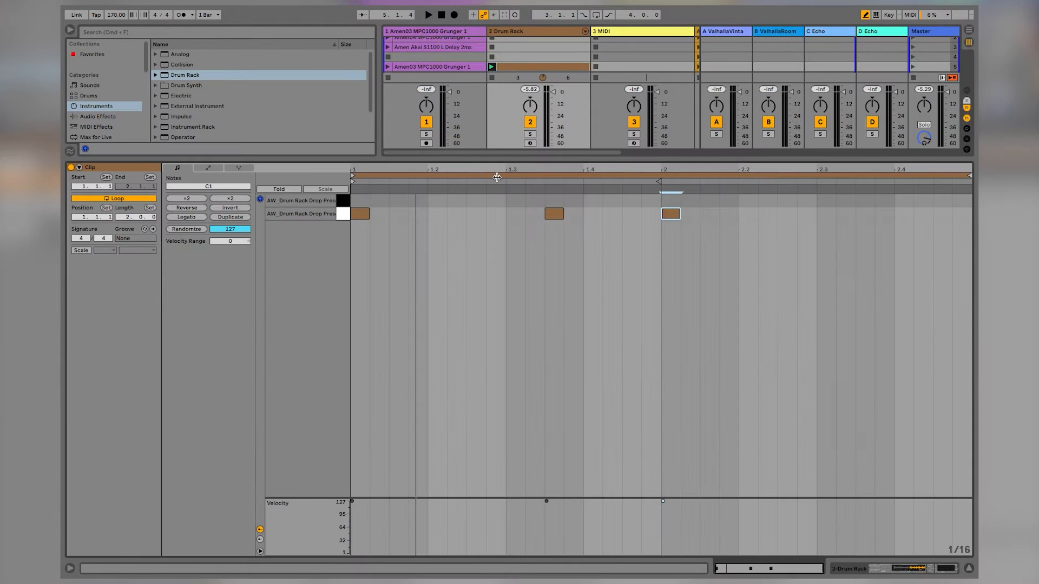
pyautogui.press('space')
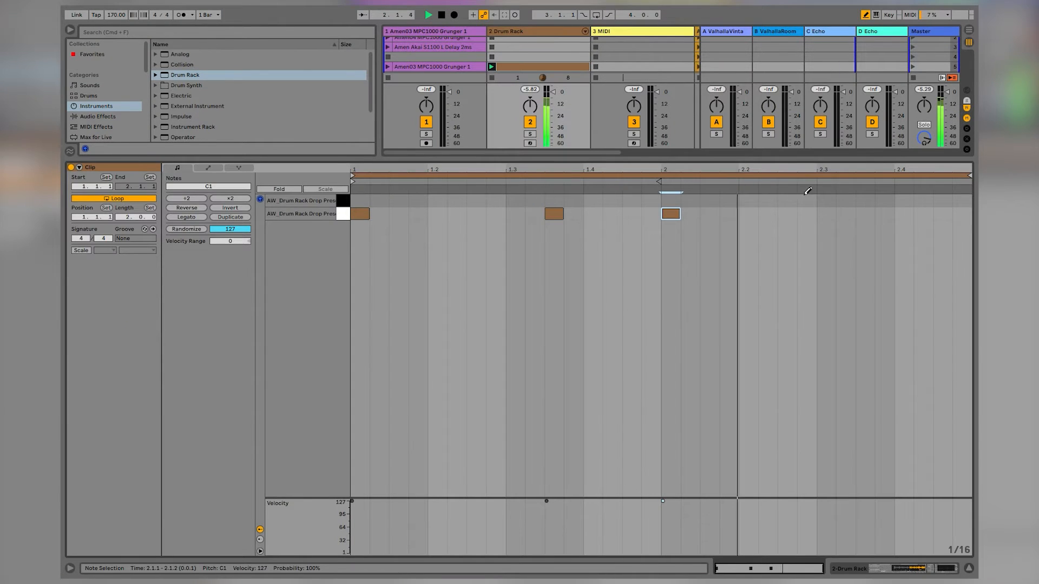
pyautogui.click(785, 201)
pyautogui.hotkey('shift', 'Tab')
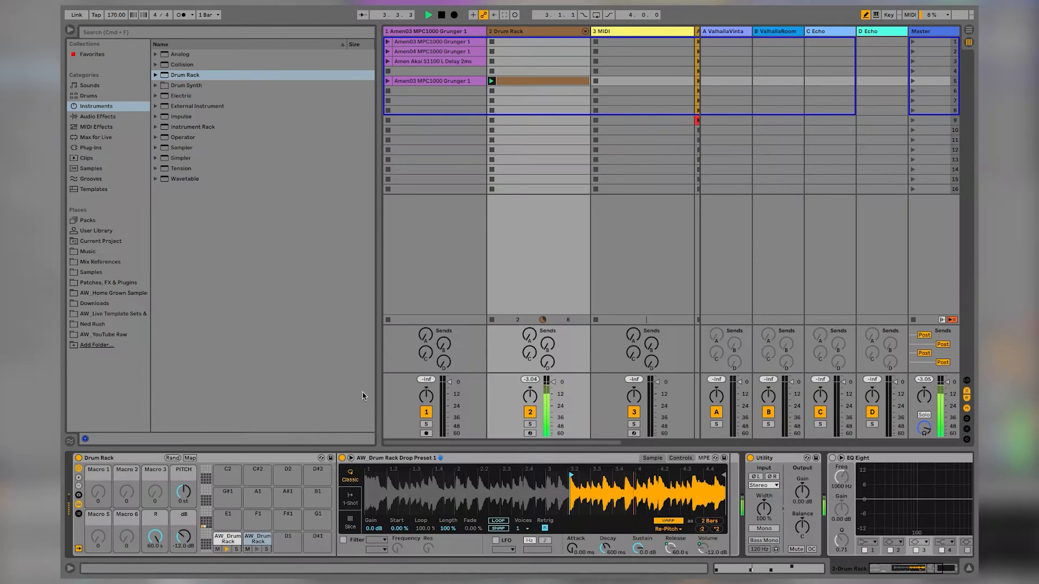
# Show the Drum Rack's chain list and assign both the C1 and C#1 chains to choke group 1
pyautogui.click(79, 515)
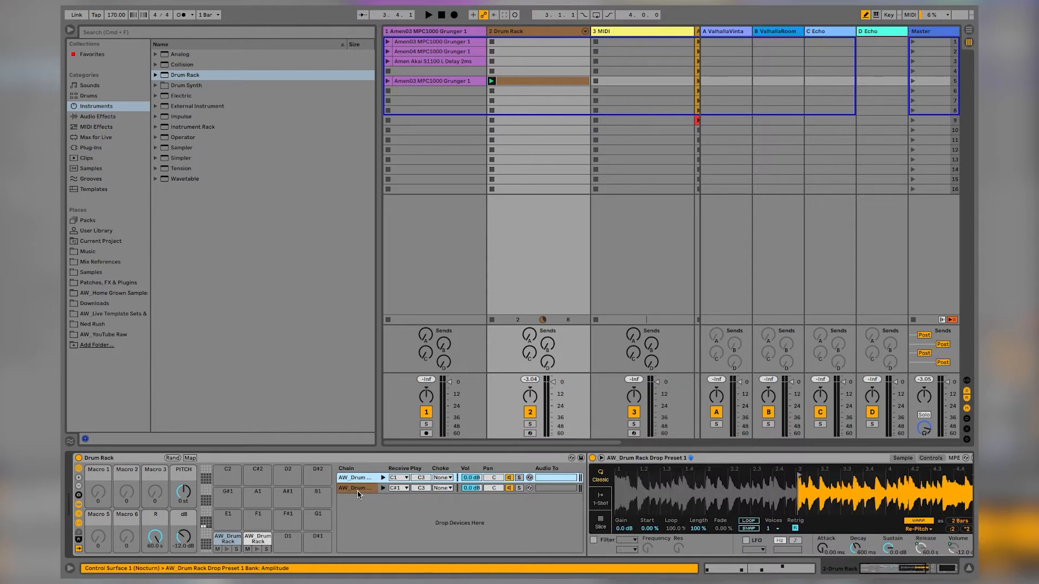
pyautogui.keyDown('shift'); pyautogui.click(357, 489); pyautogui.keyUp('shift')
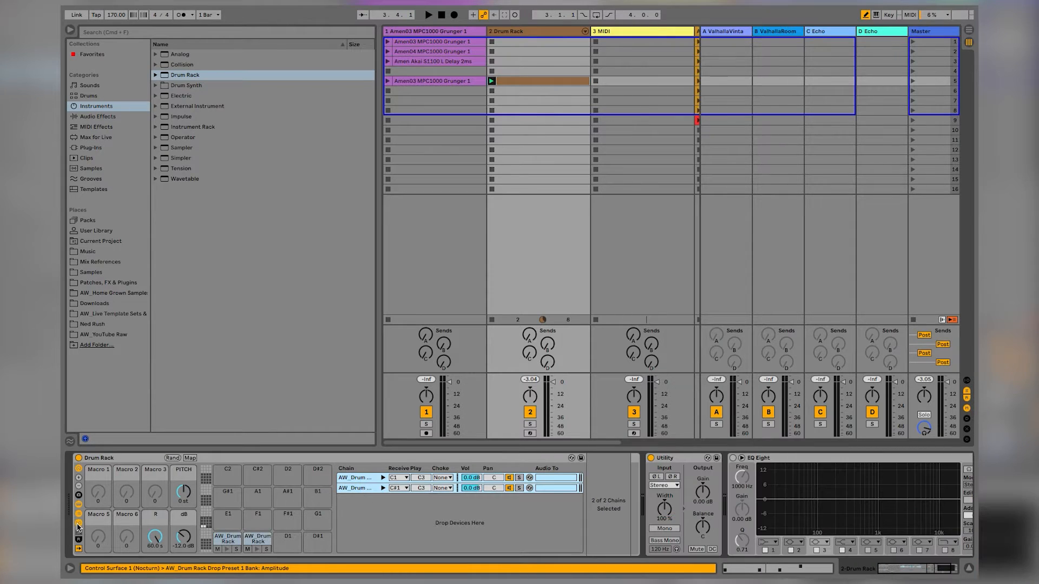
pyautogui.click(443, 478)
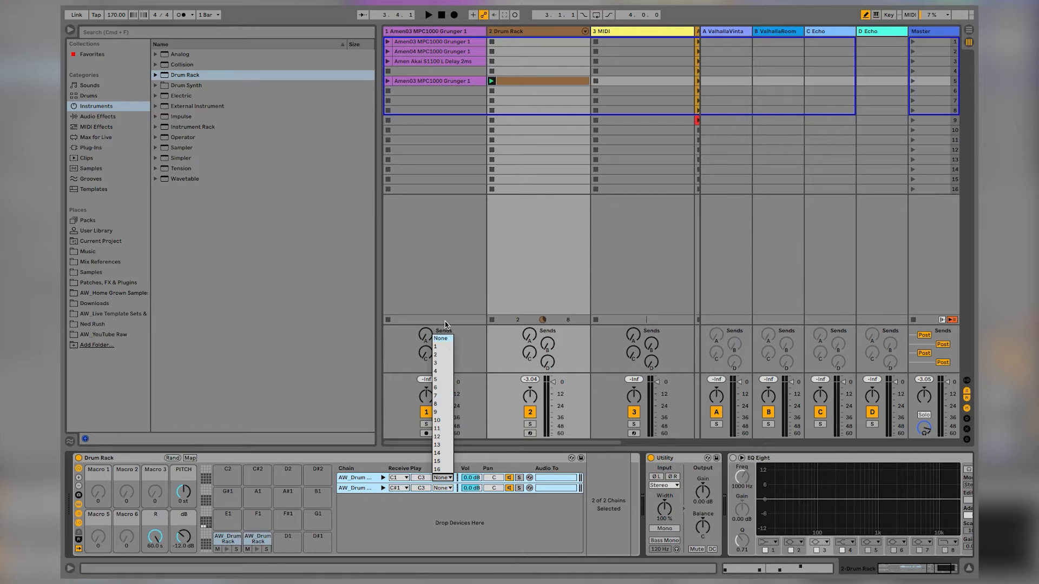
pyautogui.click(443, 349)
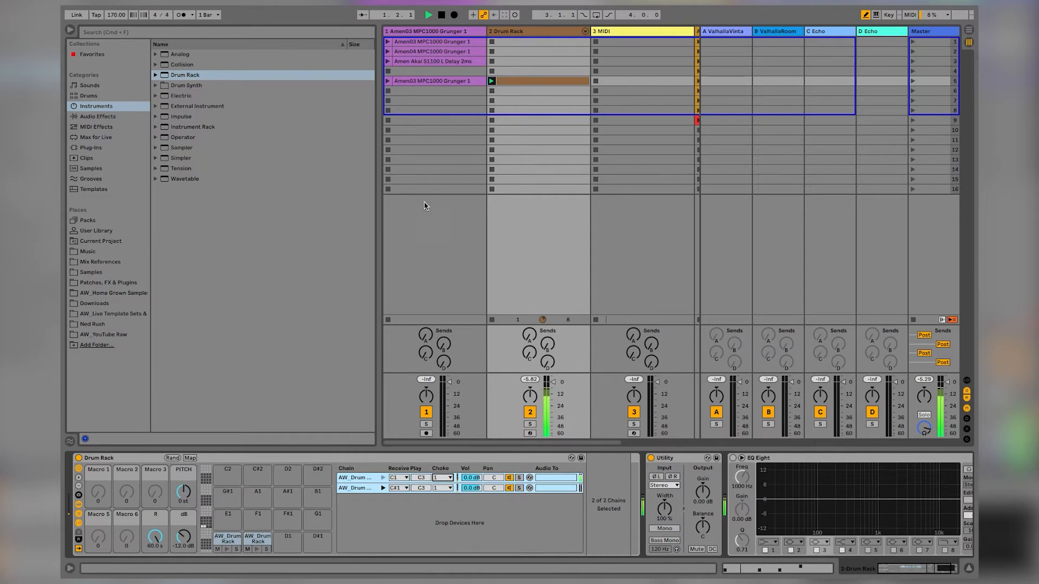
# Replace the C#1 note at 2.2.3 with one at 2.2.4, trying 2.2.2 on the way
pyautogui.doubleClick(508, 84)
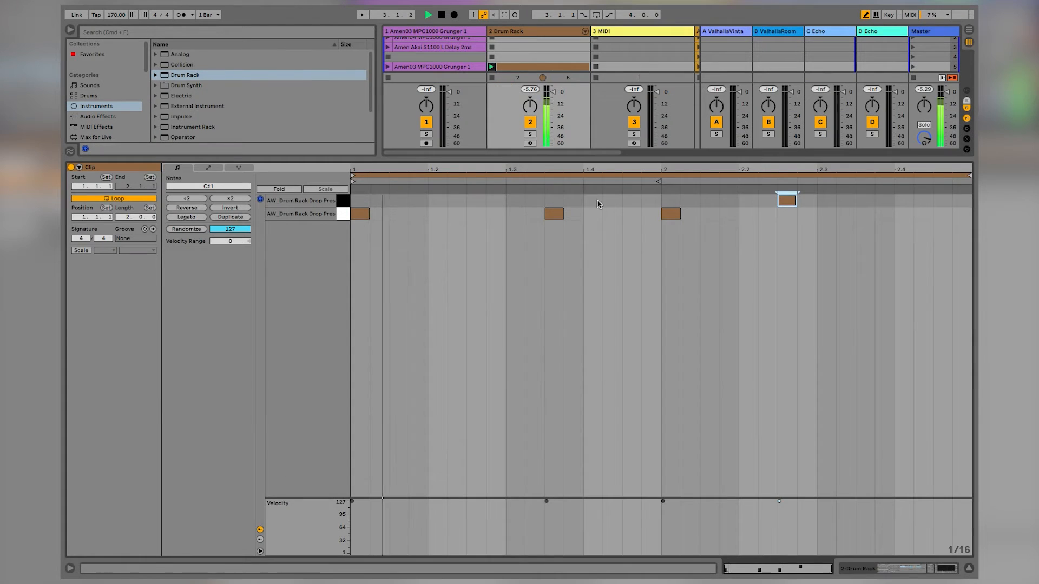
pyautogui.click(768, 200)
pyautogui.click(788, 200)
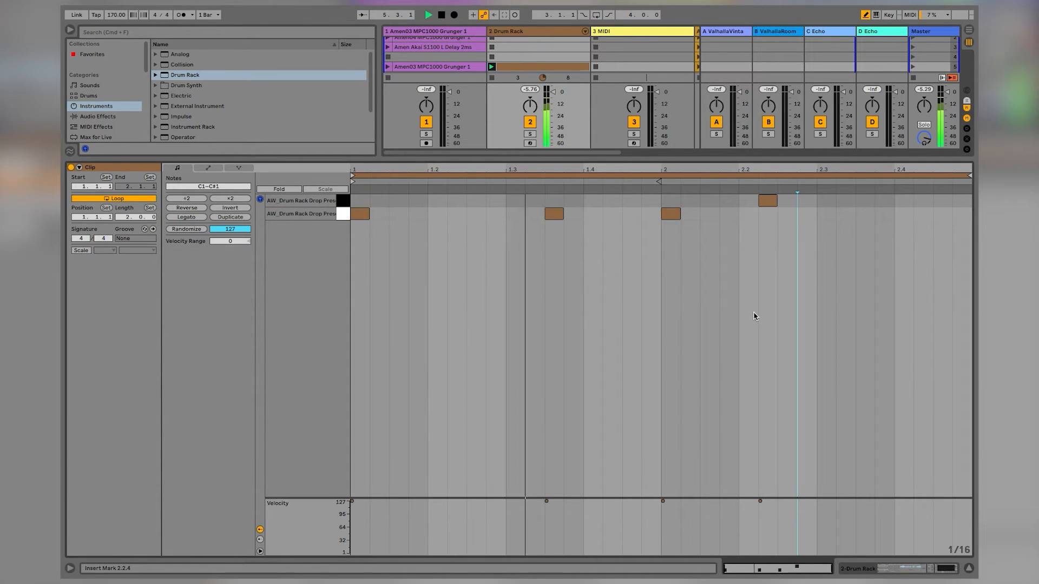
pyautogui.click(767, 200)
pyautogui.click(808, 200)
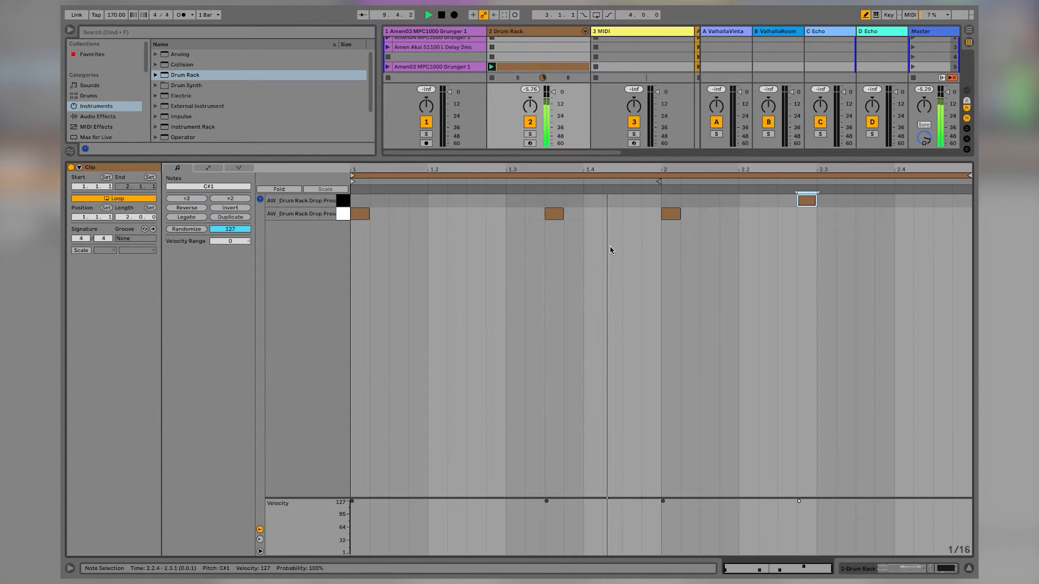
# Add a C#1 note at 2.3.3 and four C#1 thirty-second notes from 2.4.3, with velocities rising across the roll
pyautogui.click(864, 200)
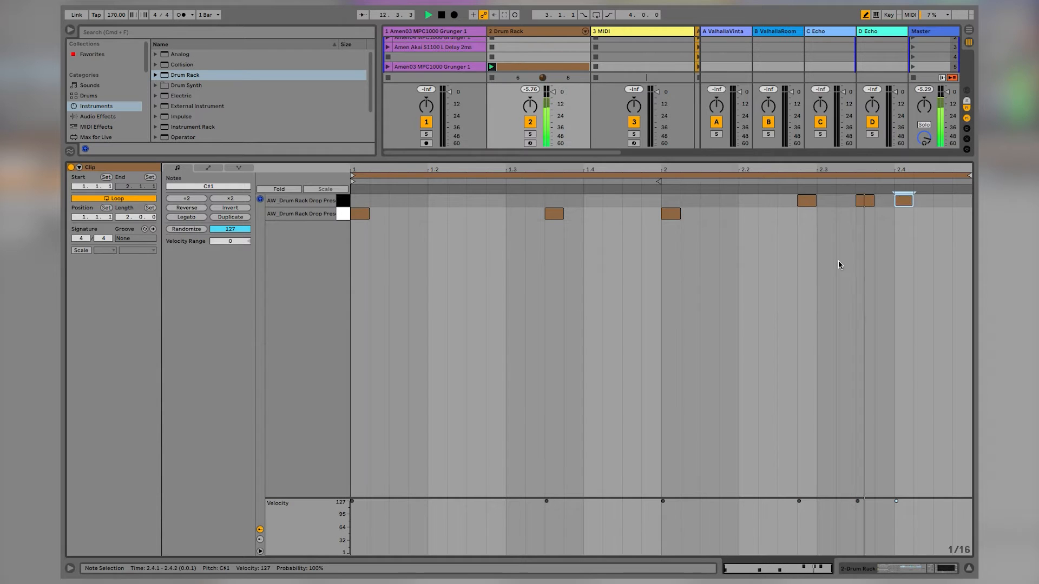
pyautogui.click(901, 201)
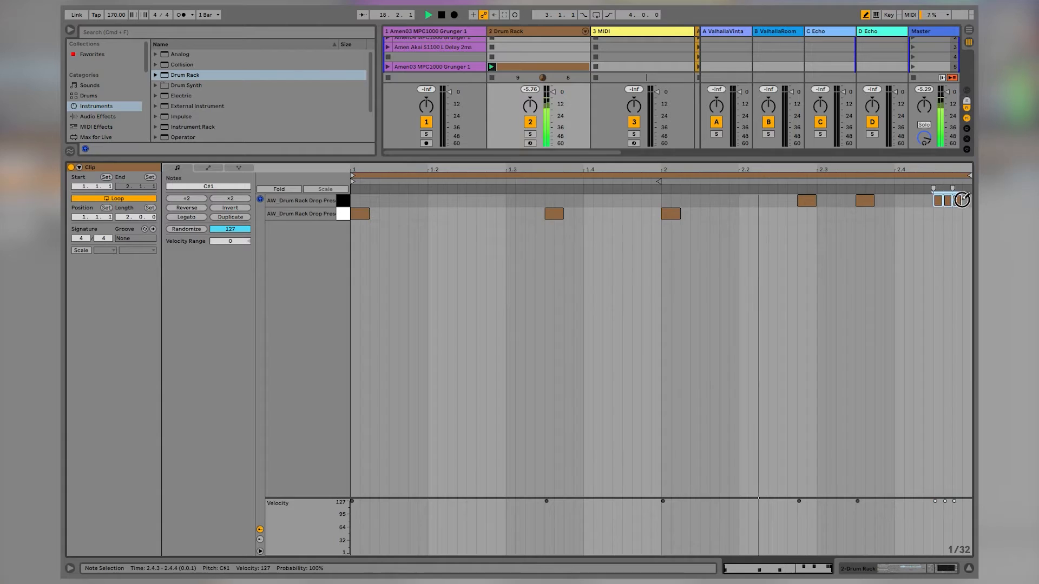
pyautogui.hotkey('shift', 'Tab')
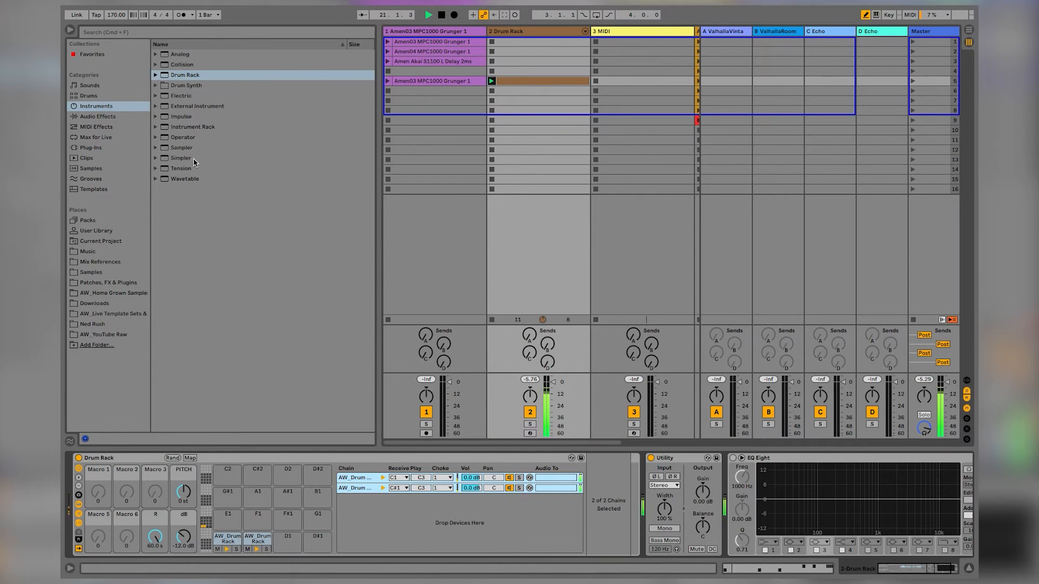
pyautogui.hotkey('shift', 'Tab')
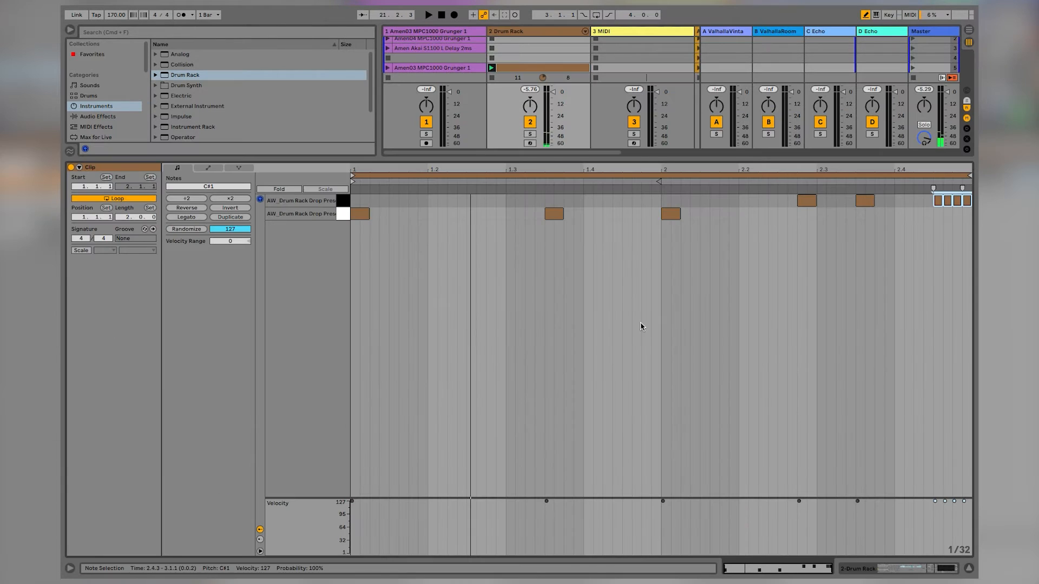
pyautogui.moveTo(940, 526); pyautogui.dragTo(963, 519)
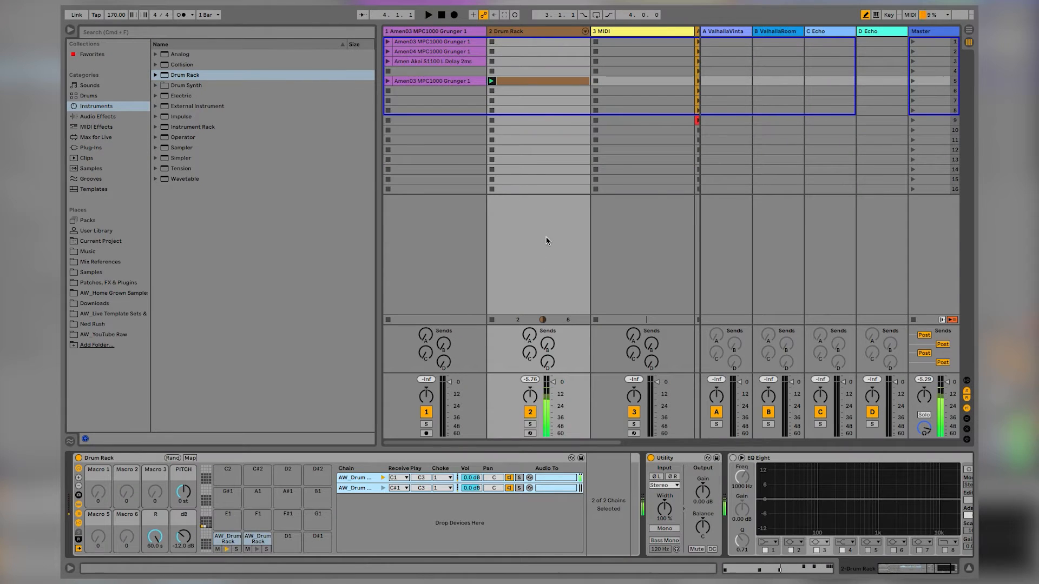
# Move the MIDI clip to the Drum Rack track's first slot and check the C1 and C#1 pads
pyautogui.moveTo(515, 80); pyautogui.dragTo(514, 42)
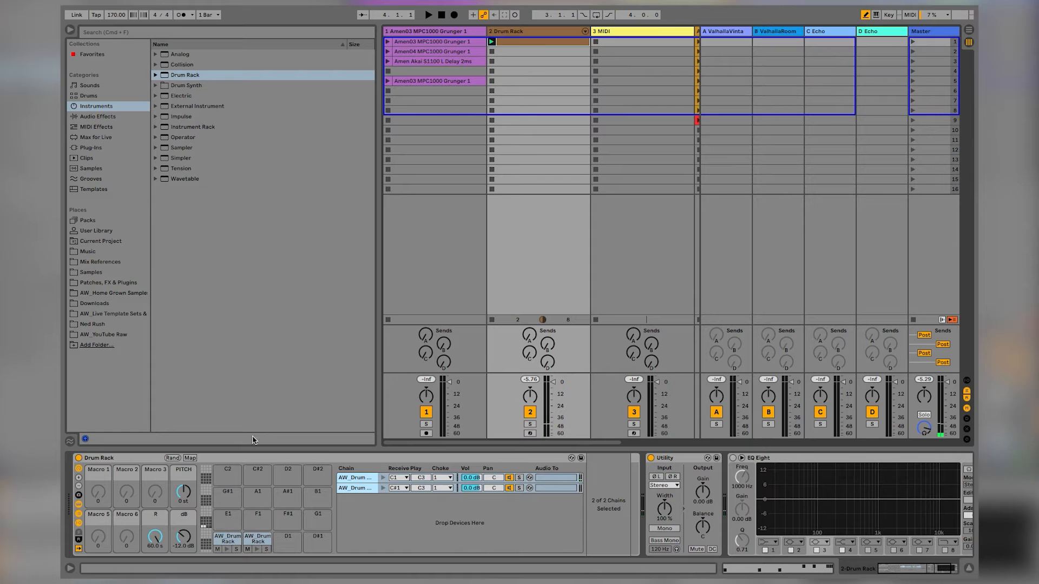
pyautogui.click(223, 539)
pyautogui.click(256, 539)
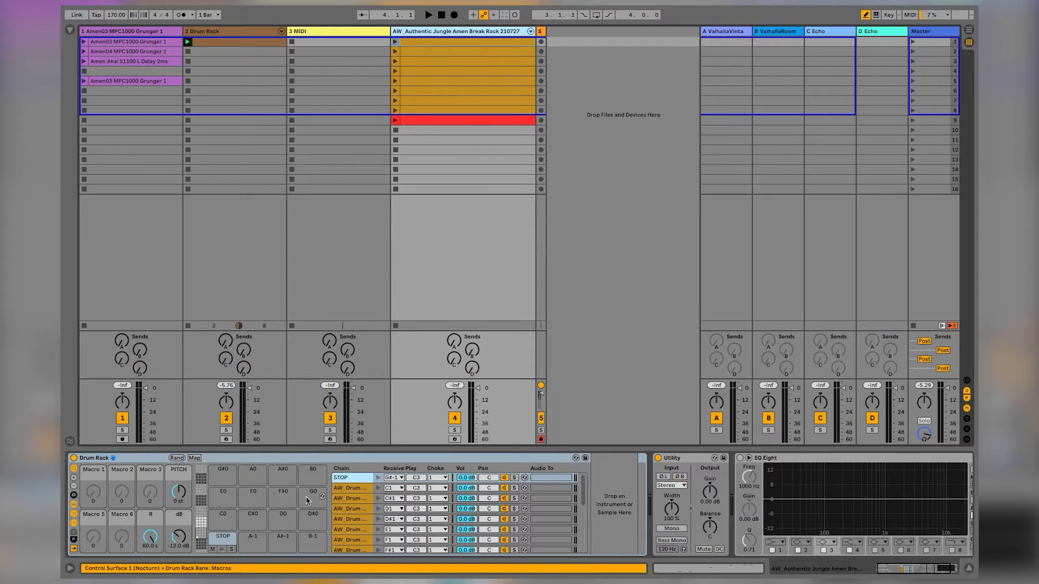
# Duplicate the C1 sample pad to the G#1 pad of the Drum Rack on track 2
pyautogui.click(199, 531)
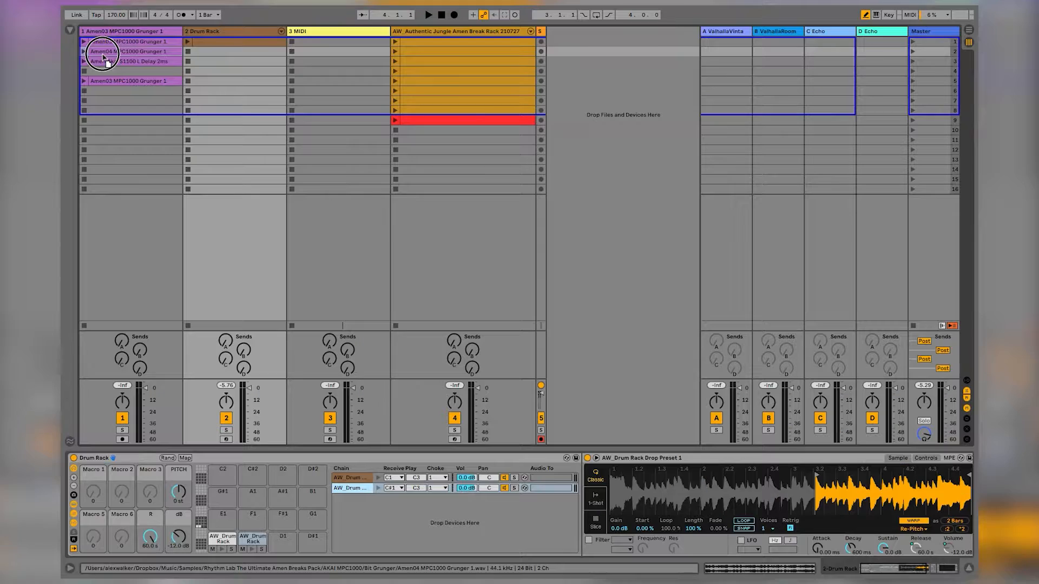
pyautogui.click(159, 308)
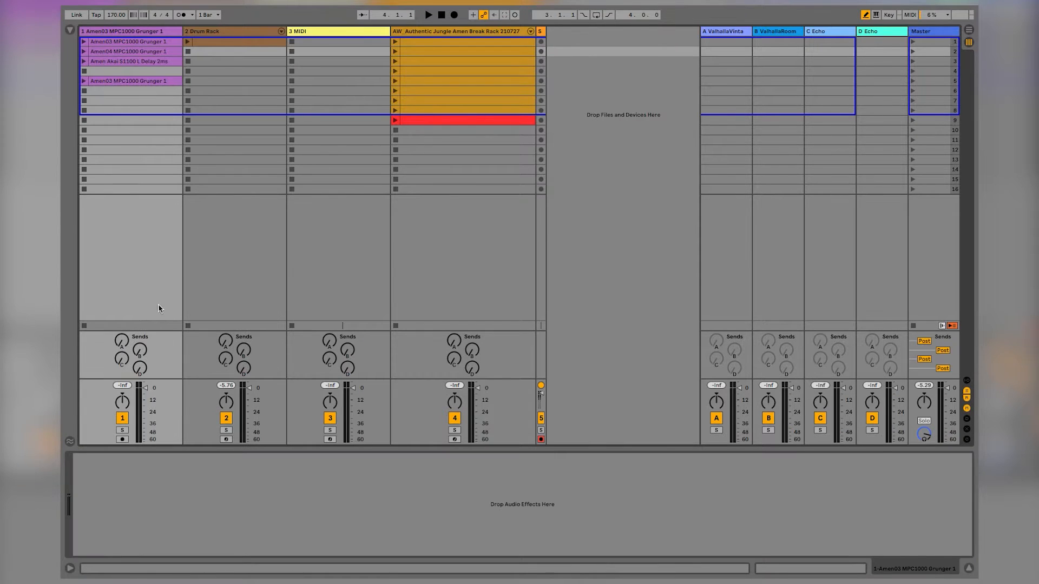
pyautogui.click(194, 31)
pyautogui.click(211, 537)
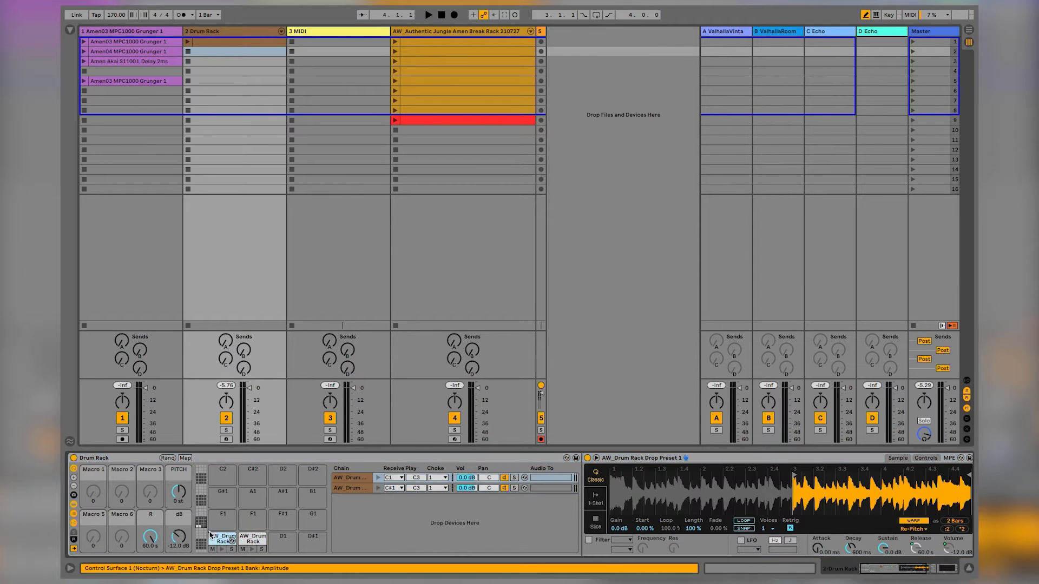
pyautogui.moveTo(221, 501); pyautogui.dragTo(221, 499)
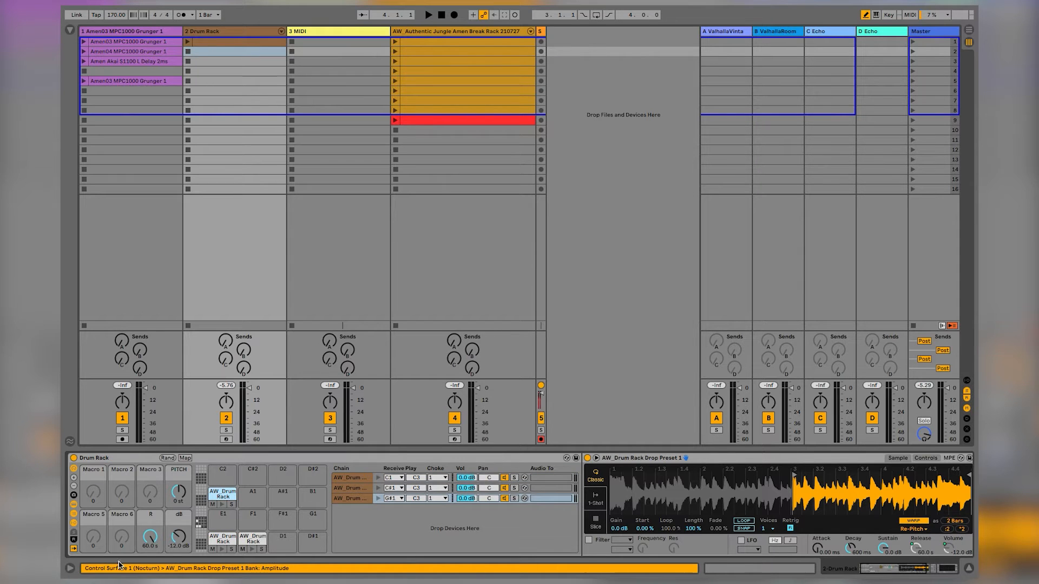
# Load the Amen04 MPC1000 Grunger 1 clip into the G#1 pad's Simpler and check its start marker against the first transient
pyautogui.click(106, 55)
pyautogui.moveTo(106, 54); pyautogui.dragTo(667, 487)
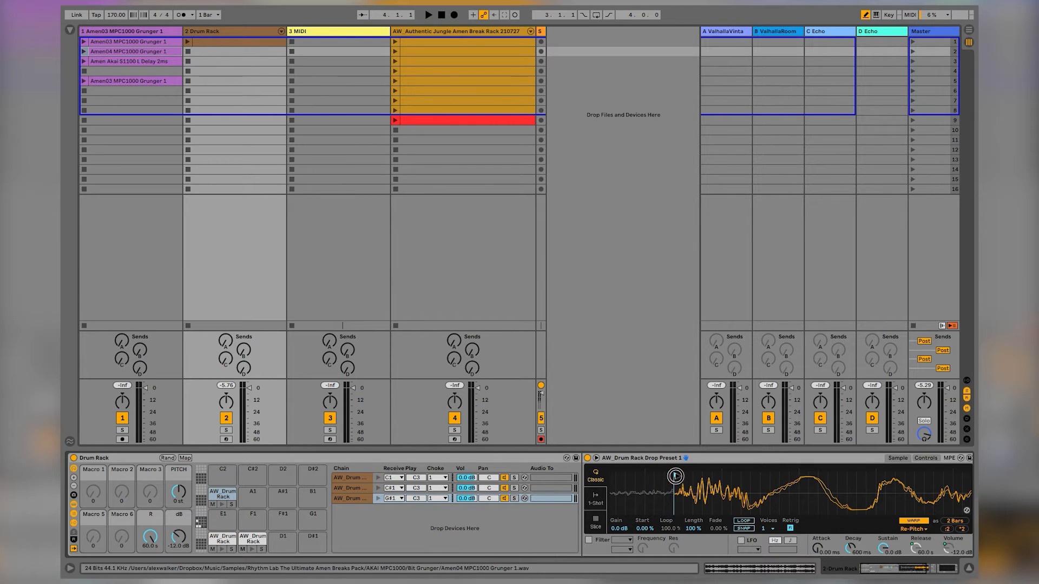
pyautogui.moveTo(704, 493); pyautogui.dragTo(704, 469)
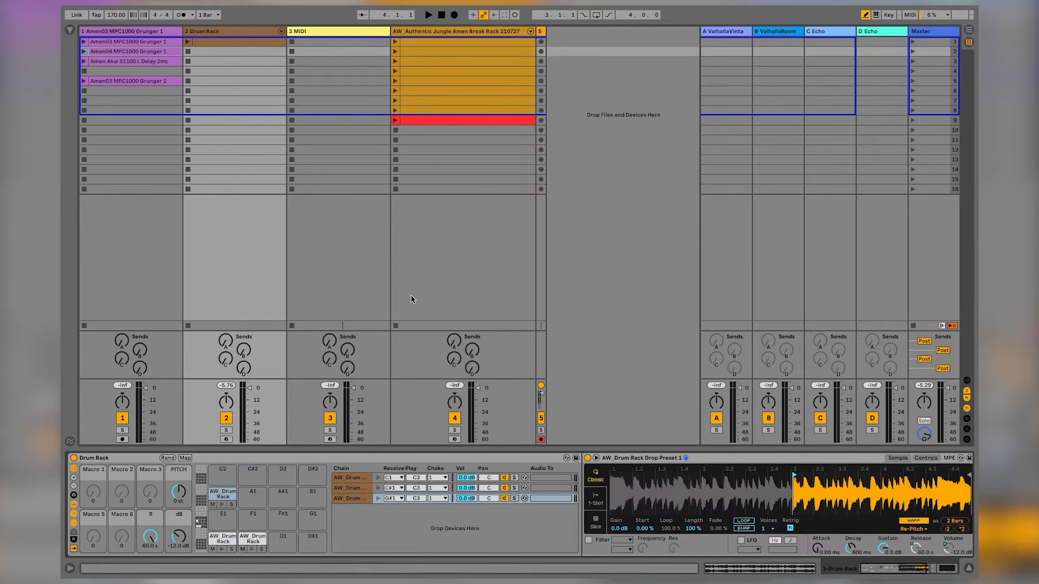
# Copy the Drum Rack track's MIDI clip into the second slot, launch the copy and open its notes
pyautogui.doubleClick(206, 52)
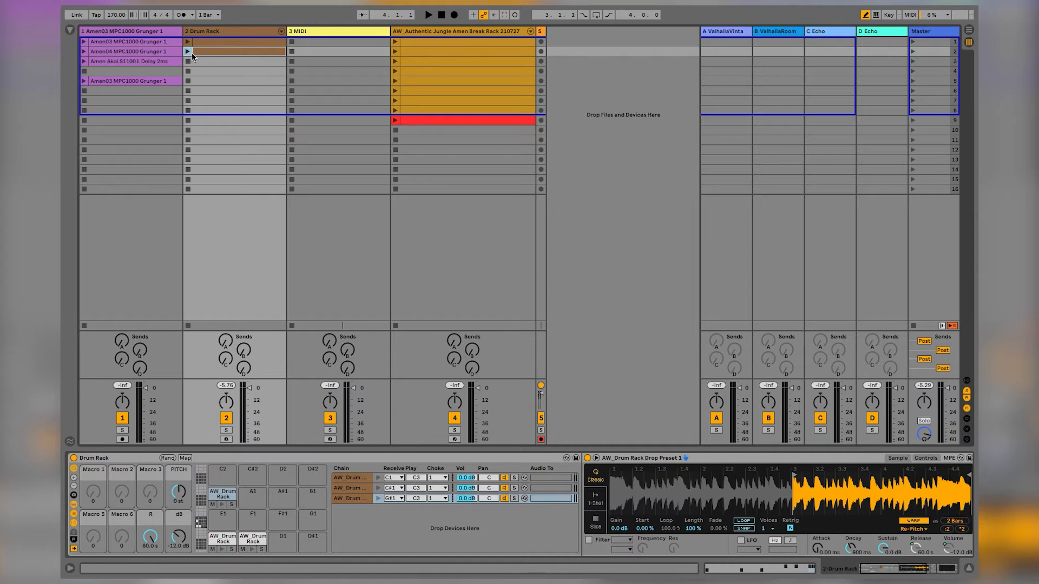
pyautogui.click(354, 502)
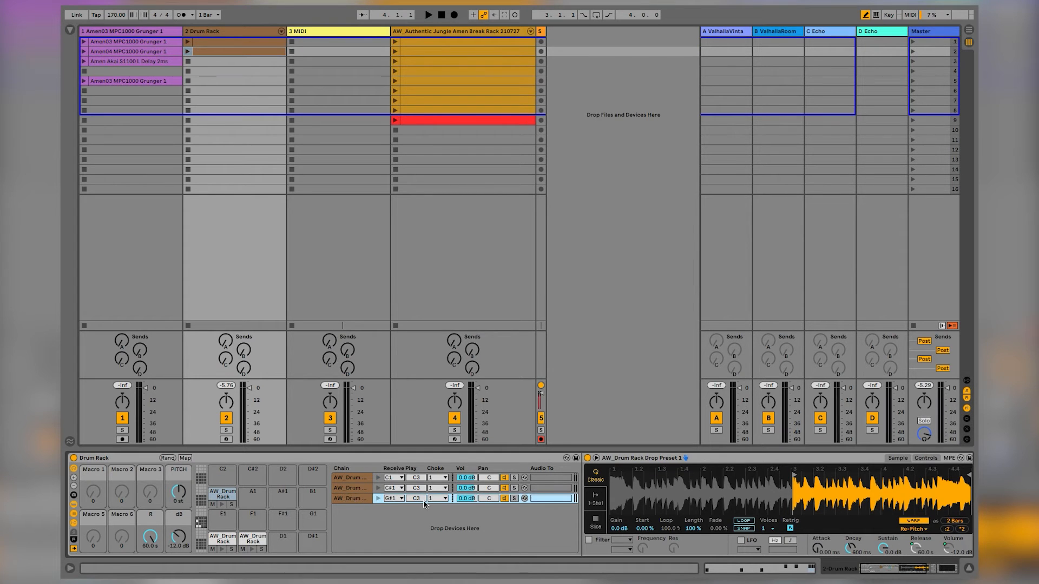
pyautogui.click(187, 51)
pyautogui.doubleClick(211, 51)
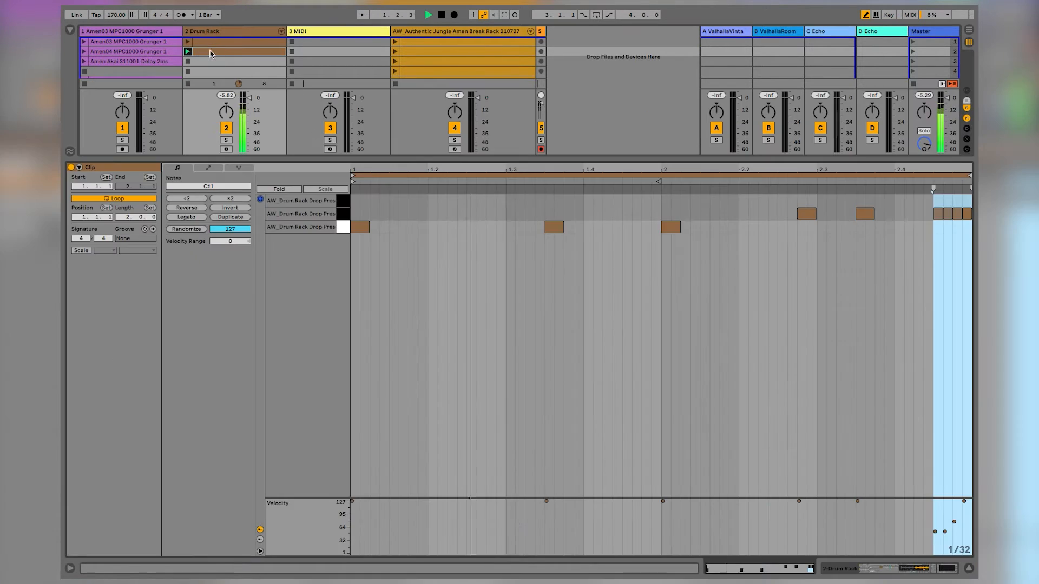
# Remove the C1 note at 1.3.3 from the copied clip and try G#1 notes at 1.3.3 and 1.2.1
pyautogui.click(479, 214)
pyautogui.press('Up')
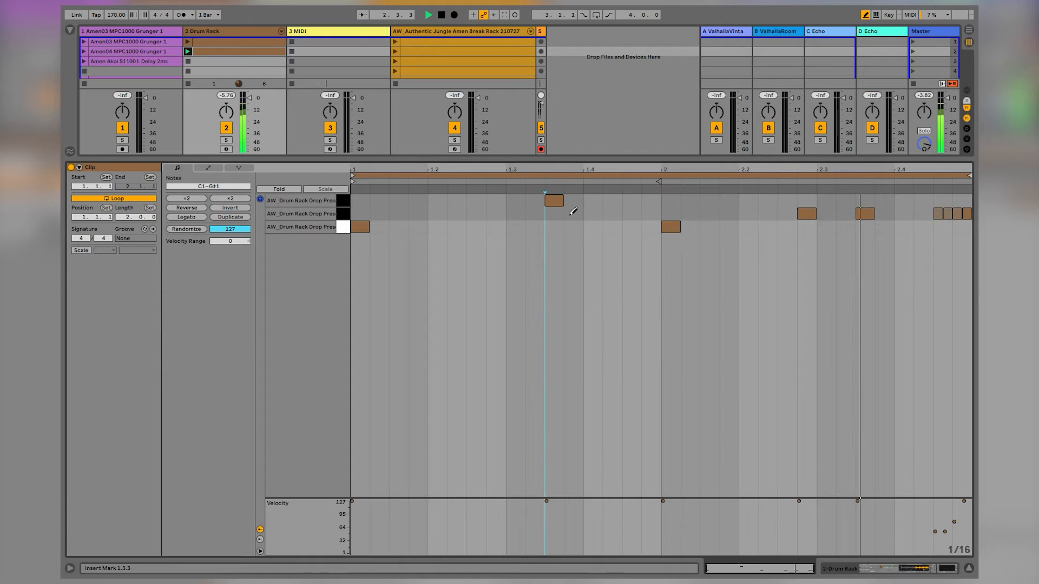
pyautogui.click(556, 200)
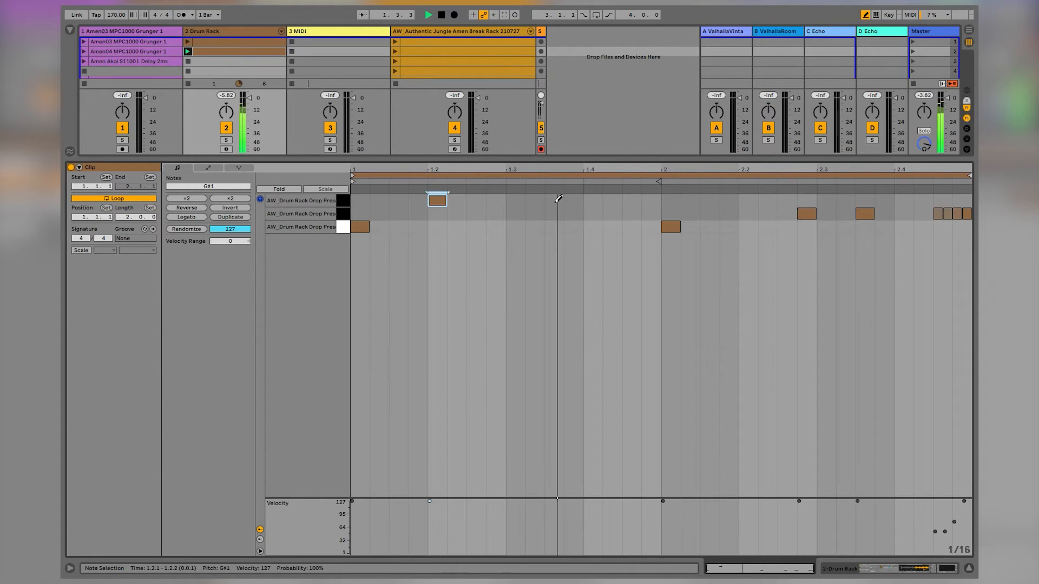
pyautogui.click(449, 197)
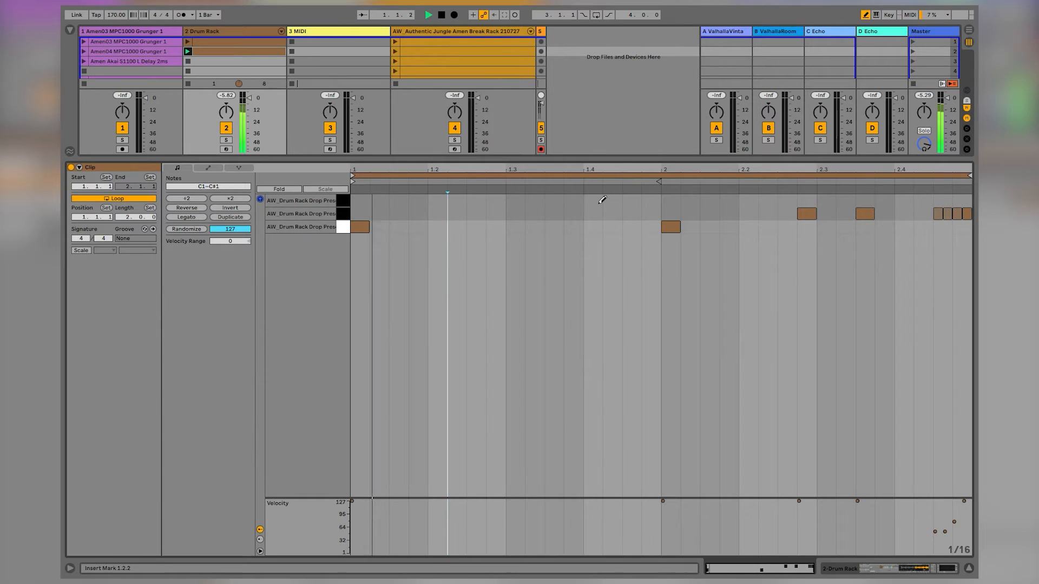
# Place a G#1 sixteenth note, shift it to 2.2.3, and remove the C#1 notes at 2.2.4 and 2.3.3
pyautogui.click(574, 212)
pyautogui.press('Up')
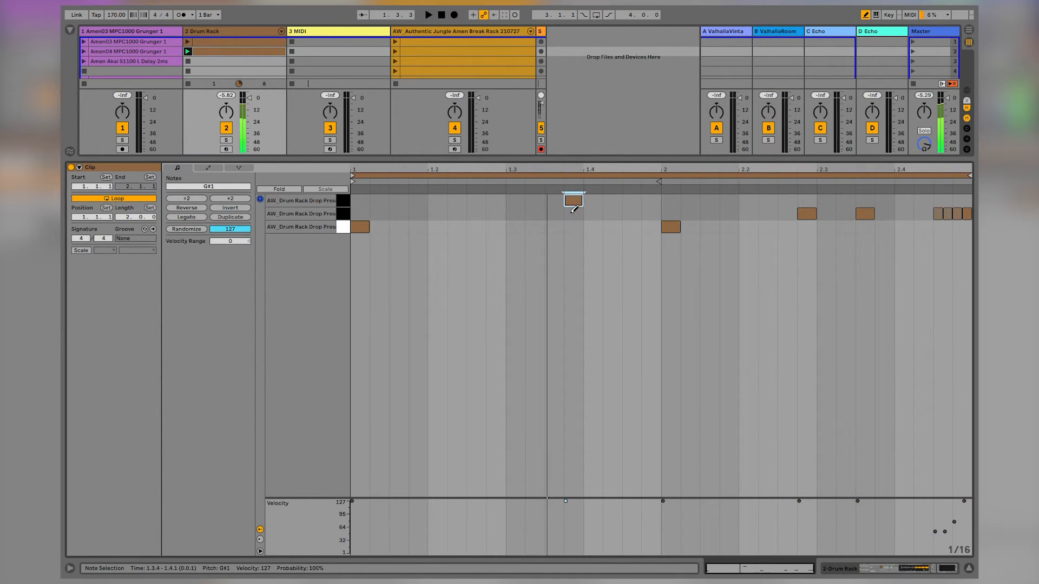
pyautogui.press('Right')
pyautogui.press('Right')
pyautogui.press('Right')
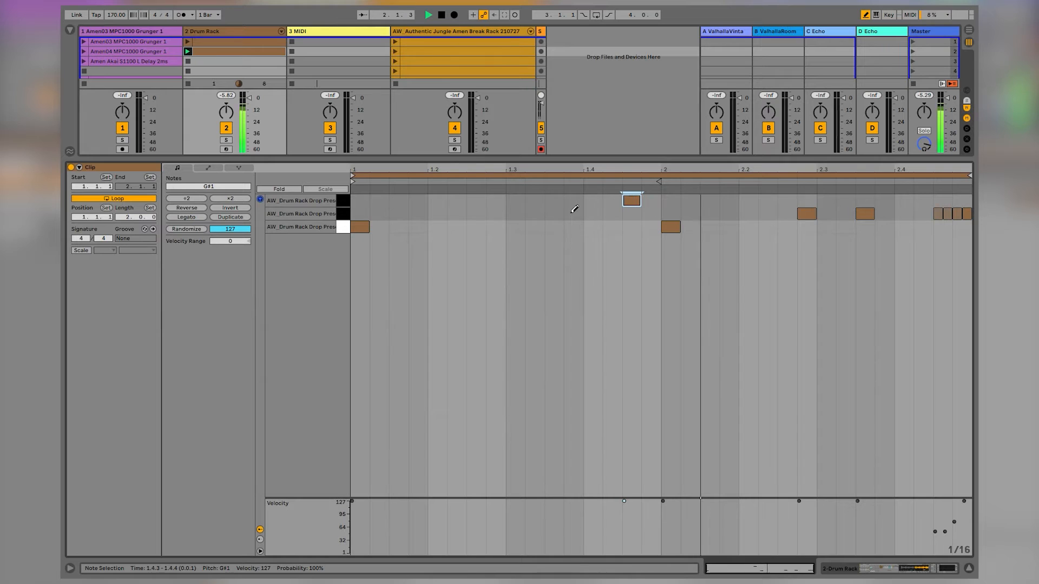
pyautogui.press('Right')
pyautogui.press('Right')
pyautogui.press('Right')
pyautogui.press('Right')
pyautogui.press('Right')
pyautogui.press('Right')
pyautogui.press('Right')
pyautogui.press('Right')
pyautogui.press('Right')
pyautogui.press('Left')
pyautogui.click(814, 215)
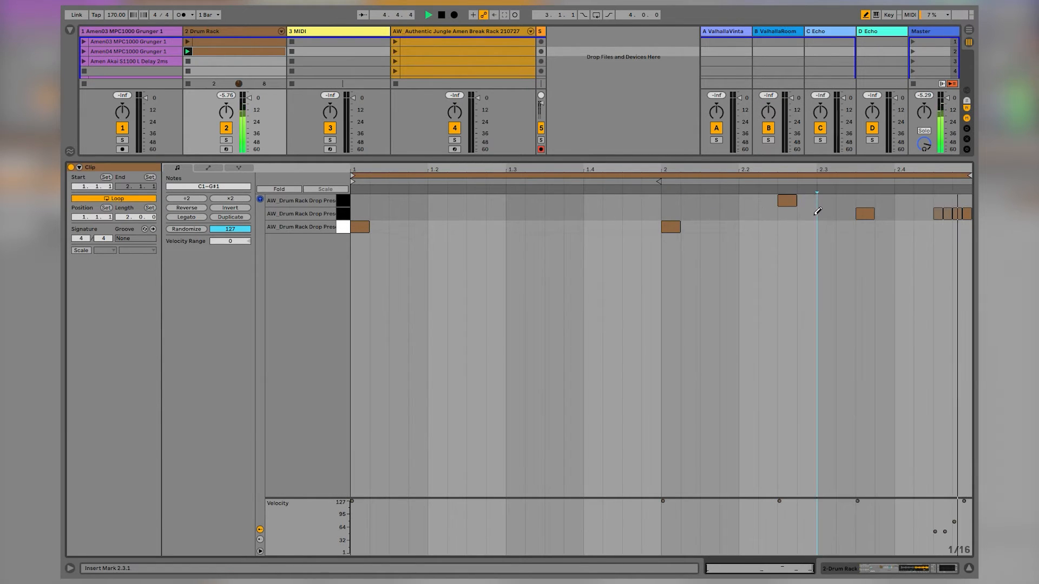
pyautogui.click(865, 213)
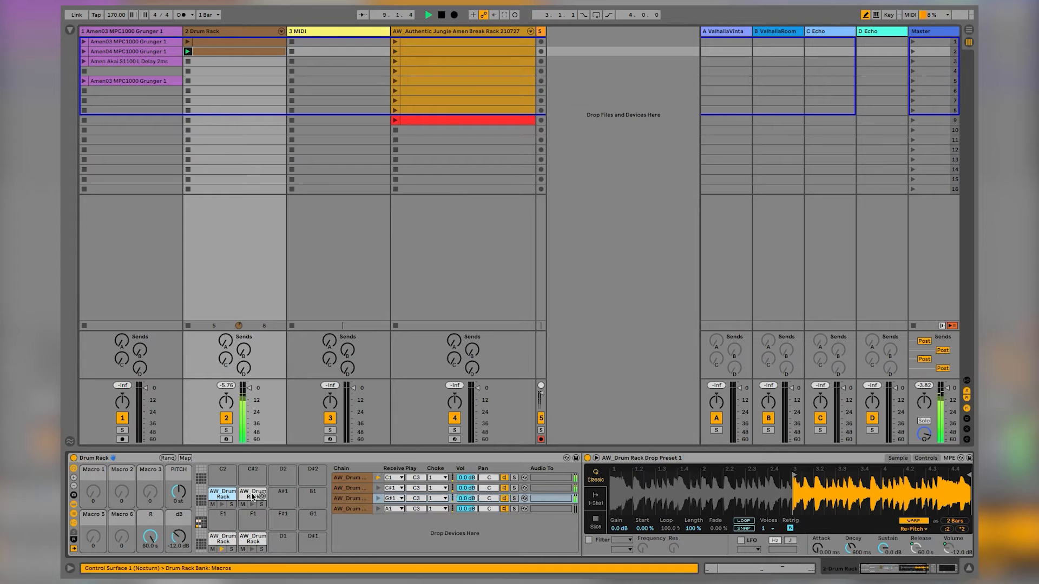
# Set the A1 pad's Simpler to start at the hit shortly after 3.4.3 in the Amen04 sample
pyautogui.click(252, 497)
pyautogui.moveTo(800, 484); pyautogui.dragTo(782, 496)
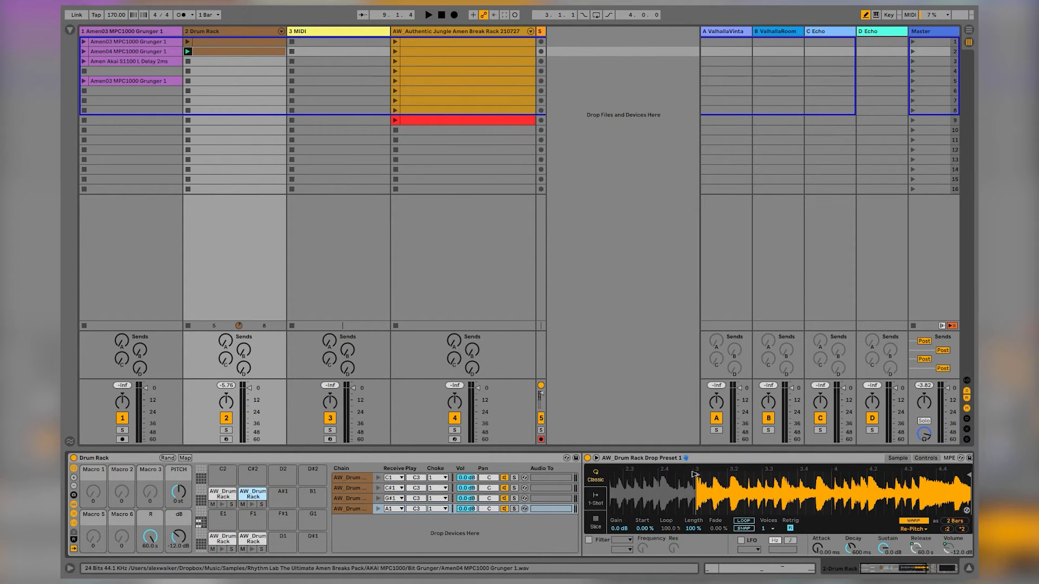
pyautogui.moveTo(713, 474)
pyautogui.mouseDown()
pyautogui.moveTo(814, 472)
pyautogui.moveTo(820, 494)
pyautogui.moveTo(795, 480)
pyautogui.mouseUp()
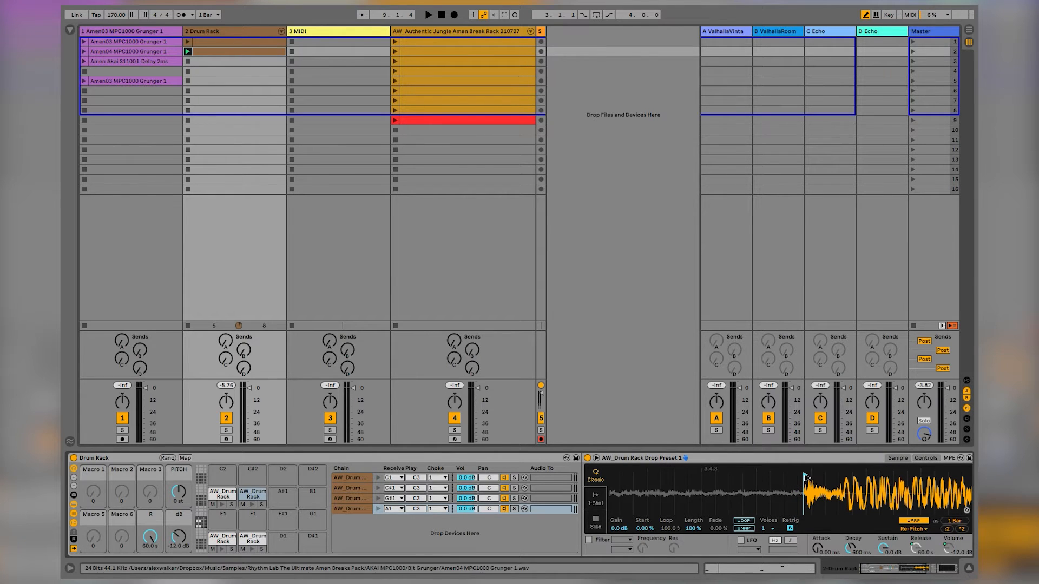
# In the second-slot clip, remove the C1 note at 2.1.1 and add A1 sixteenths at 1.3.1, 1.4.3, 2.1.3 and 2.2.1
pyautogui.doubleClick(243, 53)
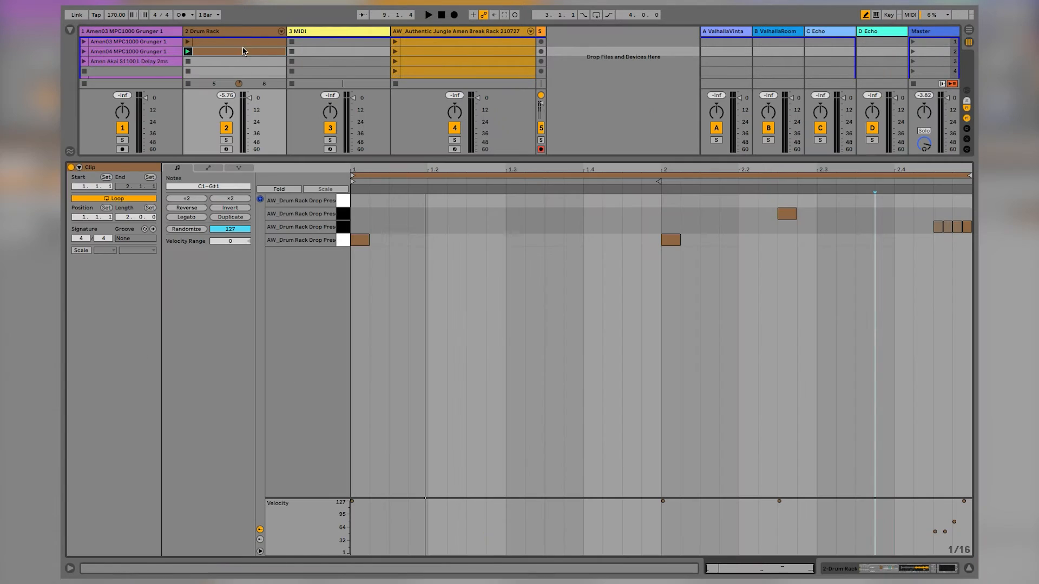
pyautogui.click(515, 200)
pyautogui.press('space')
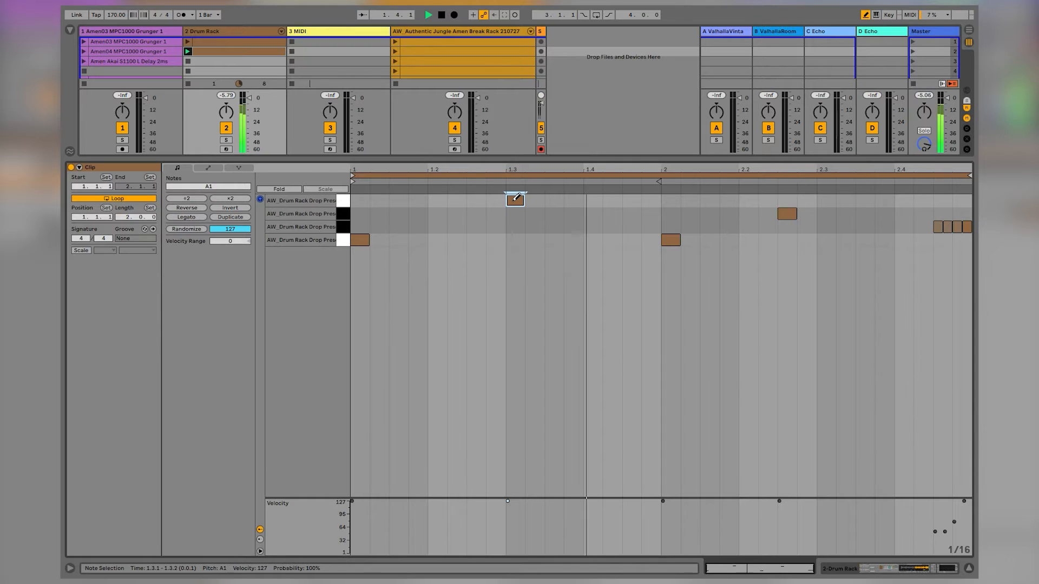
pyautogui.click(629, 200)
pyautogui.click(675, 238)
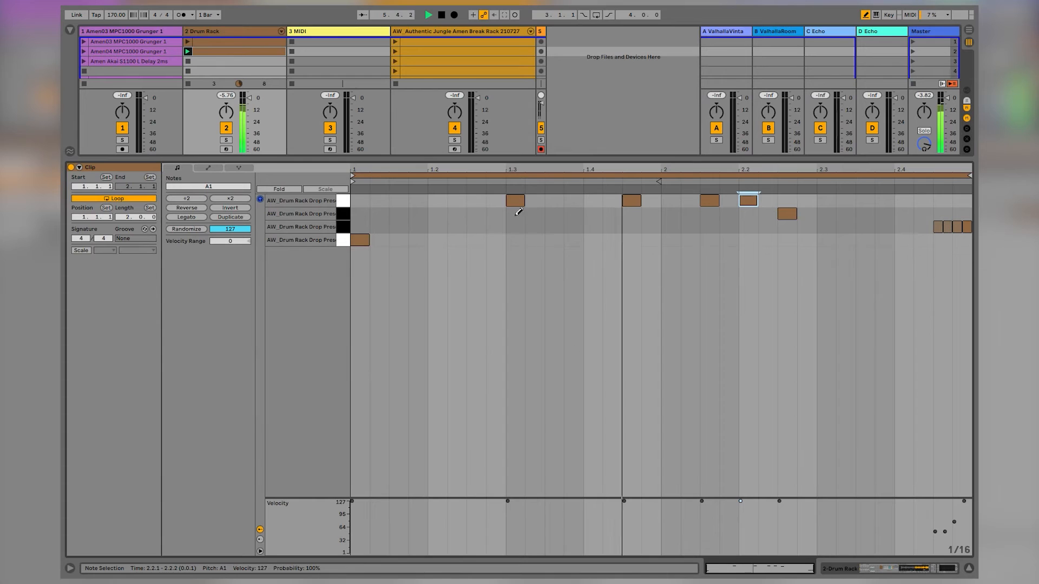
# Replace the G#1 note at 2.2.3 and the closing C#1 roll with A1 sixteenths at 2.3.3 and from 2.4.1 to 2.4.4
pyautogui.click(784, 216)
pyautogui.click(789, 202)
pyautogui.press('Right')
pyautogui.press('Right')
pyautogui.press('Right')
pyautogui.press('Right')
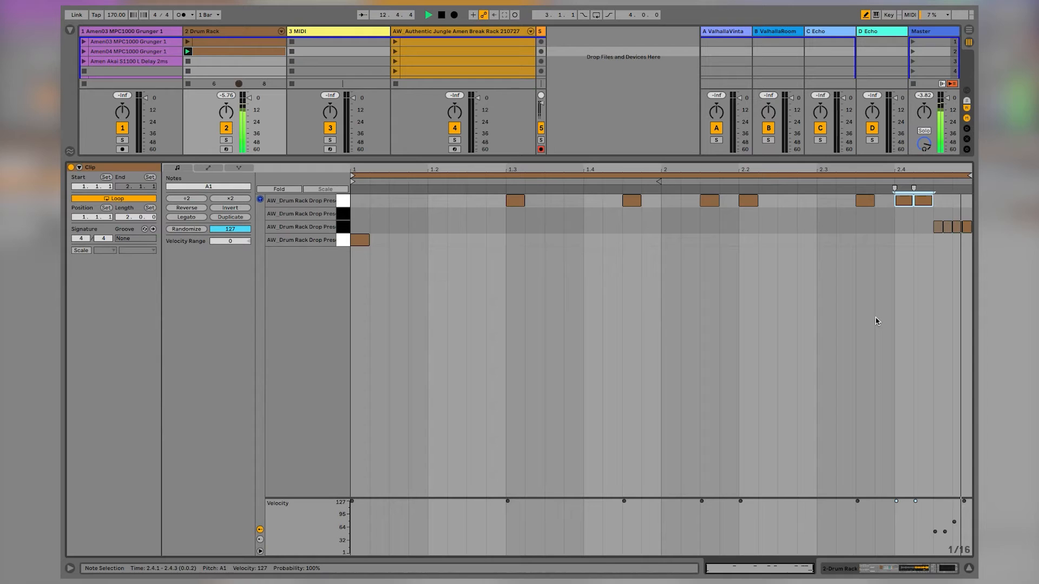
pyautogui.moveTo(941, 201)
pyautogui.mouseDown()
pyautogui.moveTo(963, 201)
pyautogui.moveTo(944, 228)
pyautogui.moveTo(967, 228)
pyautogui.mouseUp()
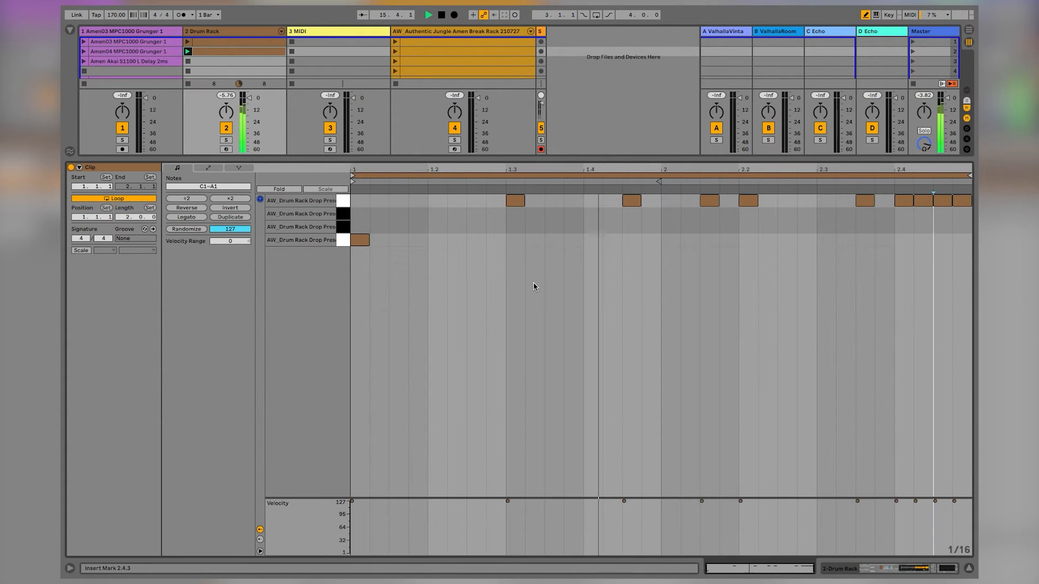
# On a 1/32 grid, add rising-velocity A1 rolls: two notes at 2.1.2 with velocities 58 and 90, and four from 1.2.3 to 1.3
pyautogui.hotkey('ctrl', '1')
pyautogui.click(686, 201)
pyautogui.moveTo(693, 202); pyautogui.dragTo(695, 201)
pyautogui.moveTo(684, 528); pyautogui.dragTo(697, 513)
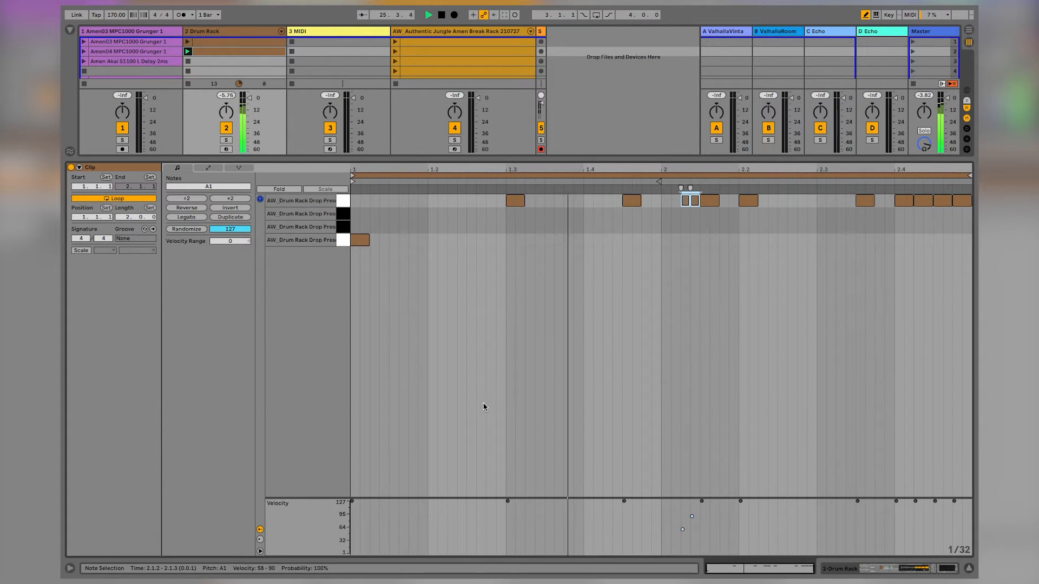
pyautogui.click(501, 200)
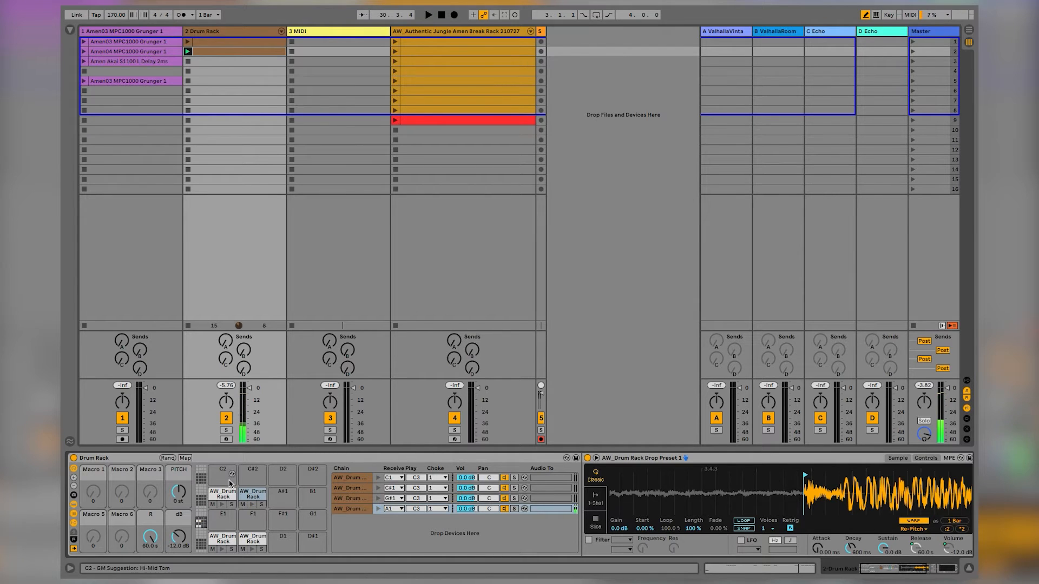
pyautogui.click(223, 496)
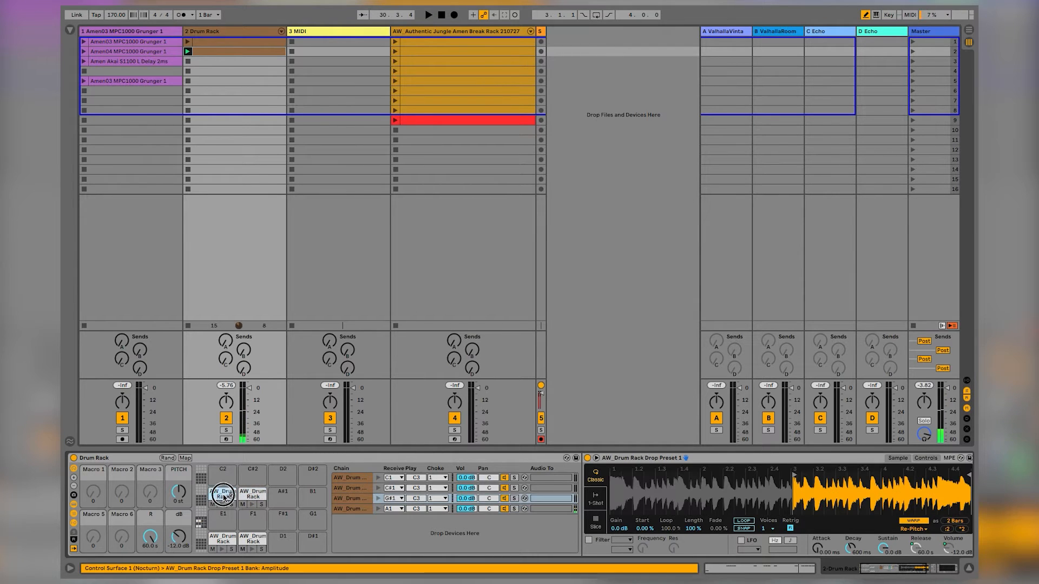
pyautogui.click(109, 61)
pyautogui.moveTo(109, 61); pyautogui.dragTo(221, 541)
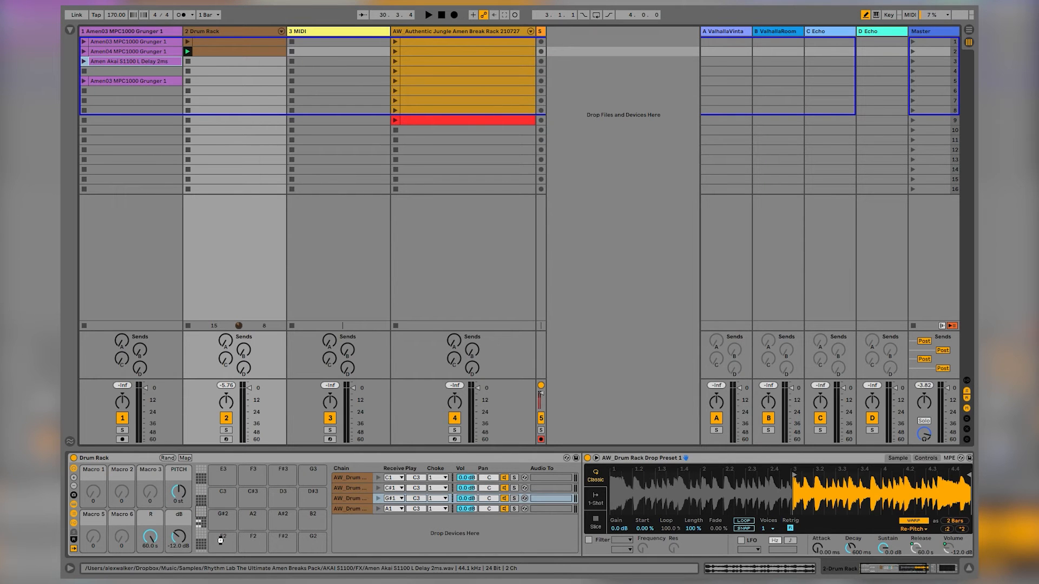
pyautogui.click(220, 542)
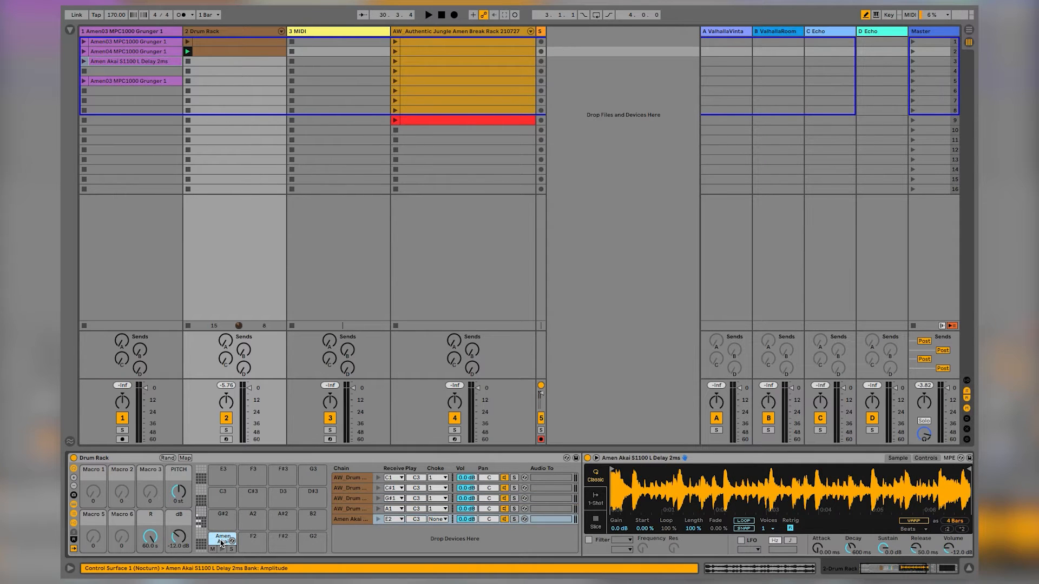
pyautogui.hotkey('ctrl', 'z')
# Copy the G#1 pad with its Simpler to the E2 pad
pyautogui.click(220, 495)
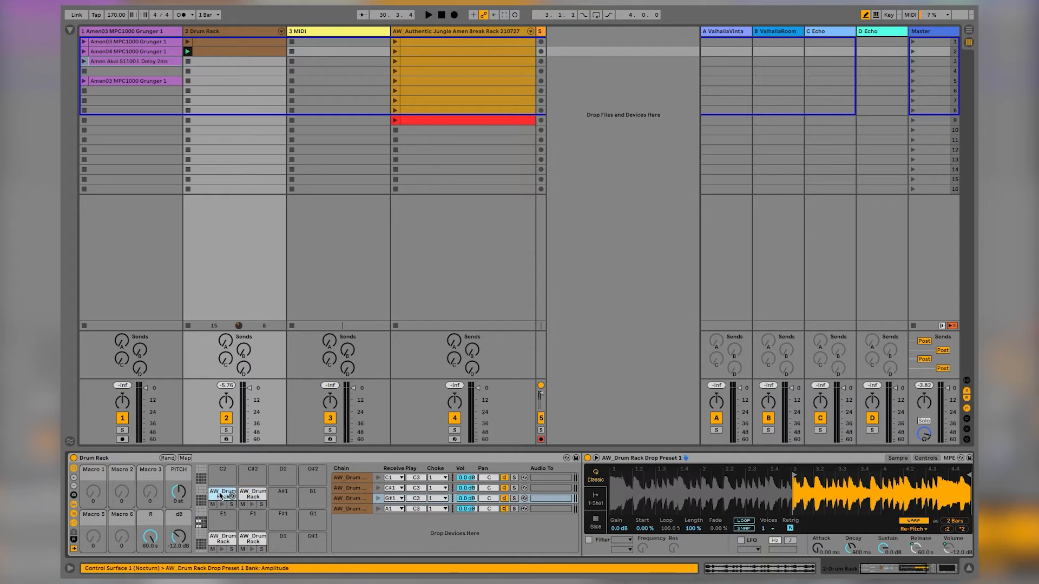
pyautogui.moveTo(204, 518)
pyautogui.mouseDown()
pyautogui.moveTo(220, 546)
pyautogui.moveTo(200, 525)
pyautogui.mouseUp()
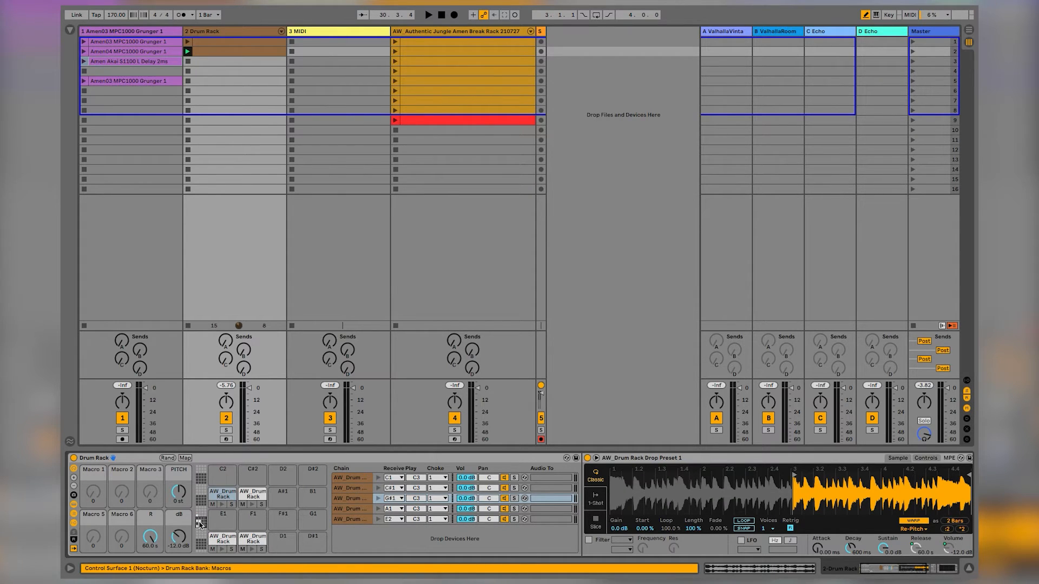
pyautogui.click(201, 517)
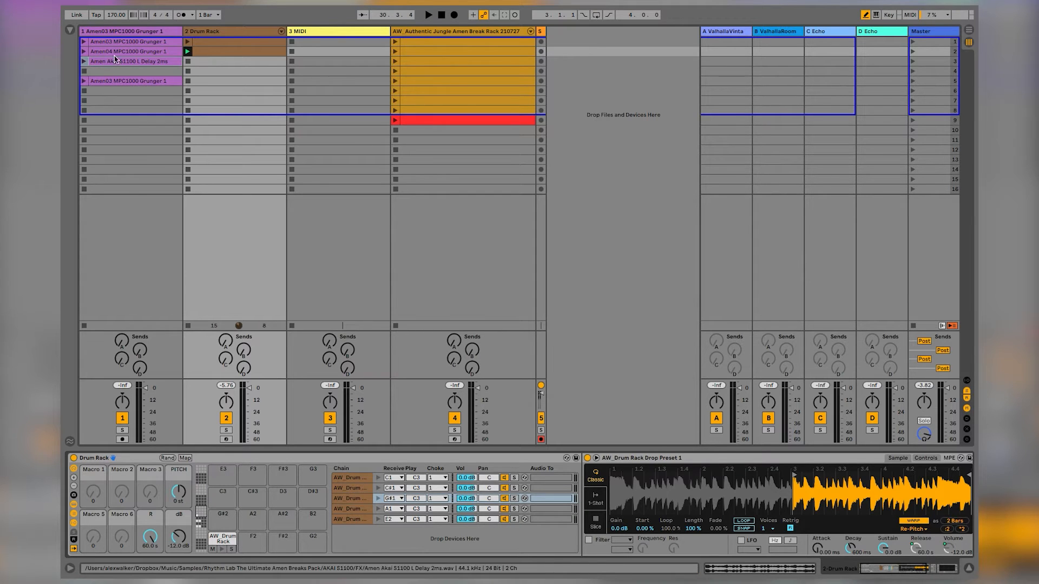
# Load the Amen Akai S1100 L Delay 2ms clip into the displayed G#1 Simpler and start it at the hit near 4.3.3
pyautogui.moveTo(113, 61)
pyautogui.mouseDown()
pyautogui.moveTo(622, 492)
pyautogui.moveTo(936, 483)
pyautogui.moveTo(909, 482)
pyautogui.mouseUp()
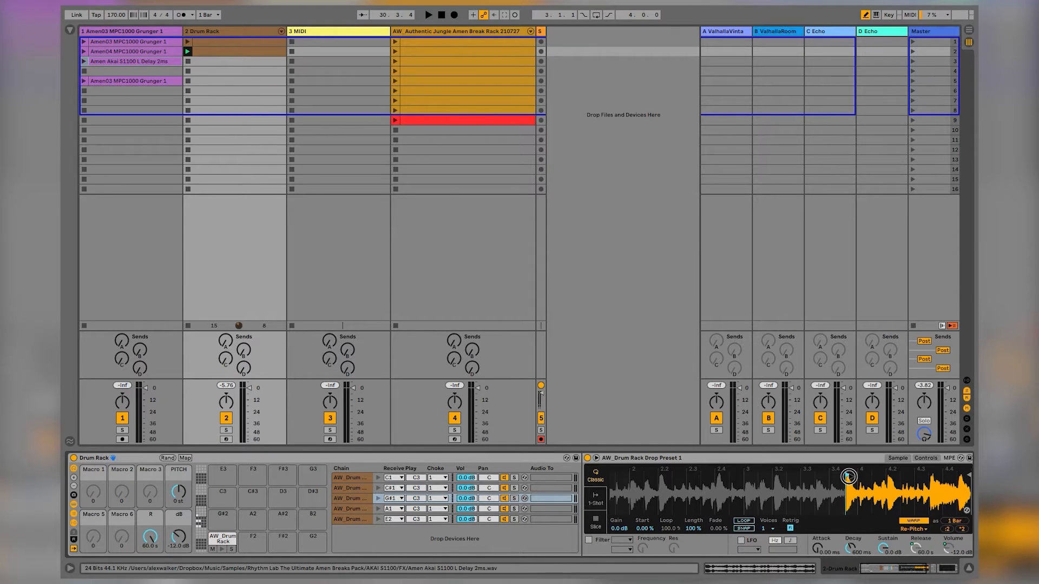
pyautogui.moveTo(874, 481); pyautogui.dragTo(932, 481)
pyautogui.moveTo(935, 483)
pyautogui.mouseDown()
pyautogui.moveTo(899, 477)
pyautogui.moveTo(926, 479)
pyautogui.mouseUp()
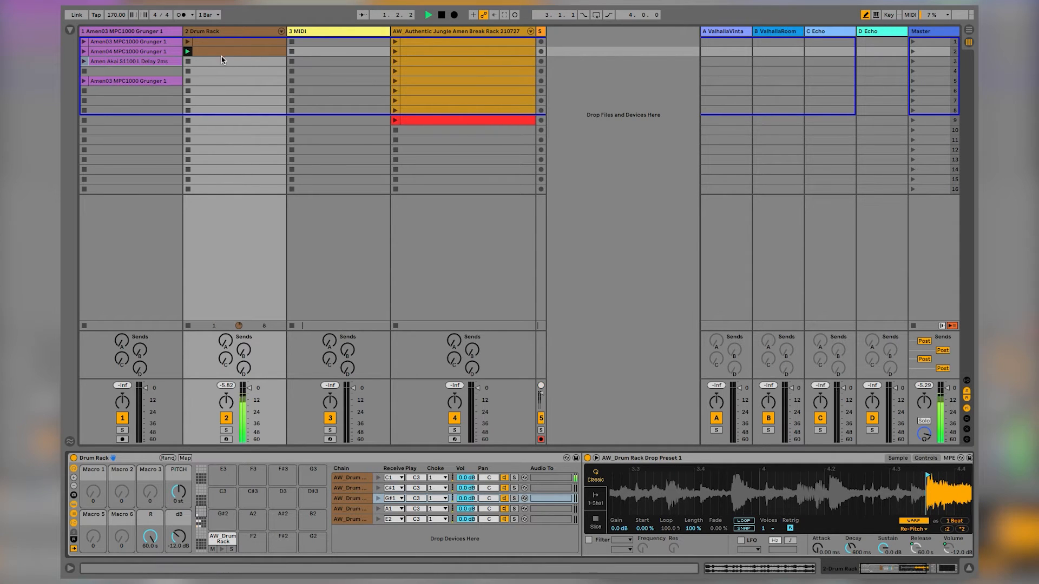
# Duplicate the Drum Rack track's second clip into the third slot, open the copy's notes and turn draw mode off
pyautogui.hotkey('ctrl', 'd')
pyautogui.doubleClick(201, 64)
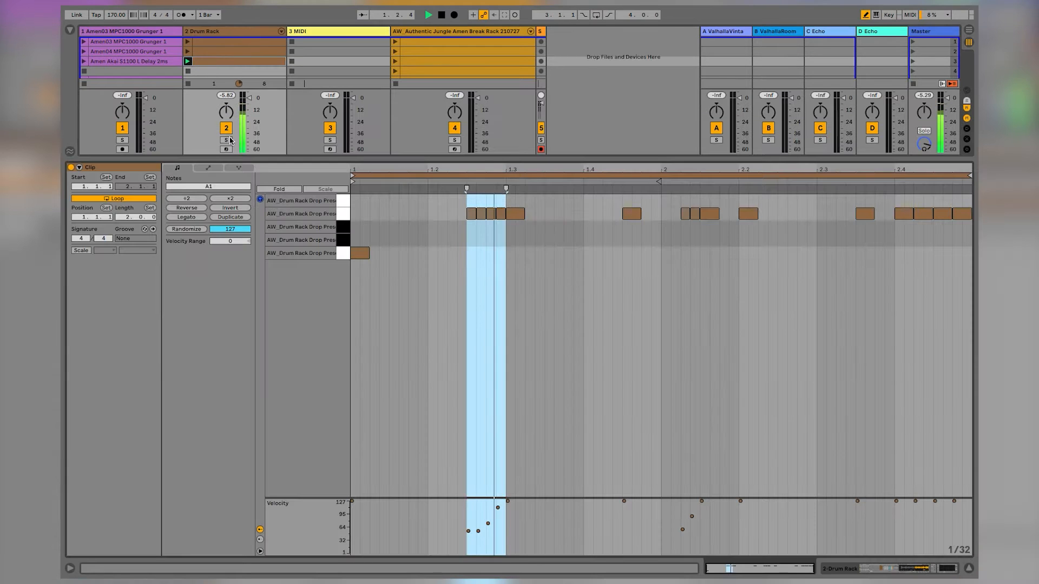
pyautogui.press('b')
pyautogui.click(372, 229)
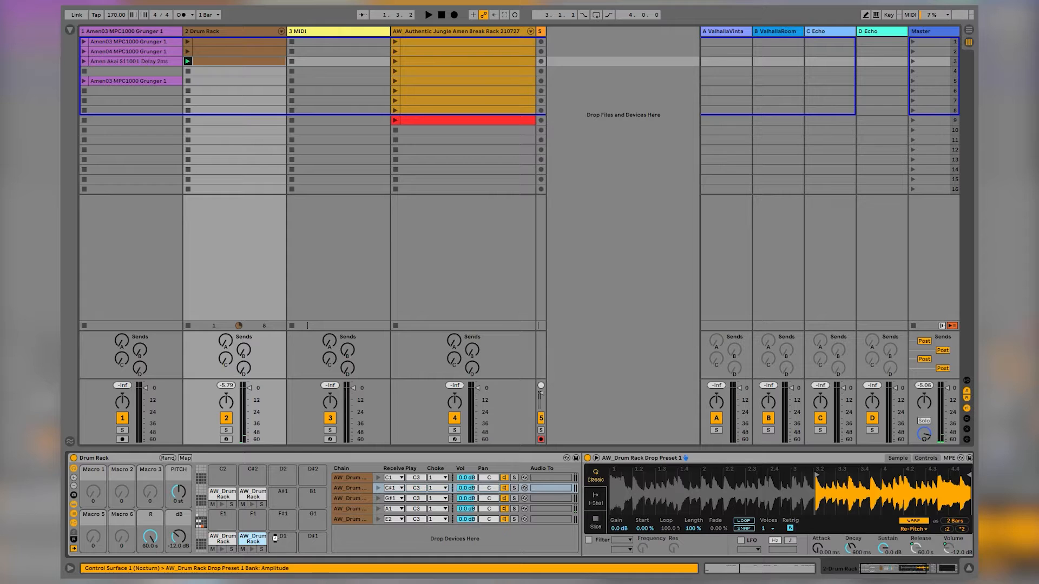
# Copy the C#1 pad to D1 and set the copy's sample start at the hit near 3.3.3
pyautogui.click(275, 540)
pyautogui.hscroll(3, 860, 486)
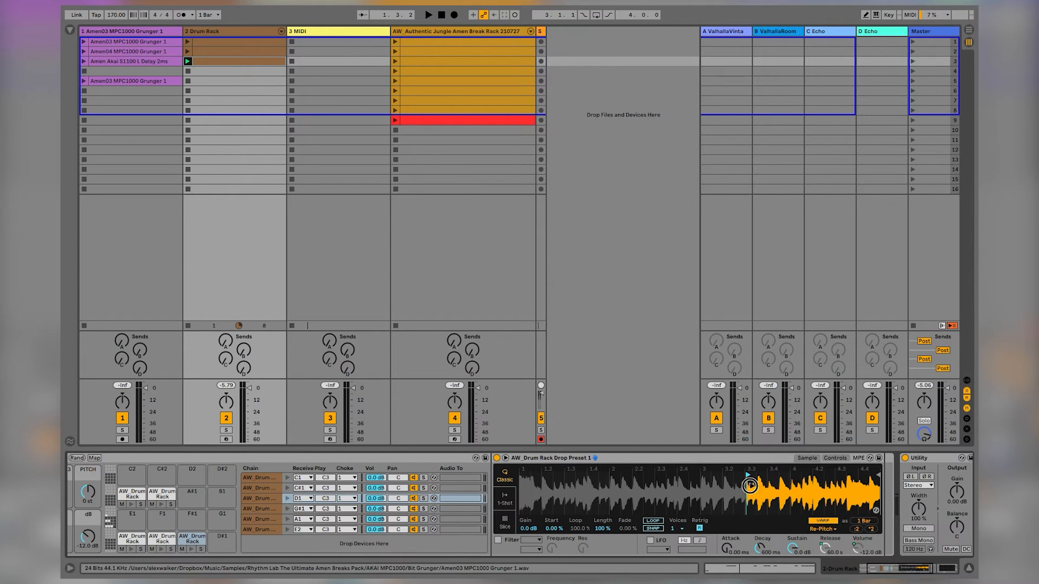
pyautogui.scroll(3, 725, 479)
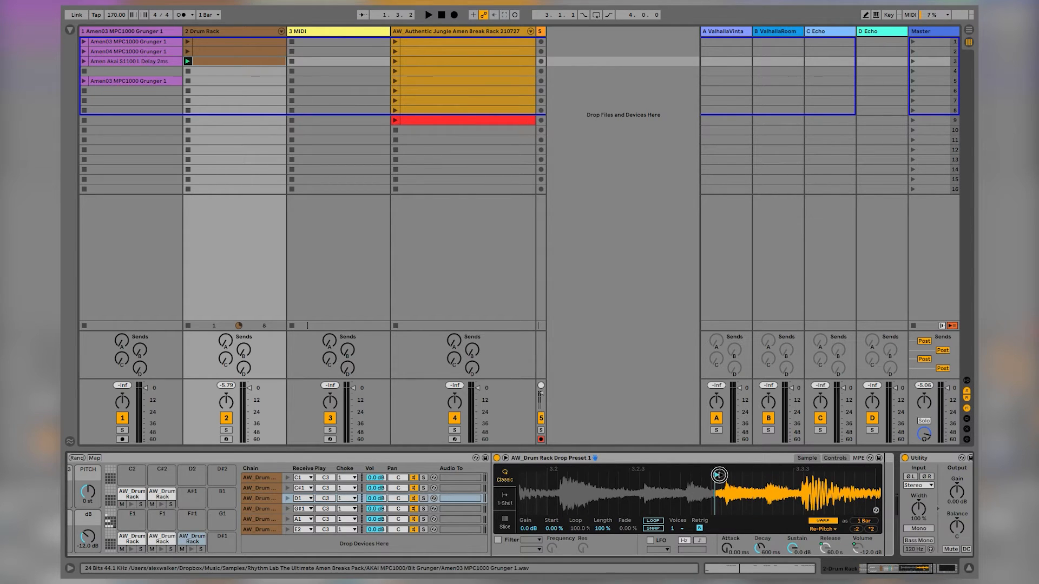
pyautogui.moveTo(732, 483); pyautogui.dragTo(745, 491)
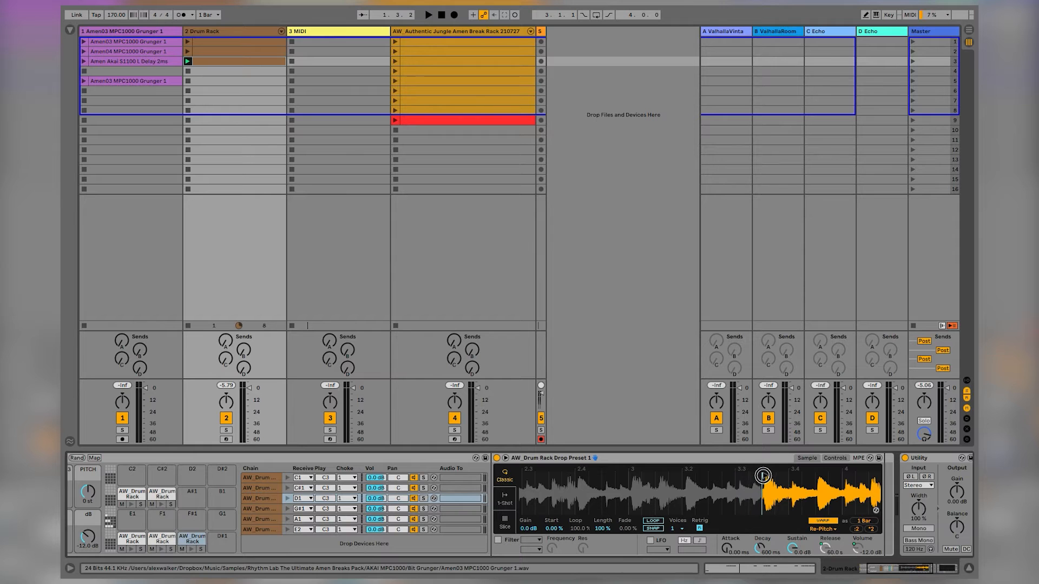
pyautogui.scroll(3, 765, 489)
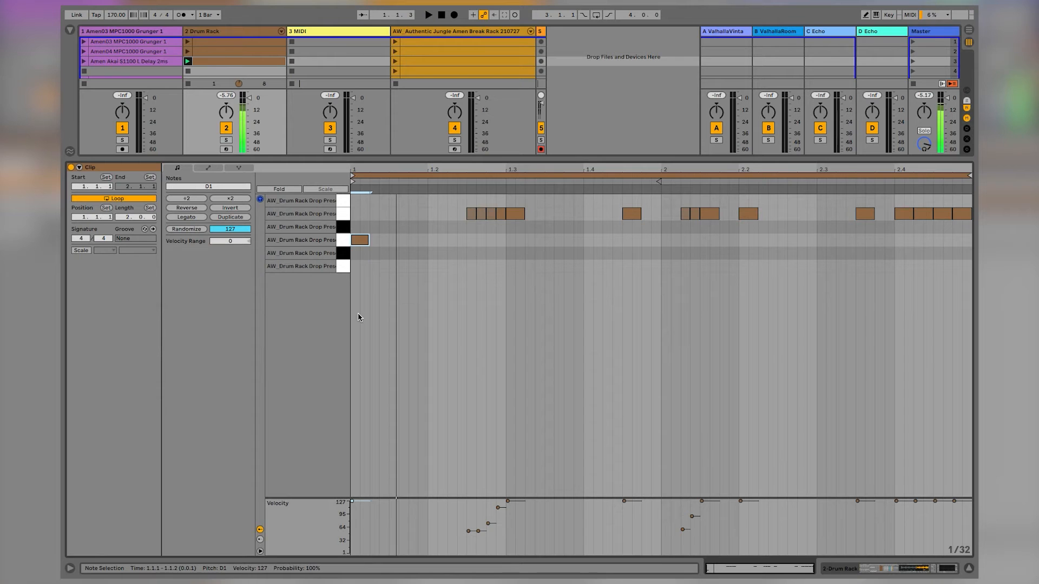
# Move the A1 note at 1.4.3 and all A1 notes from 2.3.3 to the clip's end down to D1
pyautogui.press('space')
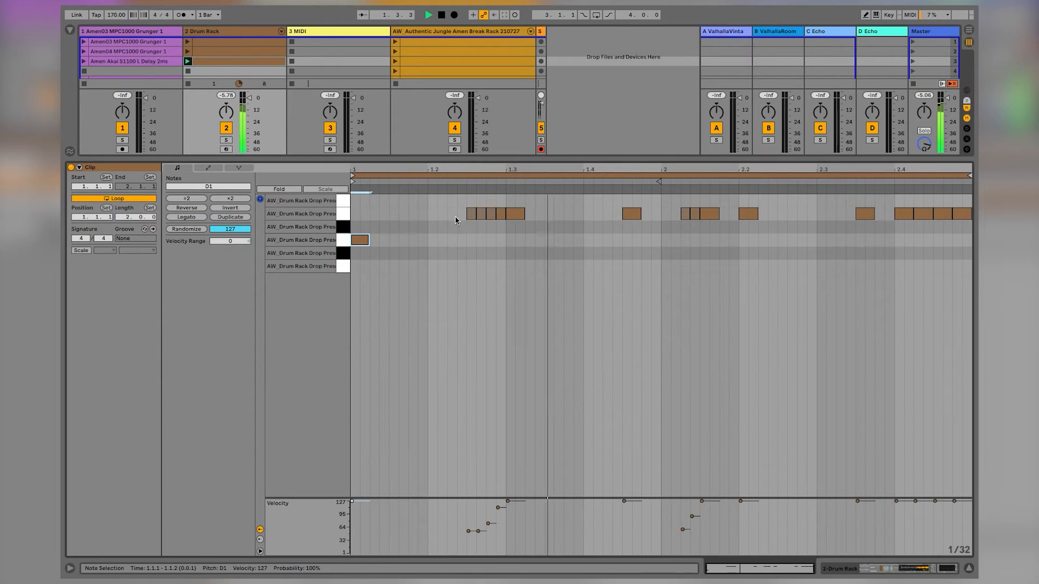
pyautogui.click(623, 218)
pyautogui.press('Down')
pyautogui.press('Down')
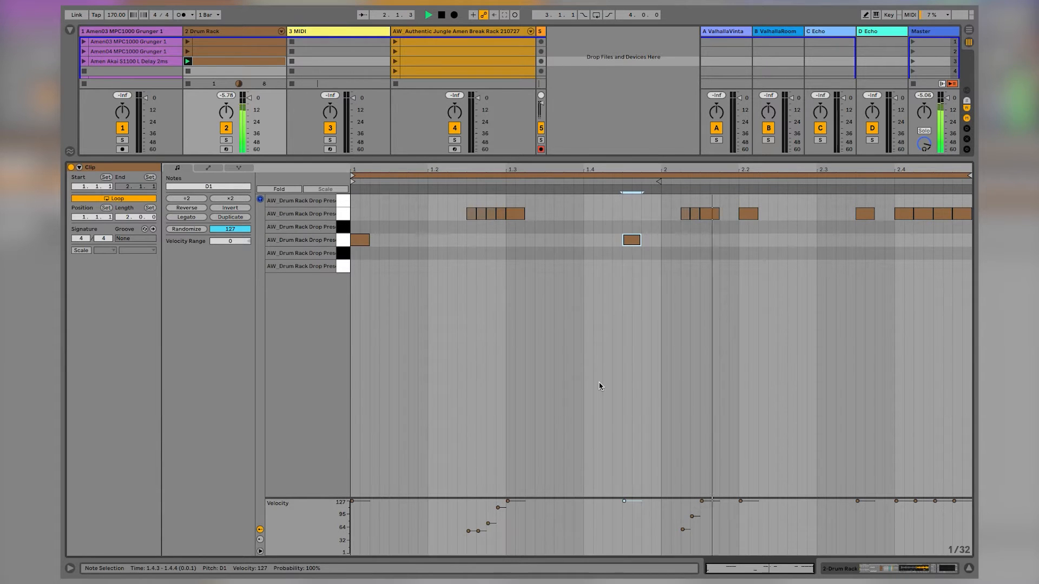
pyautogui.moveTo(844, 169); pyautogui.dragTo(966, 231)
pyautogui.press('Down')
pyautogui.press('Down')
pyautogui.press('space')
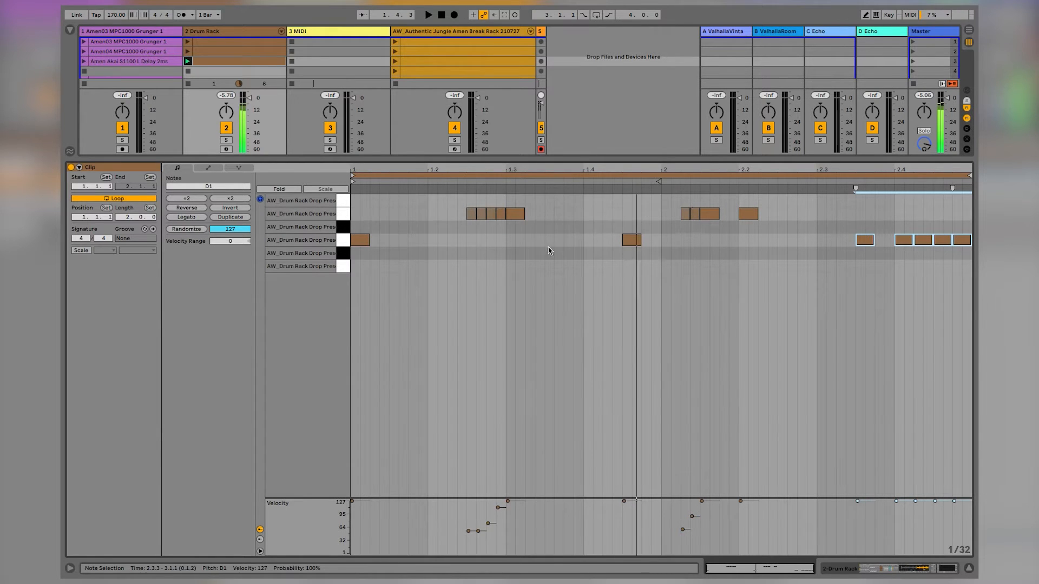
# Draw a D1 sixteenth note at 1.3.3 in the third-slot clip and play the pattern
pyautogui.press('space')
pyautogui.rightClick(634, 241)
pyautogui.click(625, 241)
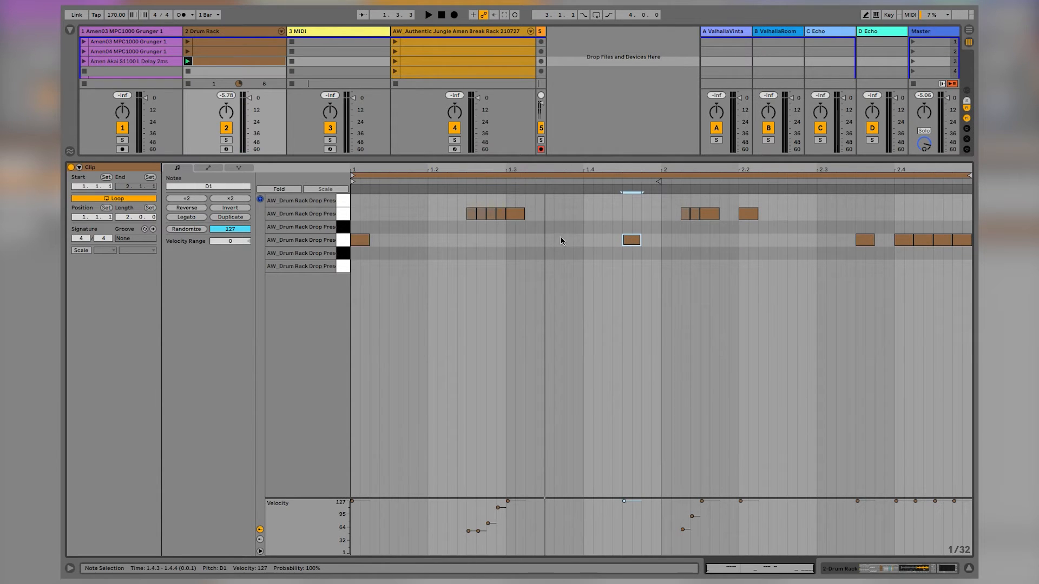
pyautogui.press('b')
pyautogui.click(553, 240)
pyautogui.press('space')
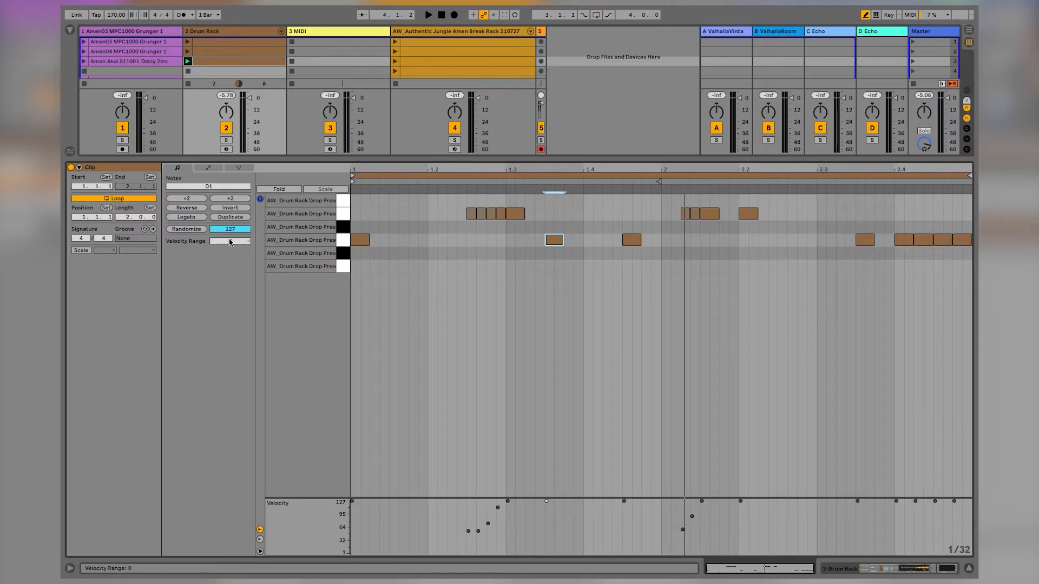
# Duplicate the clip's loop to four bars and move the D1 note at 3.1.1 up to E2
pyautogui.click(227, 217)
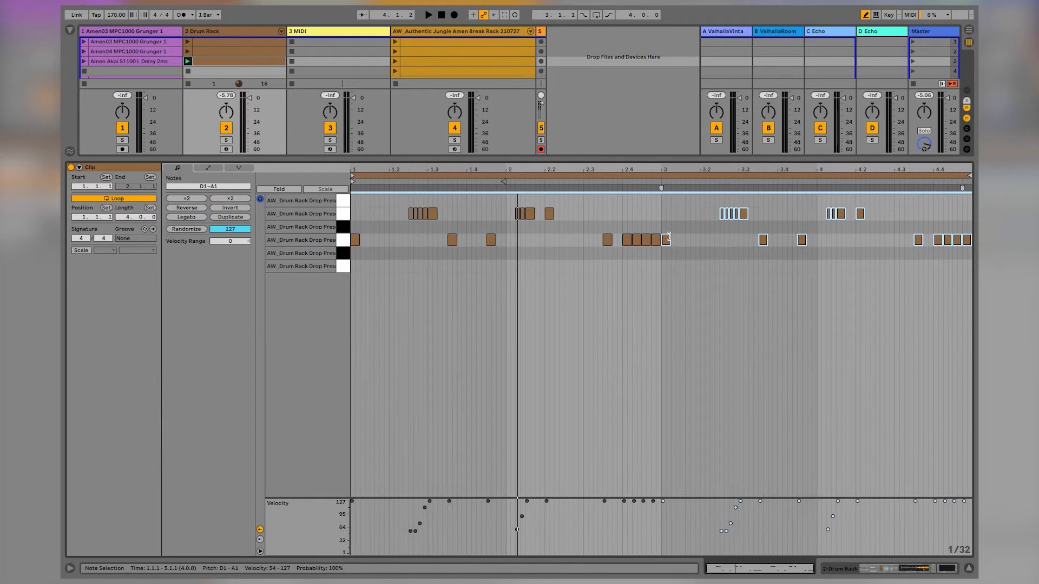
pyautogui.moveTo(666, 225); pyautogui.dragTo(676, 266)
pyautogui.press('space')
pyautogui.press('Up')
pyautogui.press('Up')
pyautogui.press('Up')
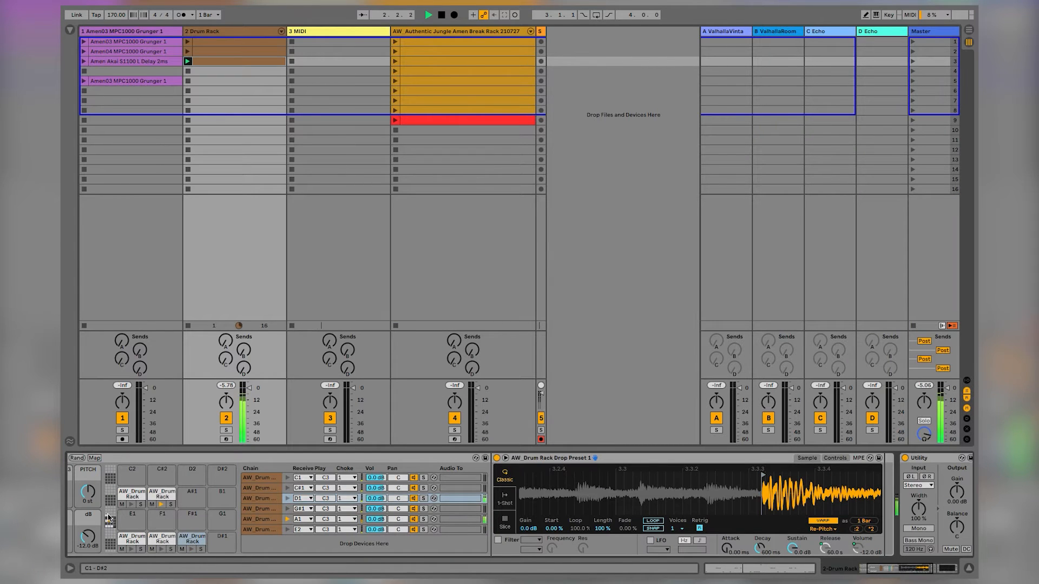
# Load the Amen Akai S1100 L Delay 2ms clip into the E2 pad's Simpler, start it just after 4.3.3 and play the pattern
pyautogui.click(110, 514)
pyautogui.moveTo(761, 484); pyautogui.dragTo(760, 502)
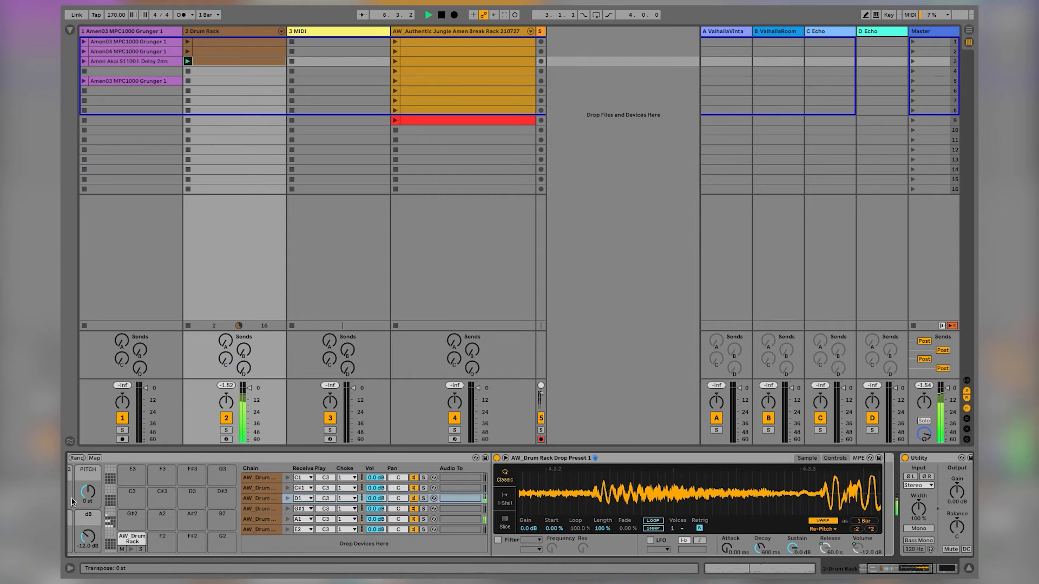
pyautogui.click(132, 541)
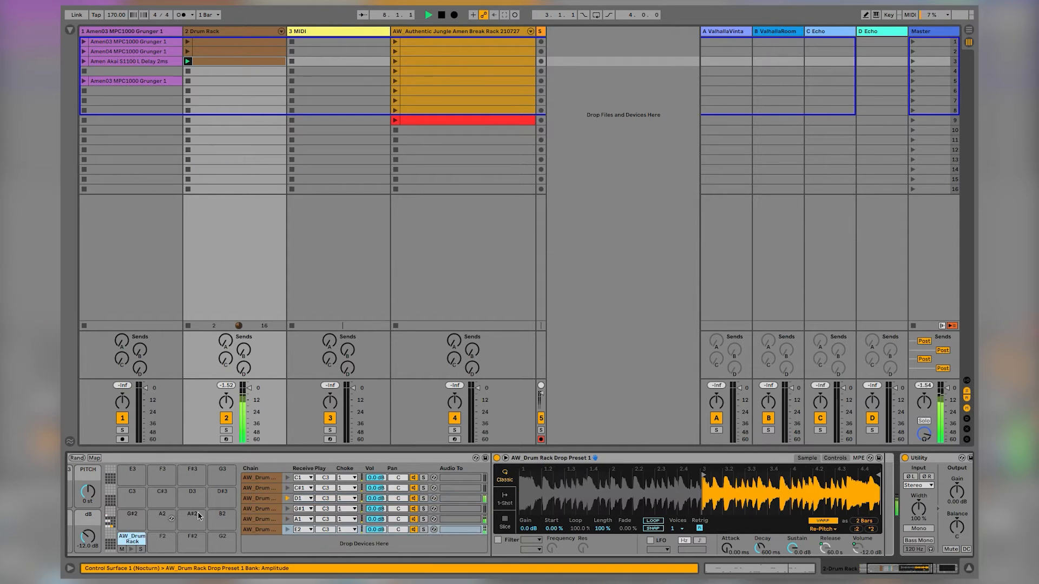
pyautogui.hscroll(-3, 433, 489)
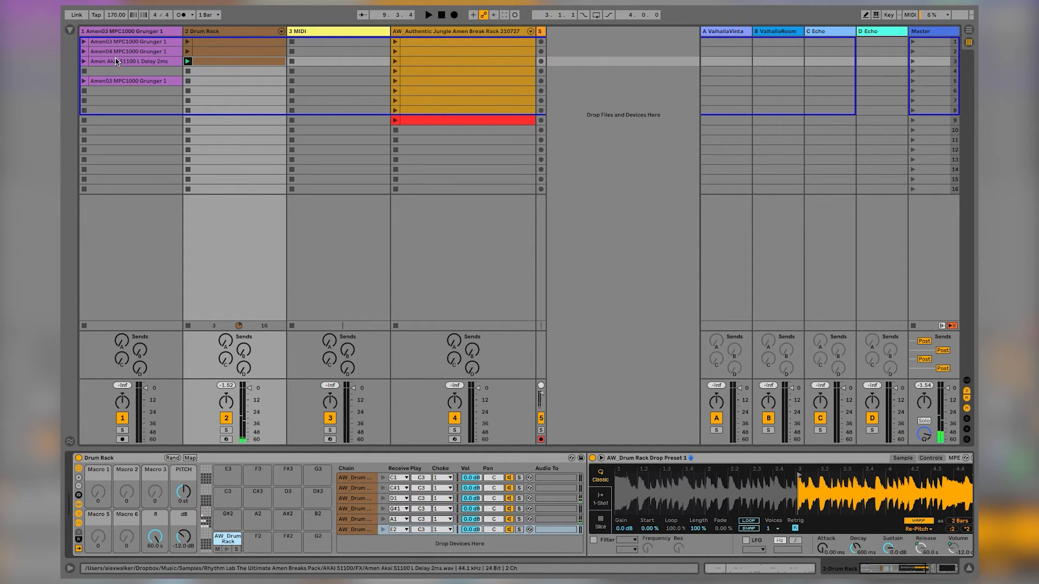
pyautogui.moveTo(124, 61); pyautogui.dragTo(845, 494)
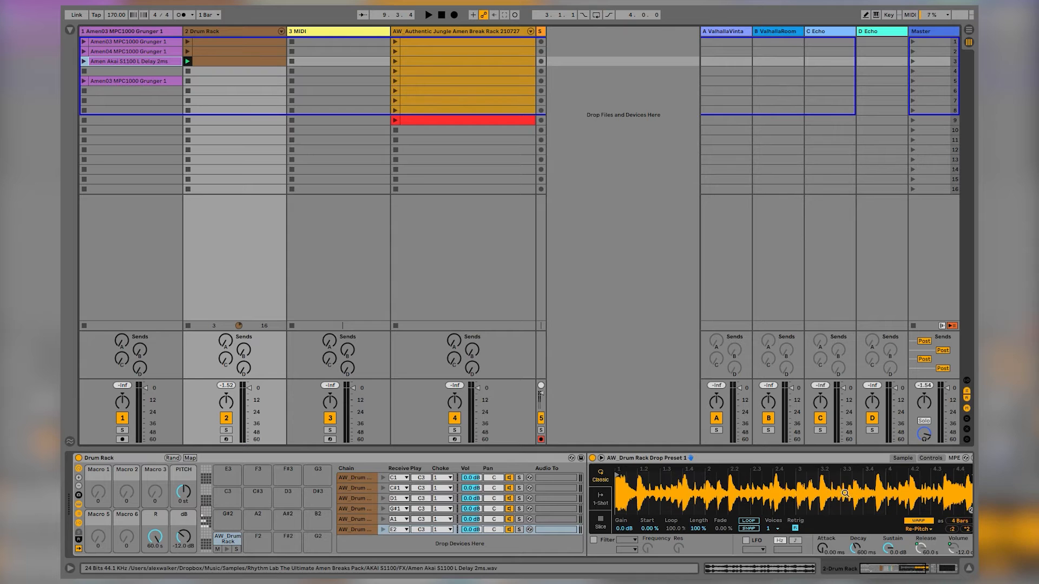
pyautogui.moveTo(618, 474)
pyautogui.mouseDown()
pyautogui.moveTo(880, 480)
pyautogui.moveTo(728, 502)
pyautogui.moveTo(737, 488)
pyautogui.moveTo(888, 477)
pyautogui.moveTo(864, 474)
pyautogui.mouseUp()
pyautogui.press('space')
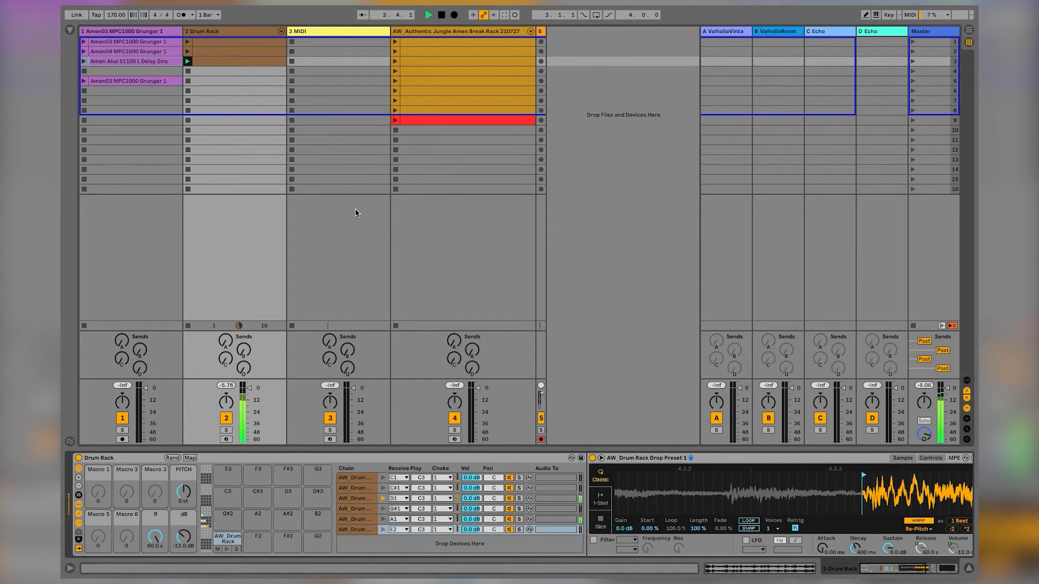
# Open the third-slot drum rack clip and move the E2 note at 3.1.1 down to D1
pyautogui.doubleClick(238, 62)
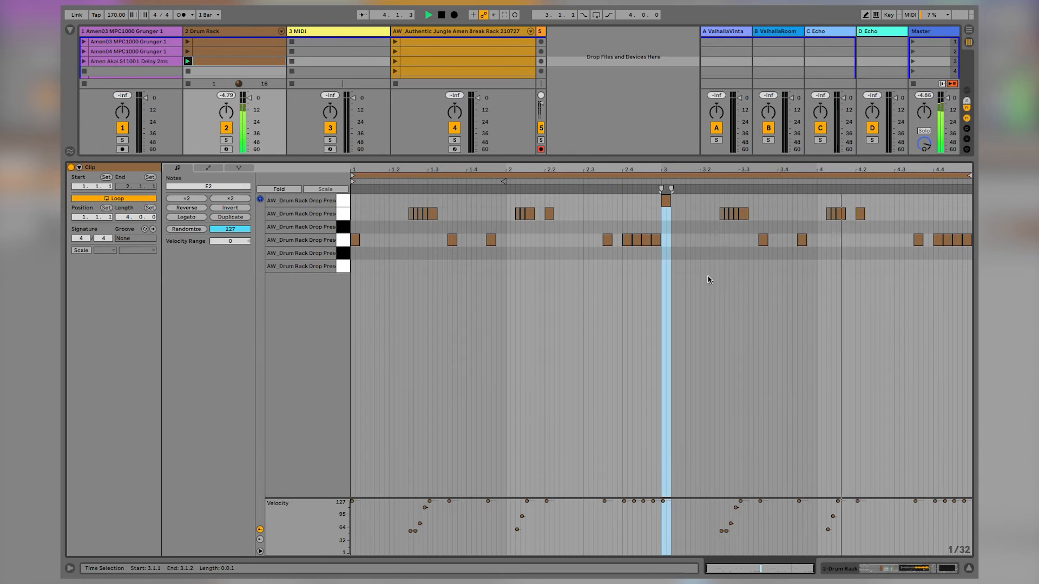
pyautogui.click(666, 200)
pyautogui.press('Down')
pyautogui.press('Down')
pyautogui.press('Down')
pyautogui.press('Down')
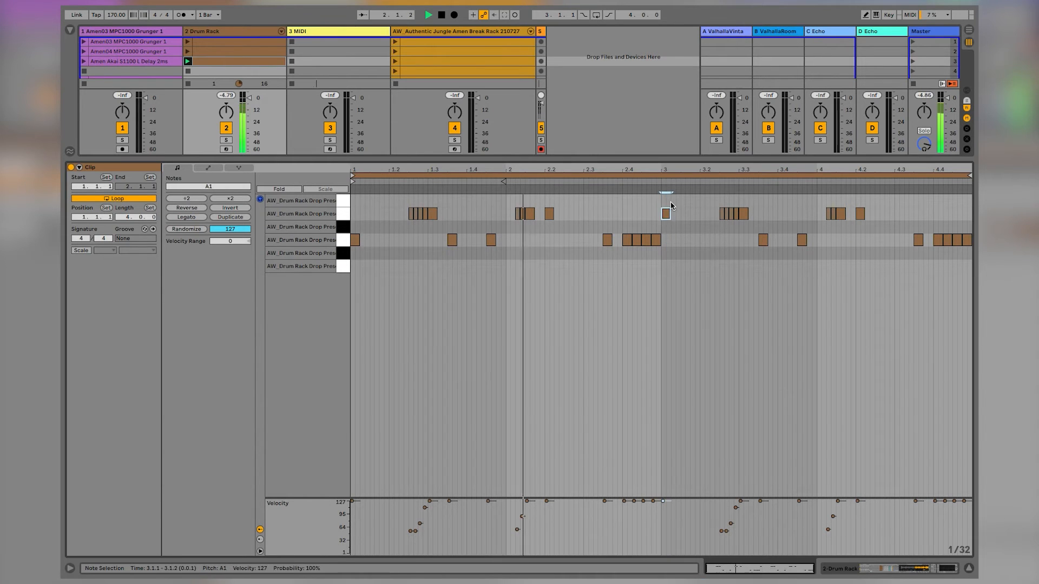
pyautogui.press('Up')
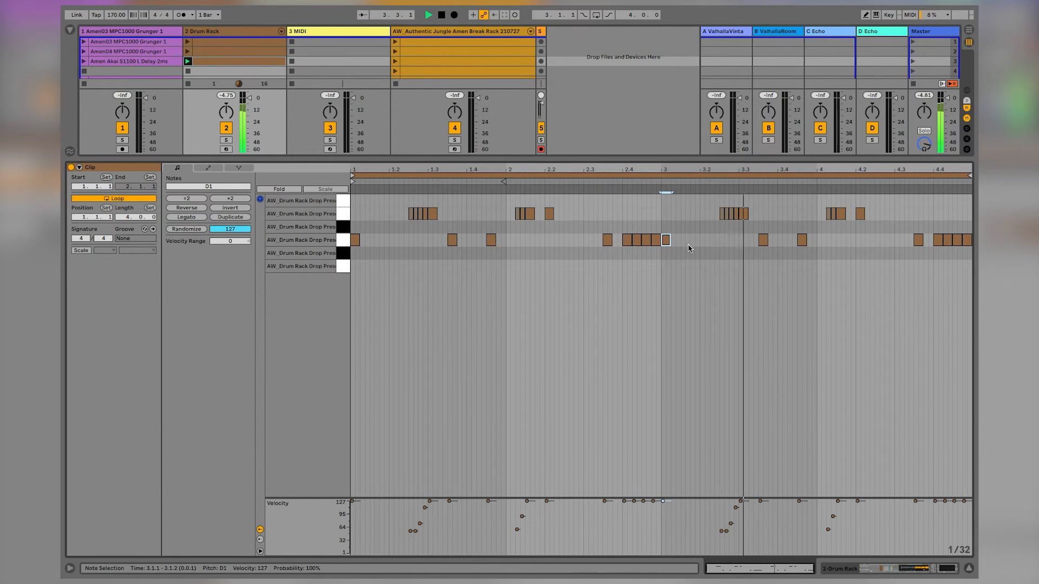
# Move the D1 notes from 4.3.3 to the clip's end up to E2 and check the E2 pad's sample start
pyautogui.click(920, 241)
pyautogui.press('Up')
pyautogui.press('Up')
pyautogui.press('Up')
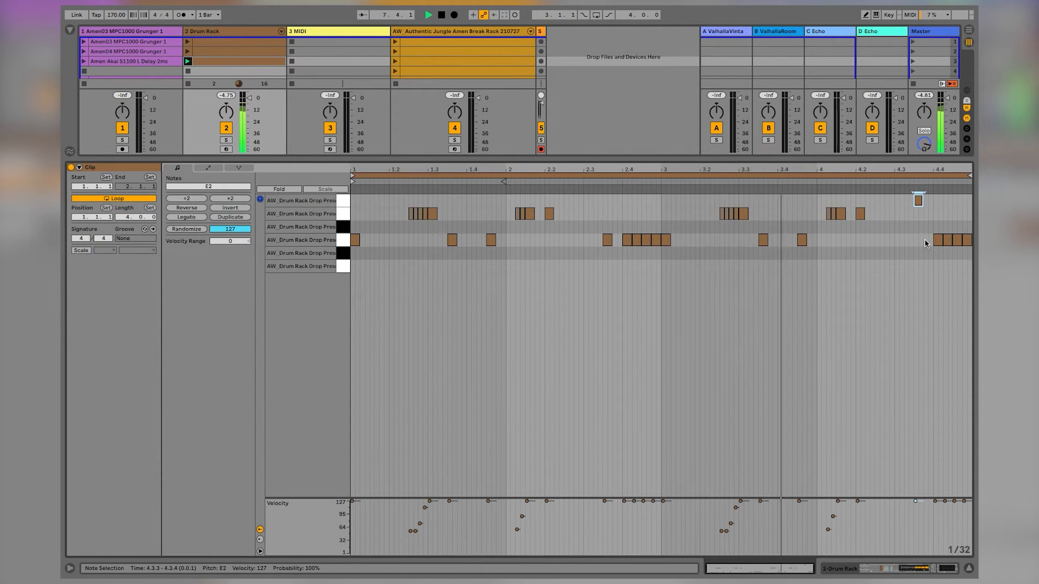
pyautogui.hotkey('shift', 'Tab')
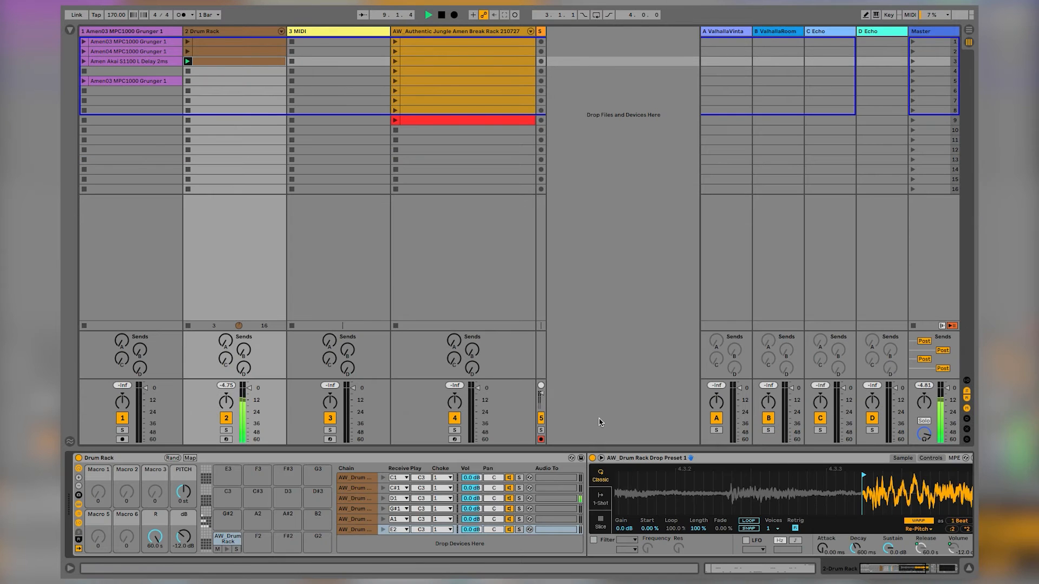
pyautogui.moveTo(789, 504); pyautogui.dragTo(747, 422)
pyautogui.hscroll(5, 888, 518)
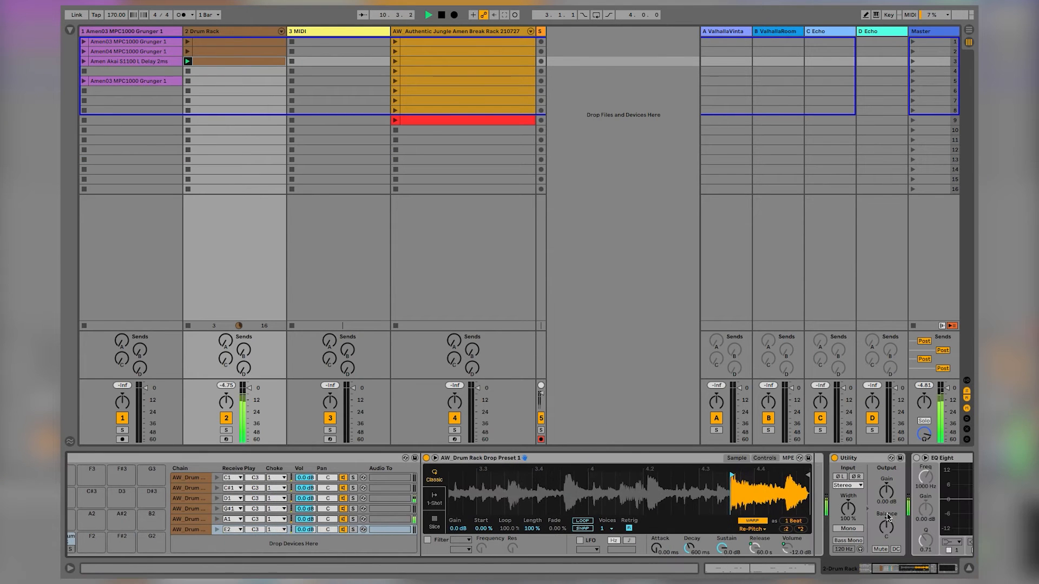
pyautogui.moveTo(731, 494)
pyautogui.mouseDown()
pyautogui.moveTo(548, 527)
pyautogui.moveTo(574, 517)
pyautogui.moveTo(598, 438)
pyautogui.mouseUp()
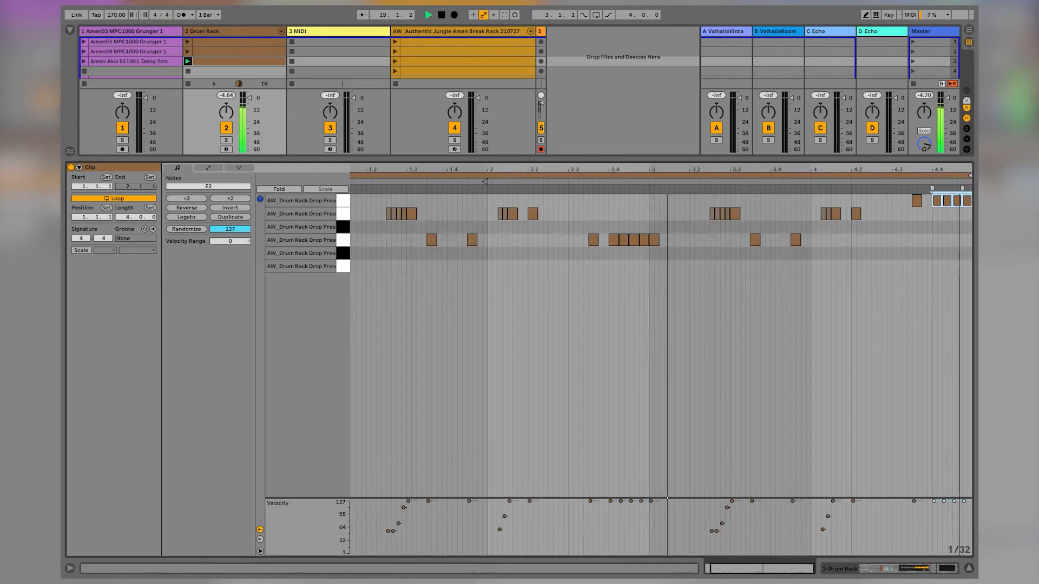
# Remove the E2 note at 4.4.2, shift the last two E2 notes earlier onto even triplets using a 1/16T grid, and play the pattern
pyautogui.click(901, 280)
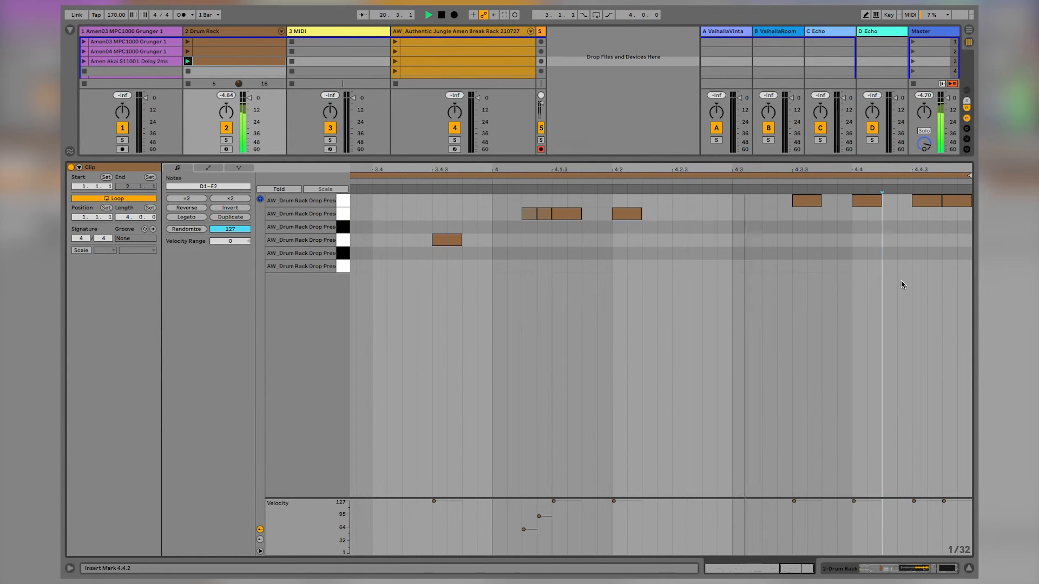
pyautogui.click(928, 202)
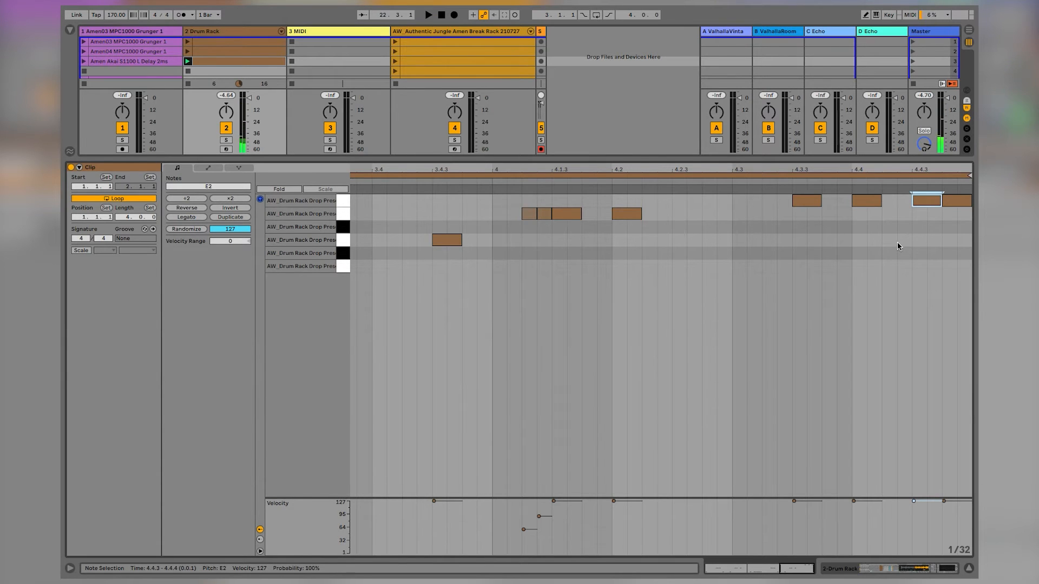
pyautogui.hotkey('ctrl', '3')
pyautogui.hotkey('ctrl', '2')
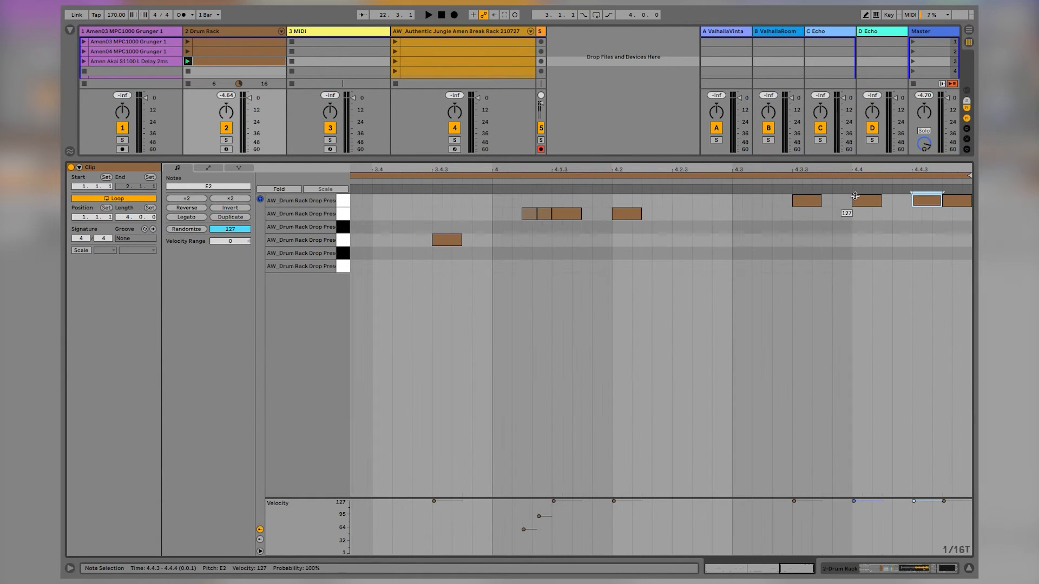
pyautogui.click(925, 203)
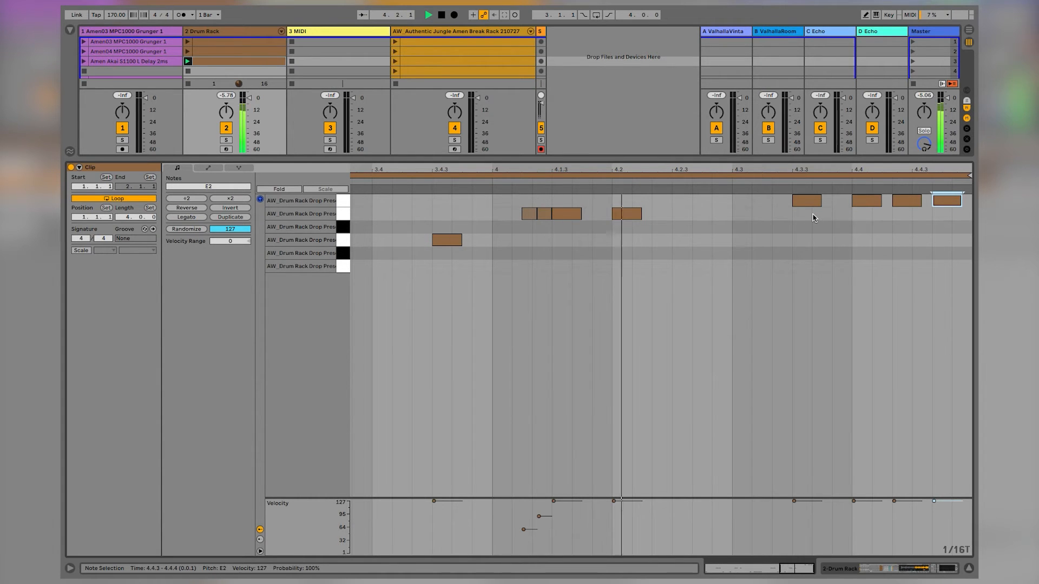
pyautogui.press('space')
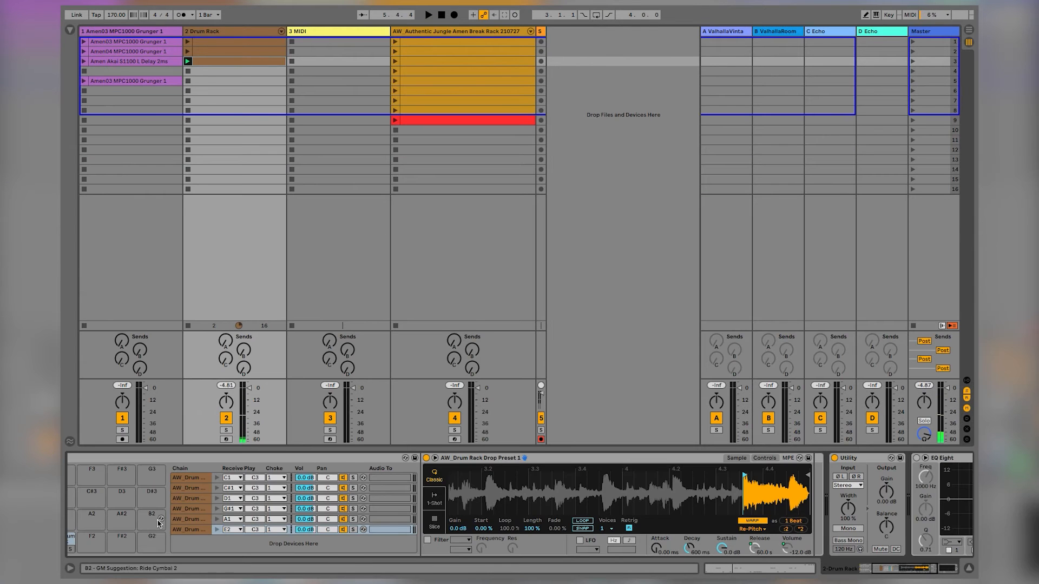
# Show the rack's C1 pad range and copy the C1, C#1 and D1 pads to E1, F1 and F#1
pyautogui.scroll(4, 157, 523)
pyautogui.hscroll(-5, 157, 523)
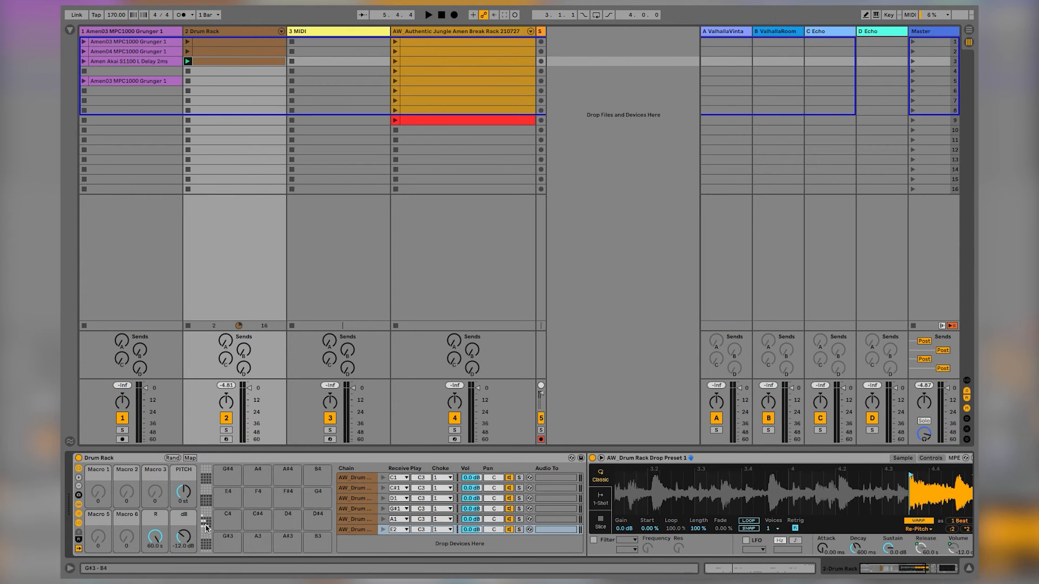
pyautogui.click(206, 524)
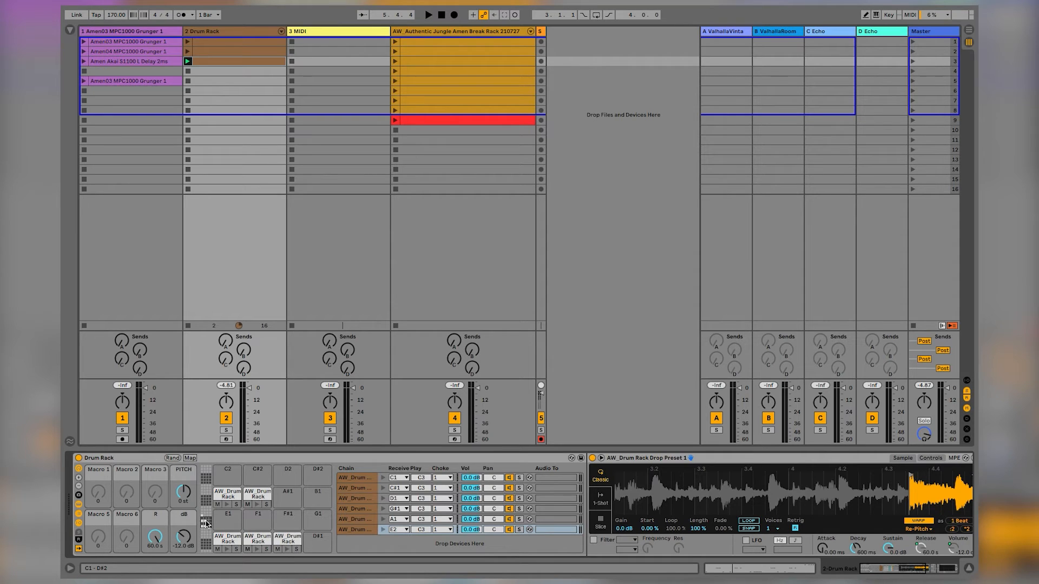
pyautogui.click(222, 539)
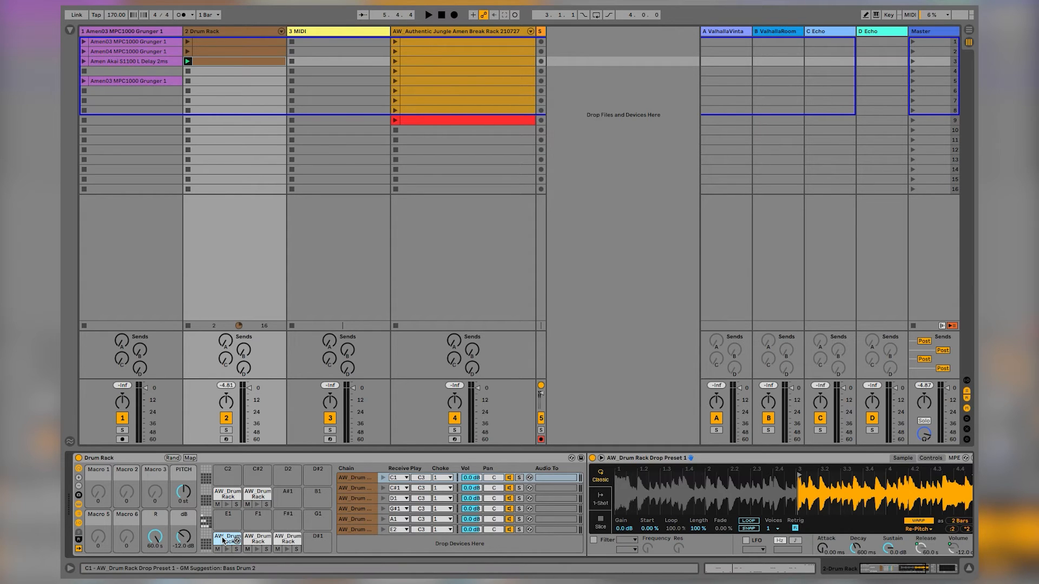
pyautogui.moveTo(223, 539); pyautogui.dragTo(223, 521)
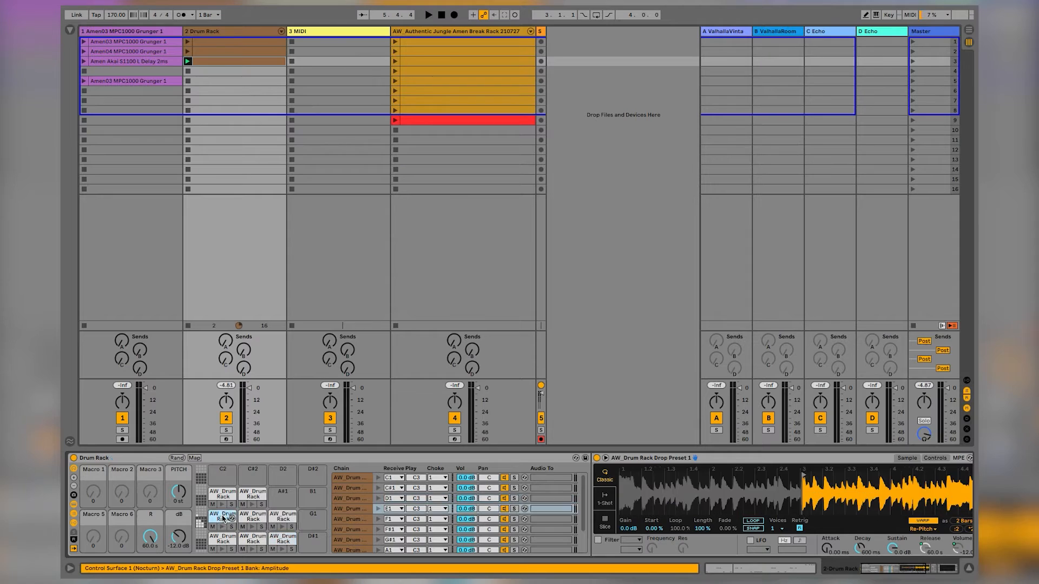
# Apply the *2 warp setting to the samples in the copied E1, F1 and F#1 pads so they play at half speed
pyautogui.click(913, 523)
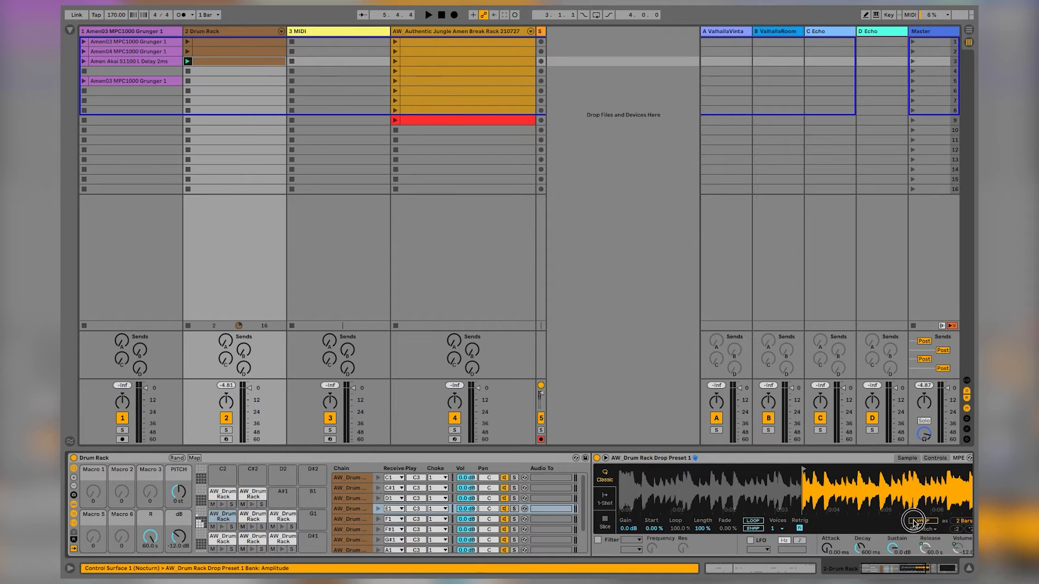
pyautogui.click(913, 523)
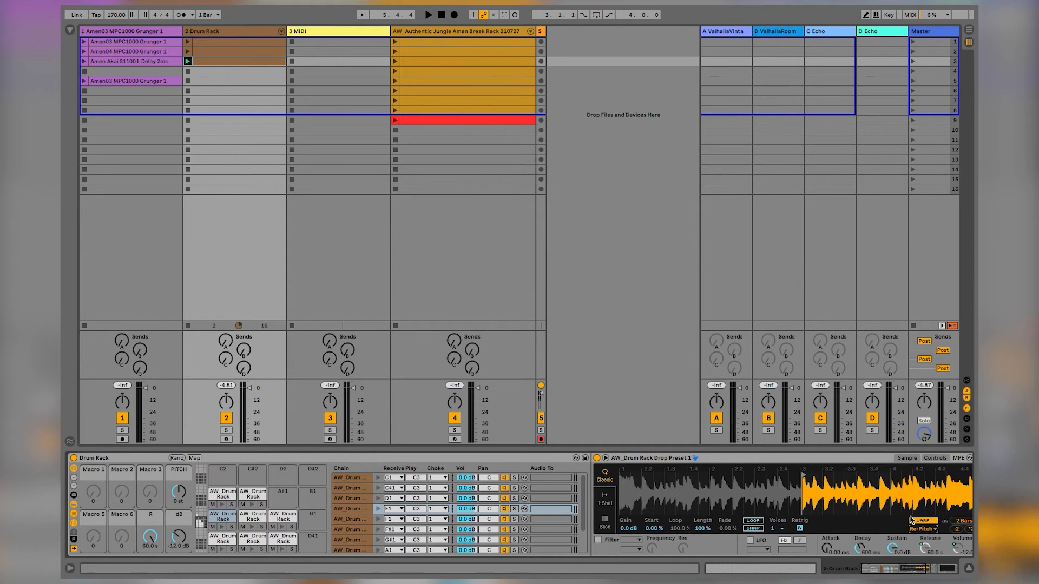
pyautogui.hscroll(1, 910, 520)
pyautogui.click(935, 530)
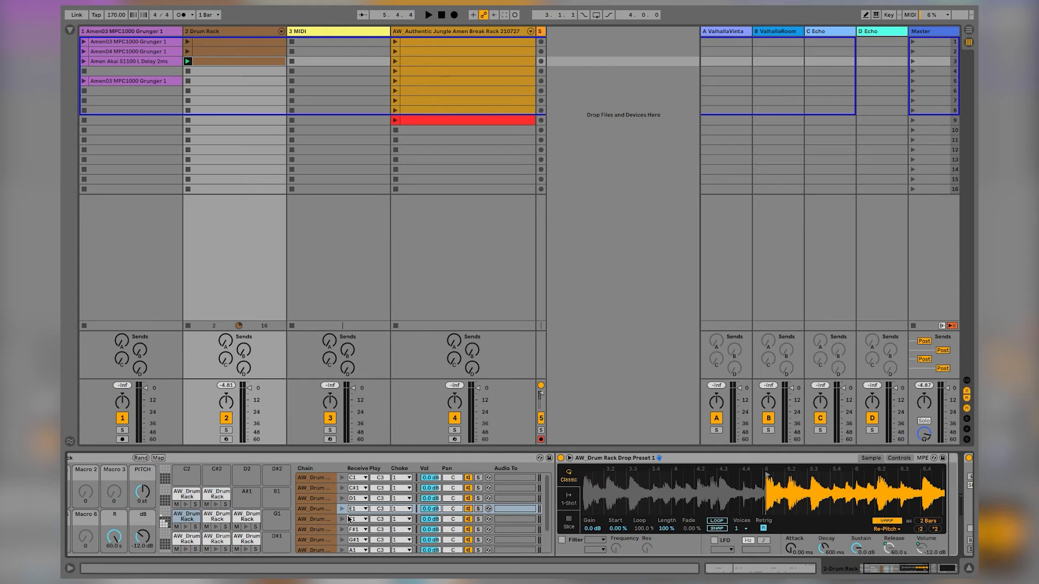
pyautogui.click(219, 517)
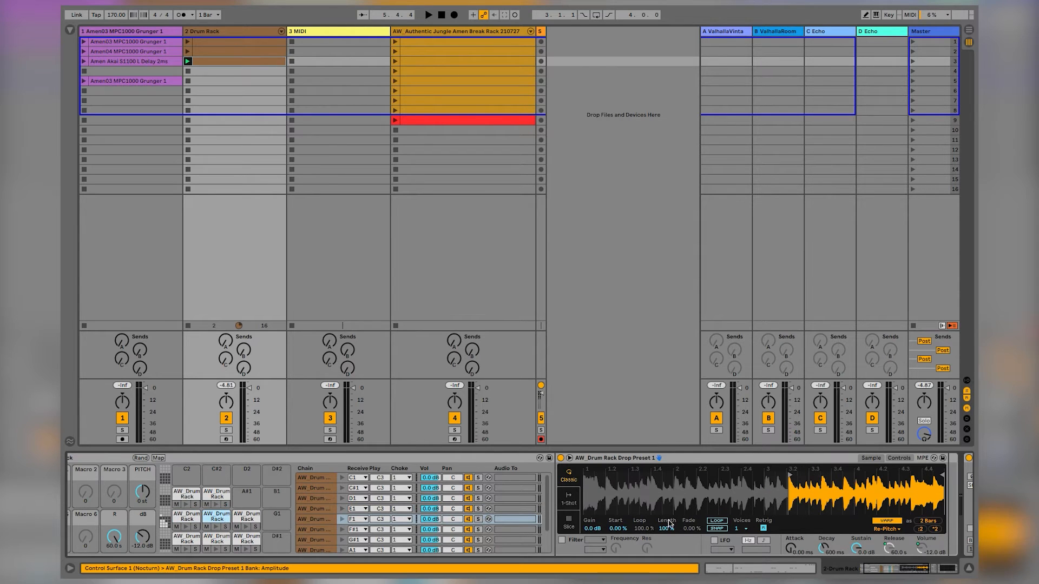
pyautogui.click(933, 530)
pyautogui.click(246, 518)
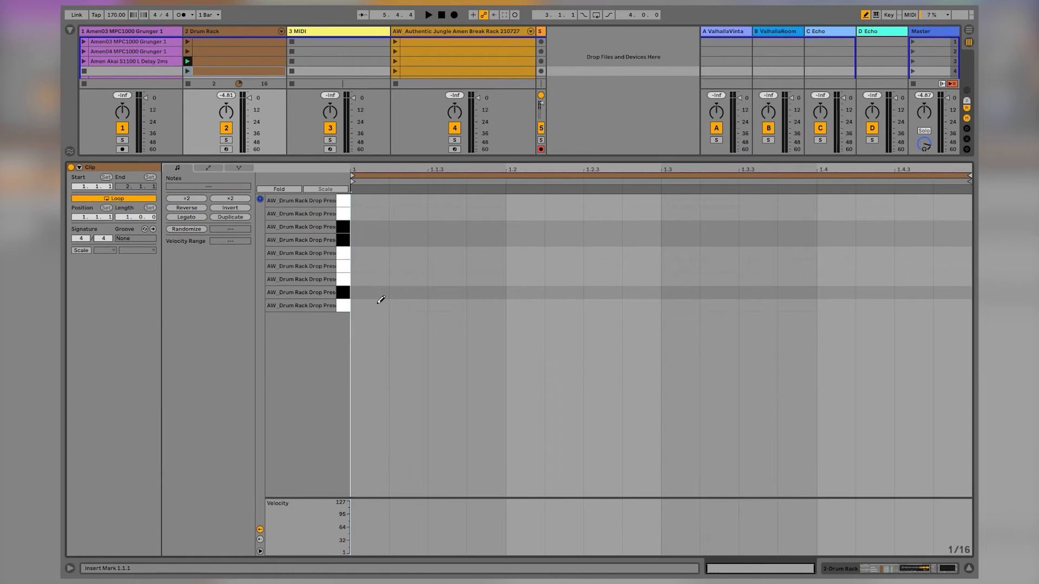
# Build a two-bar clip in the drum rack's fourth slot with D1 notes at 1.1.1 and 1.2.1, and play it
pyautogui.moveTo(381, 299); pyautogui.dragTo(381, 286)
pyautogui.moveTo(128, 217); pyautogui.dragTo(128, 212)
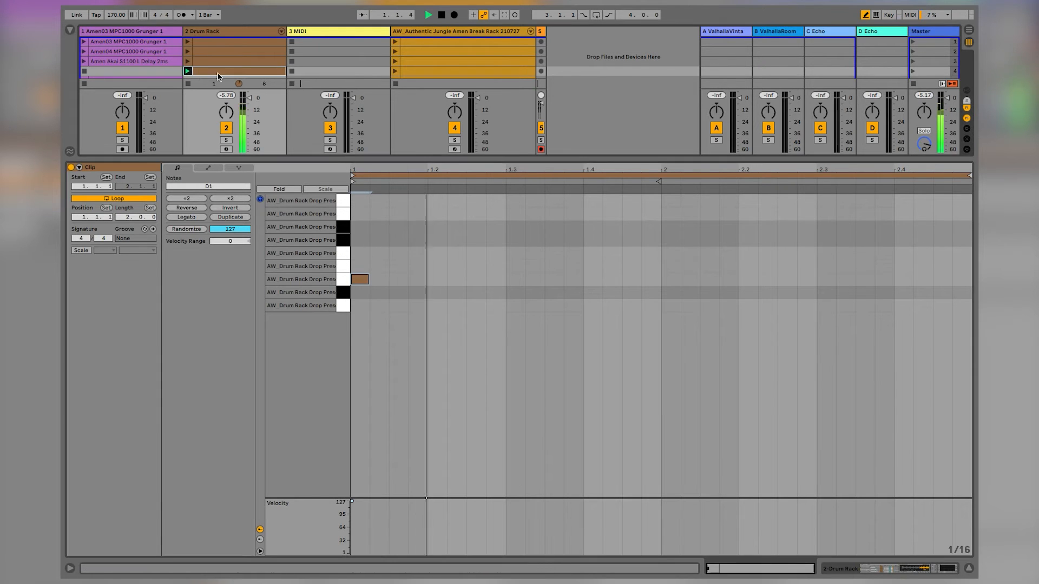
pyautogui.click(437, 279)
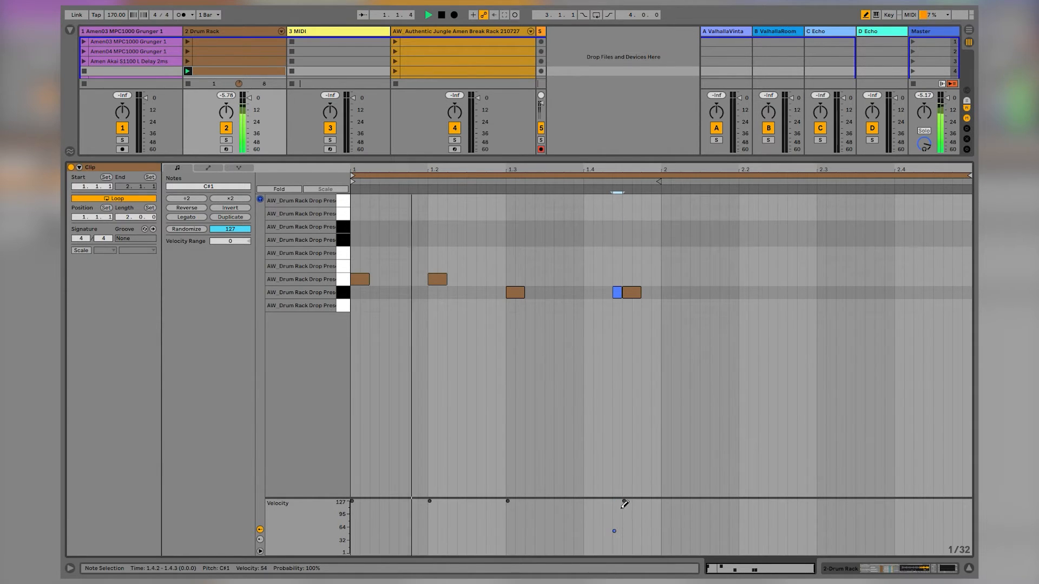
# Add a C#1 thirty-second note at 1.4.2 with velocity 44 and raise the following thirty-second note's velocity to about 88
pyautogui.click(607, 292)
pyautogui.click(606, 536)
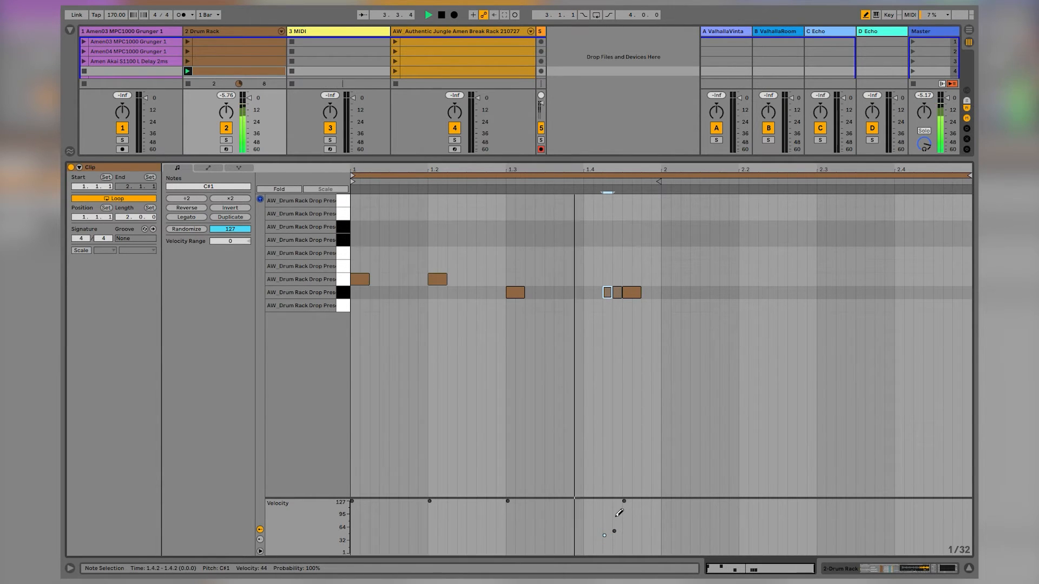
pyautogui.hotkey('ctrl', 'a')
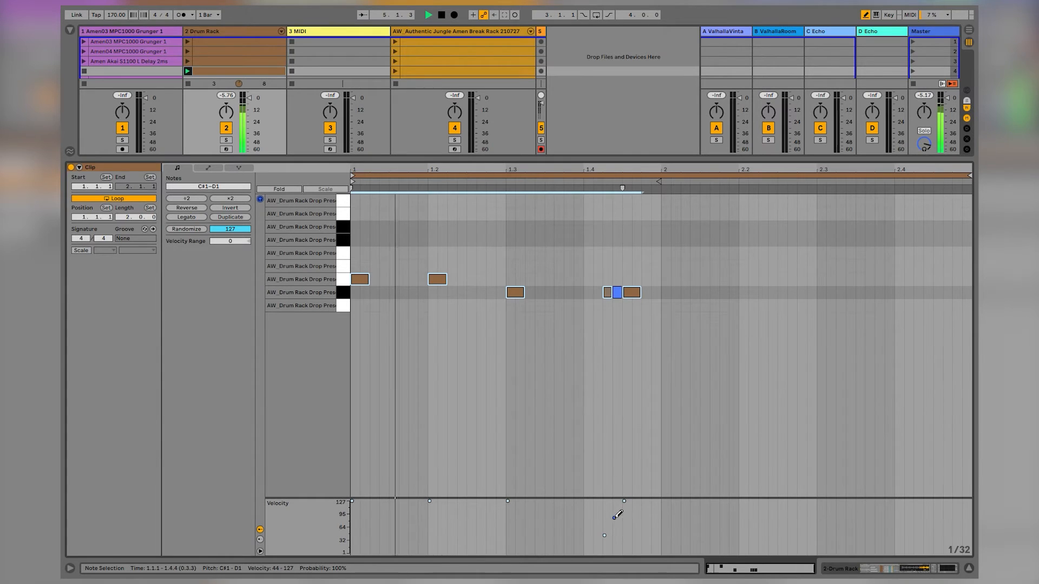
pyautogui.click(620, 411)
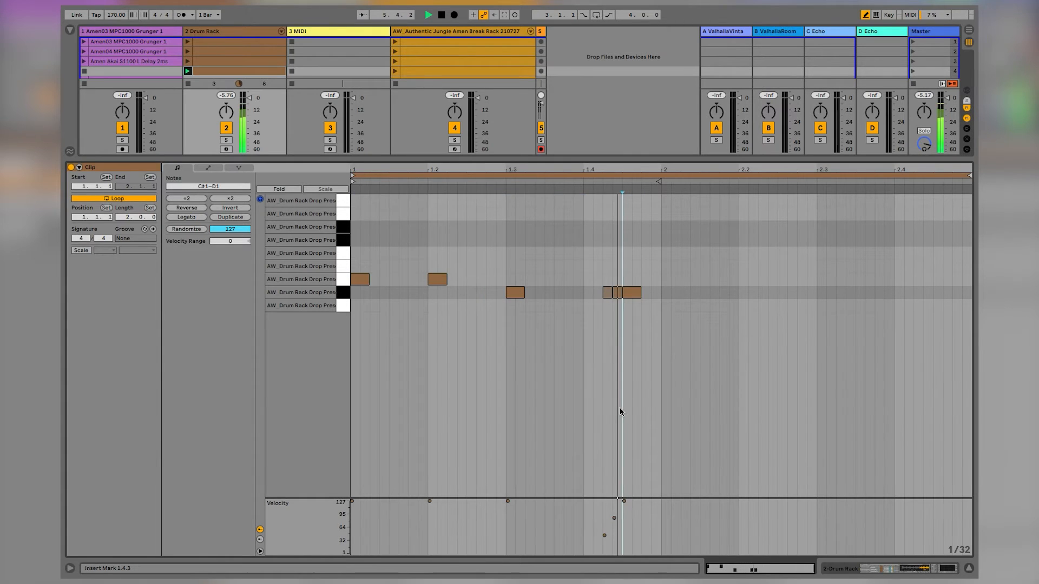
# Draw a C#1 sixteenth note, place it at 2.1.3 and duplicate it to 2.2.1
pyautogui.click(690, 291)
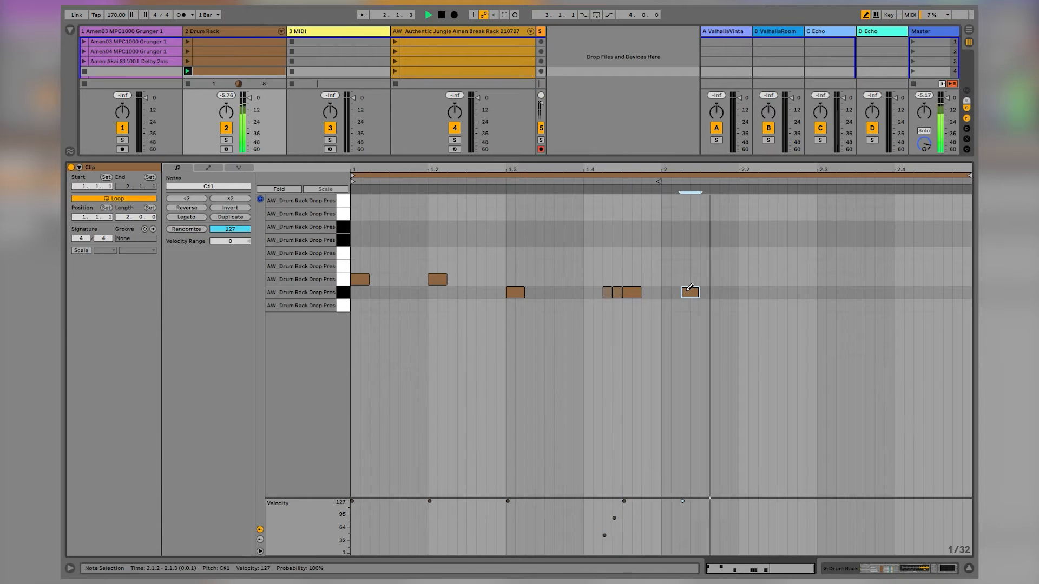
pyautogui.press('Right')
pyautogui.press('Right')
pyautogui.press('Right')
pyautogui.press('Right')
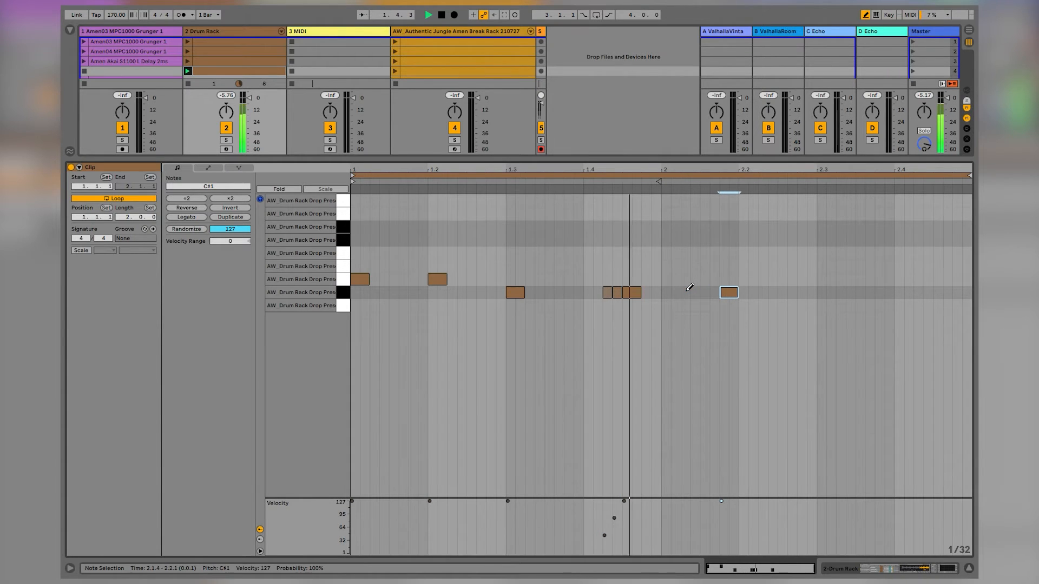
pyautogui.press('Left')
pyautogui.press('Left')
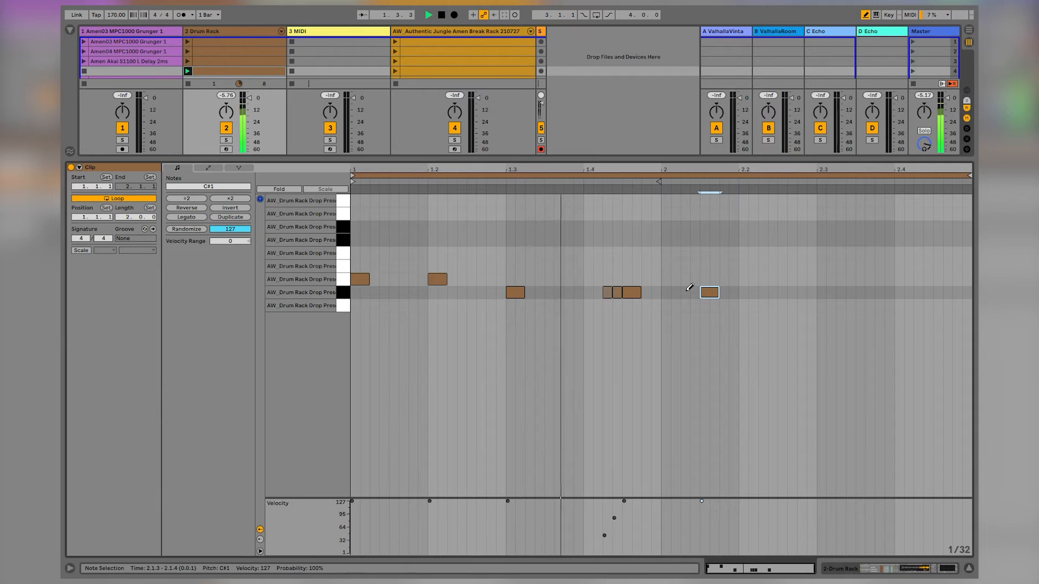
pyautogui.hotkey('ctrl', 'd')
pyautogui.press('Right')
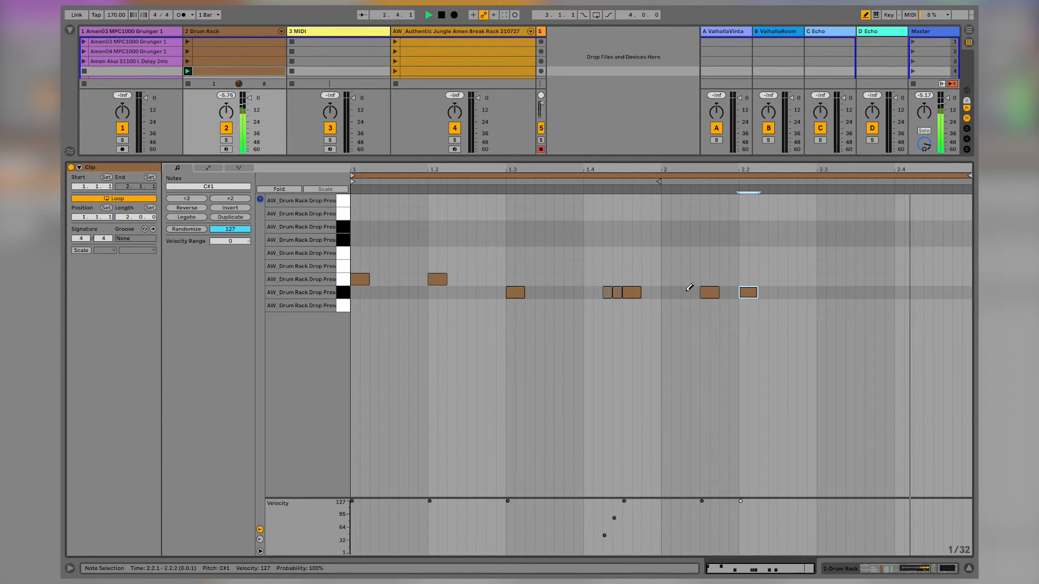
# Draw an E1 sixteenth note at 2.3.1 and duplicate the clip's loop to four bars
pyautogui.click(823, 266)
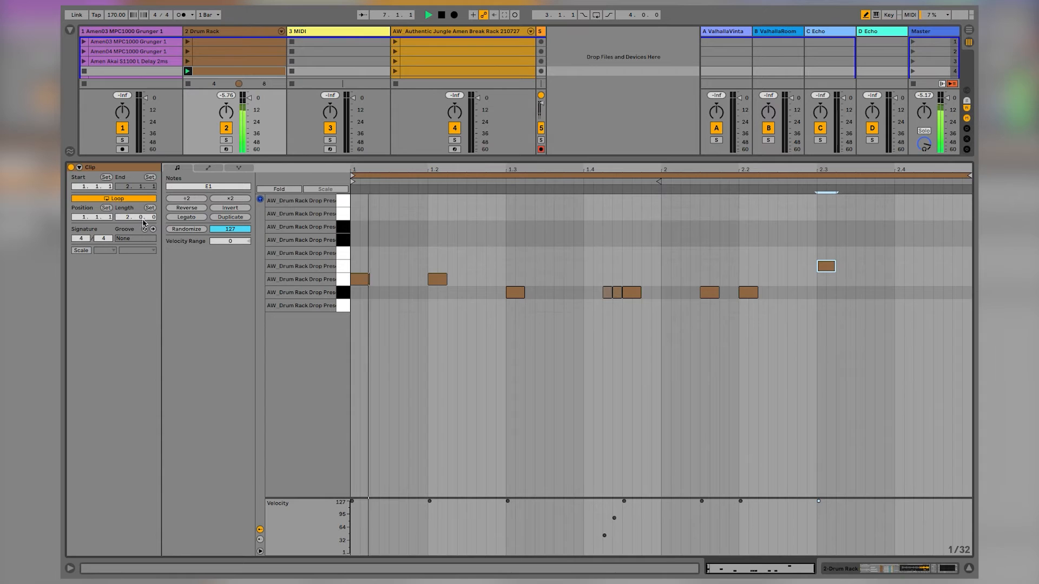
pyautogui.click(223, 218)
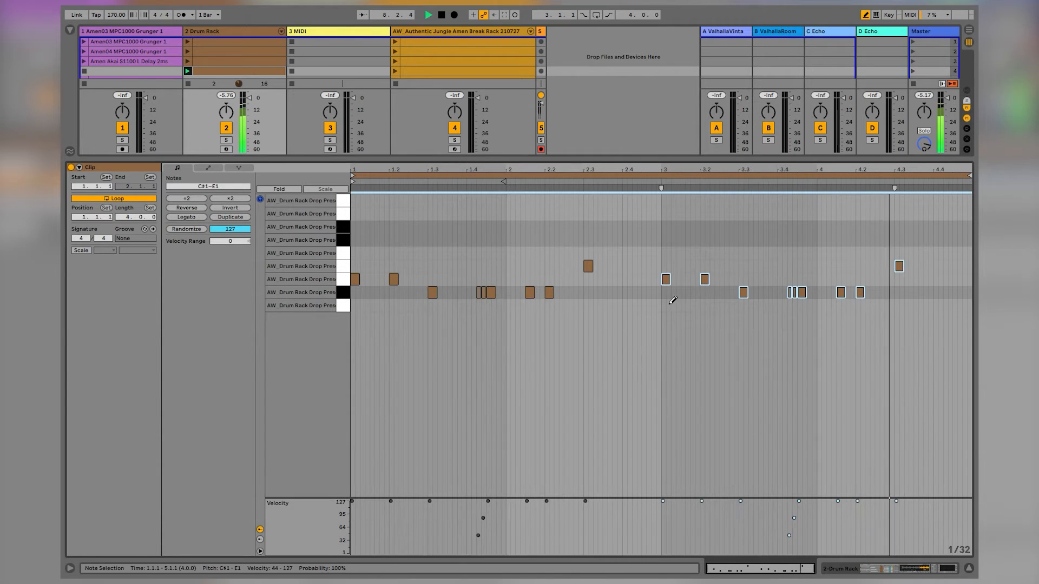
# Try the C#1 note at 3.3.1 on E1 and return it to C#1
pyautogui.click(745, 293)
pyautogui.press('Up')
pyautogui.press('Up')
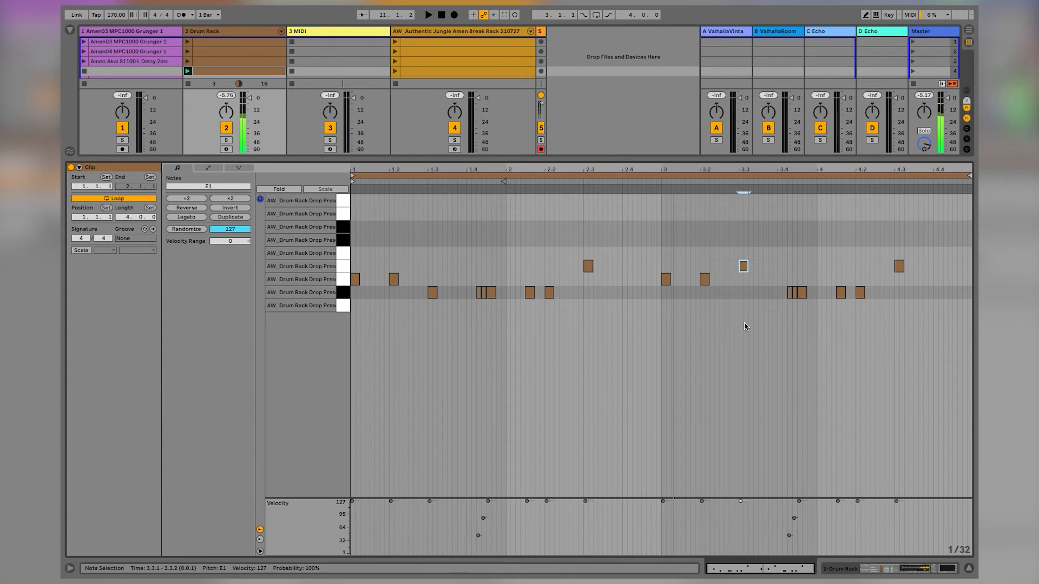
pyautogui.press('Down')
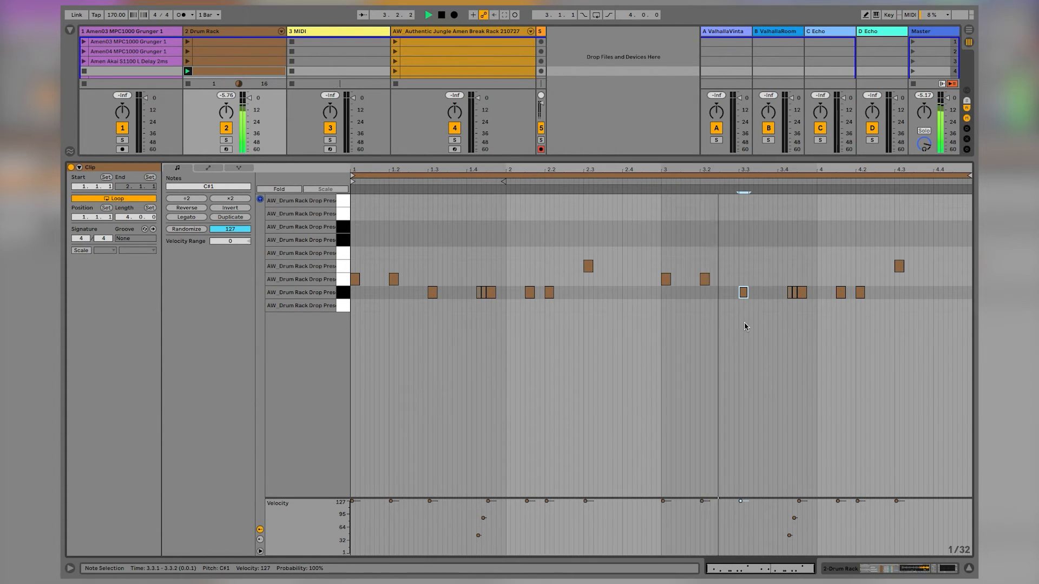
# Play the pattern and duplicate the C#1 note at 3.3.1 to 3.3.3 and 4.1.1
pyautogui.press('space')
pyautogui.hotkey('ctrl', 'd')
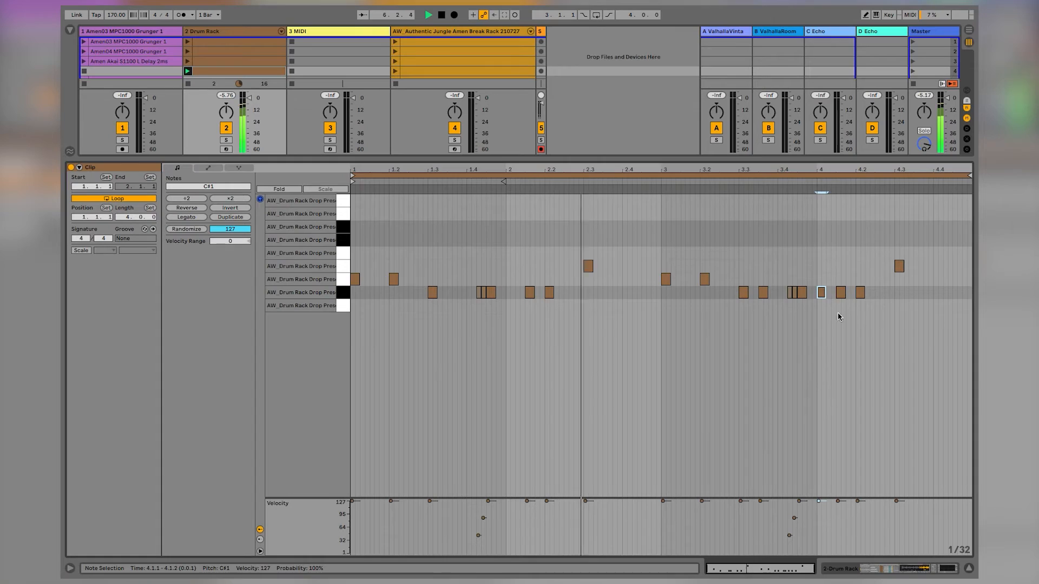
# Raise the C#1 note at 4.1.3 to A1, and add an A1 note at 4.2.3 and F1 notes at 4.4.1 and 4.4.2
pyautogui.click(841, 280)
pyautogui.press('Up')
pyautogui.press('Up')
pyautogui.press('Up')
pyautogui.press('Up')
pyautogui.press('Up')
pyautogui.press('space')
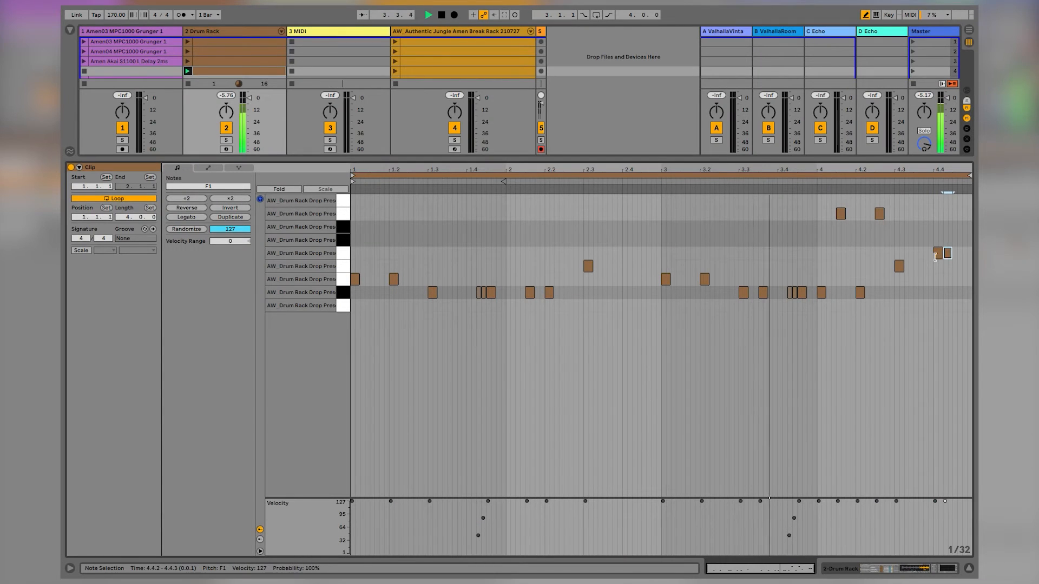
# Try duplicating the repeated F1 note toward the end of bar 4 and undo the copies
pyautogui.hotkey('ctrl', 'd')
pyautogui.hotkey('ctrl', 'd')
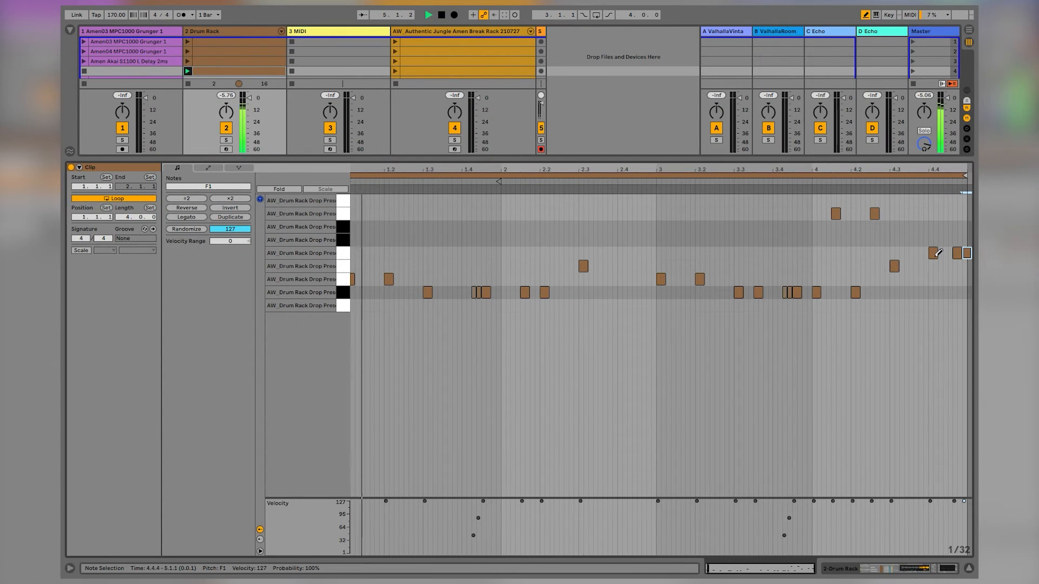
pyautogui.scroll(3, 935, 256)
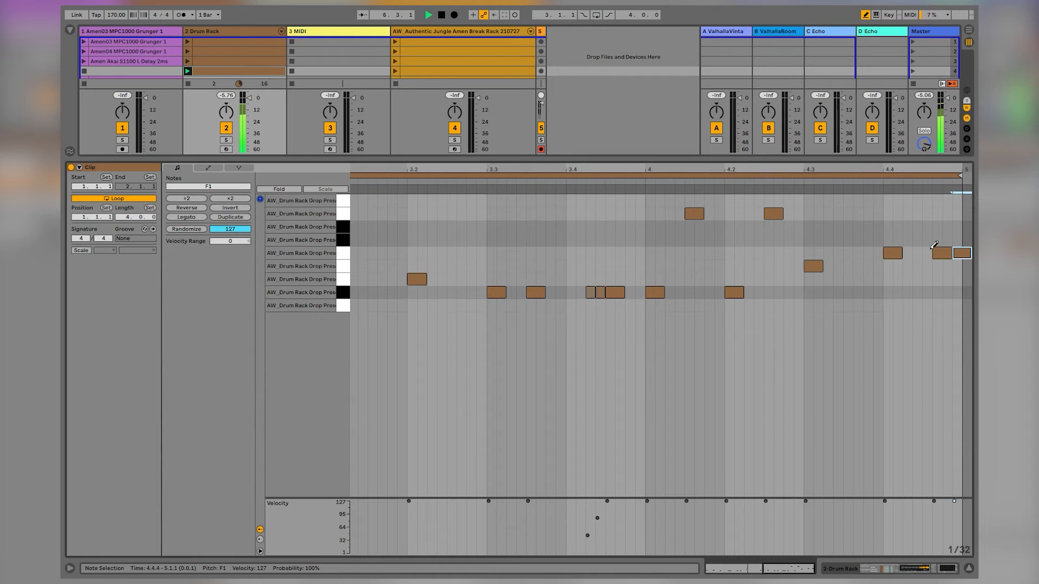
pyautogui.hotkey('ctrl', 'z')
pyautogui.hotkey('ctrl', 'z')
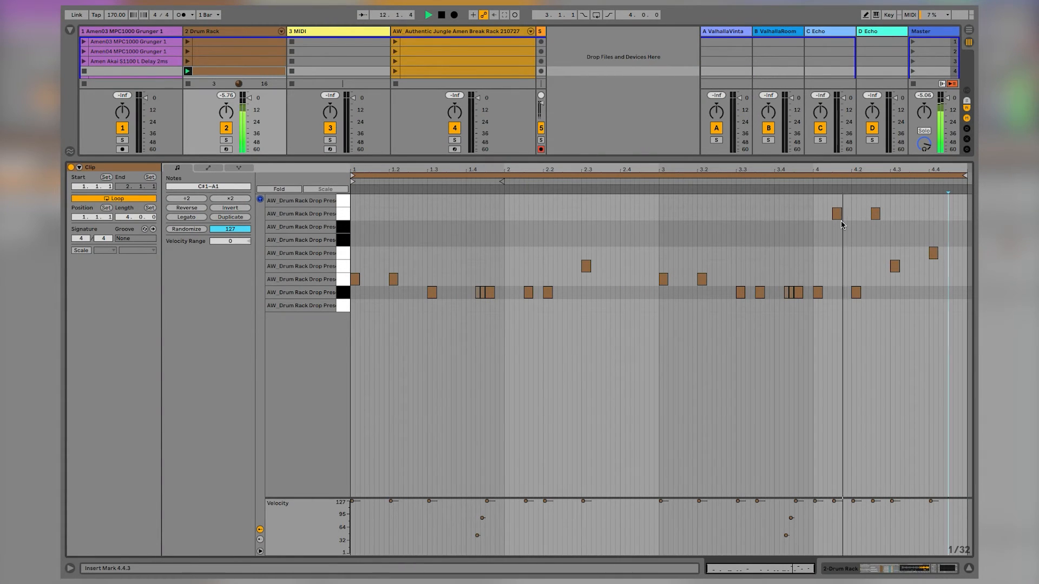
# Move the A1 notes at 4.1.3 and 4.2.3 down to C#1 and duplicate the second one to 4.2.4
pyautogui.moveTo(838, 215); pyautogui.dragTo(836, 297)
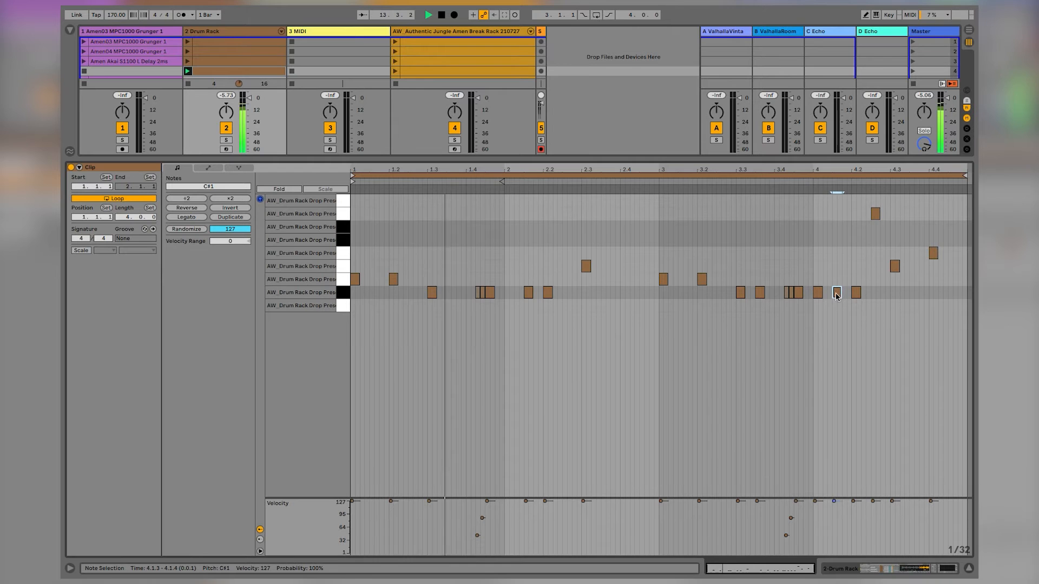
pyautogui.moveTo(876, 214); pyautogui.dragTo(875, 296)
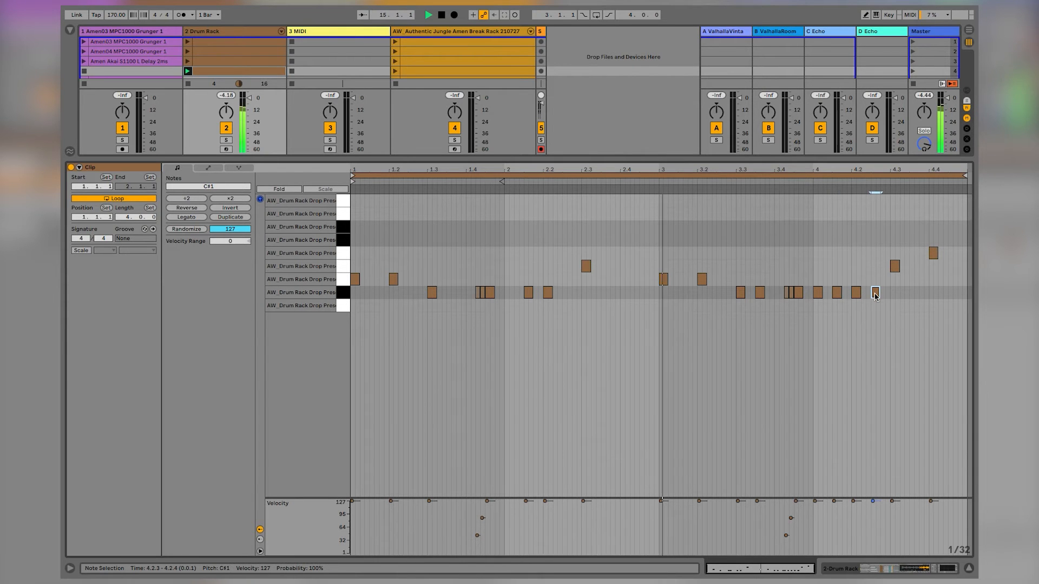
pyautogui.hotkey('ctrl', 'd')
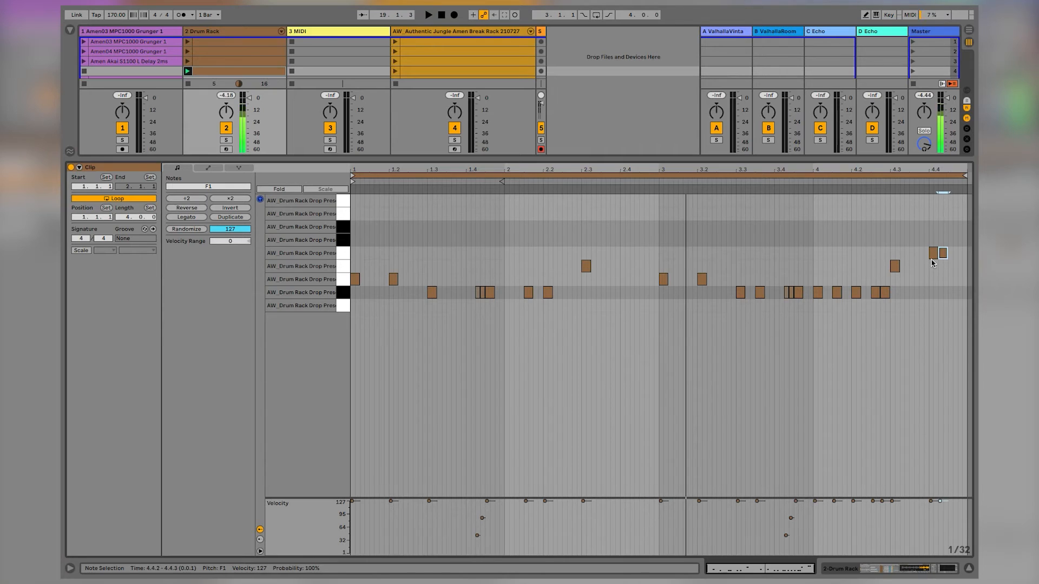
# Delete the F1 note at 4.4.2 and the C#1 notes at 3.3.3, 4.1.1, 4.2.1, 4.2.3 and 4.2.4
pyautogui.press('space')
pyautogui.press('Left')
pyautogui.press('Delete')
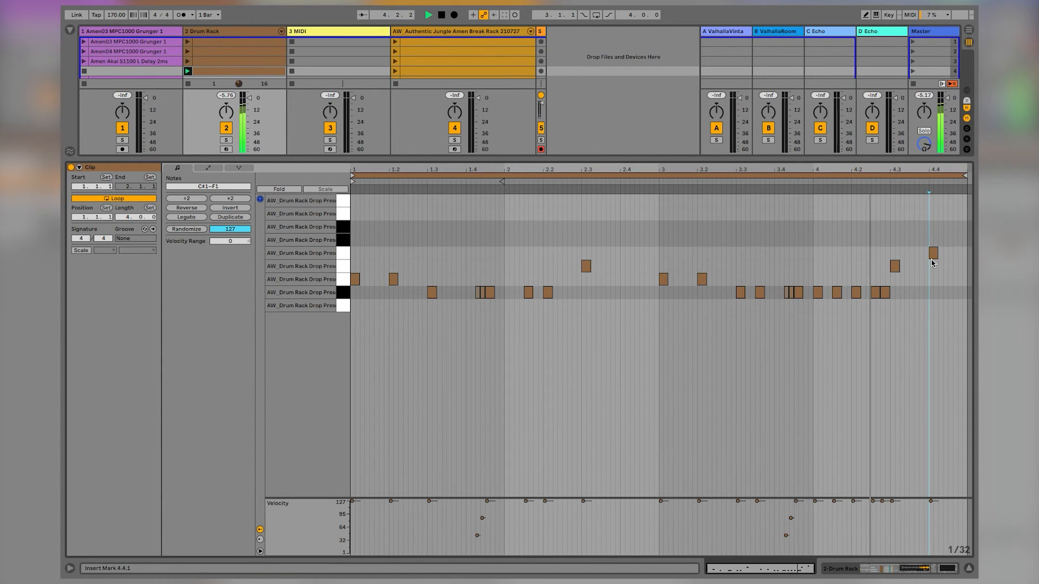
pyautogui.doubleClick(817, 293)
pyautogui.doubleClick(856, 293)
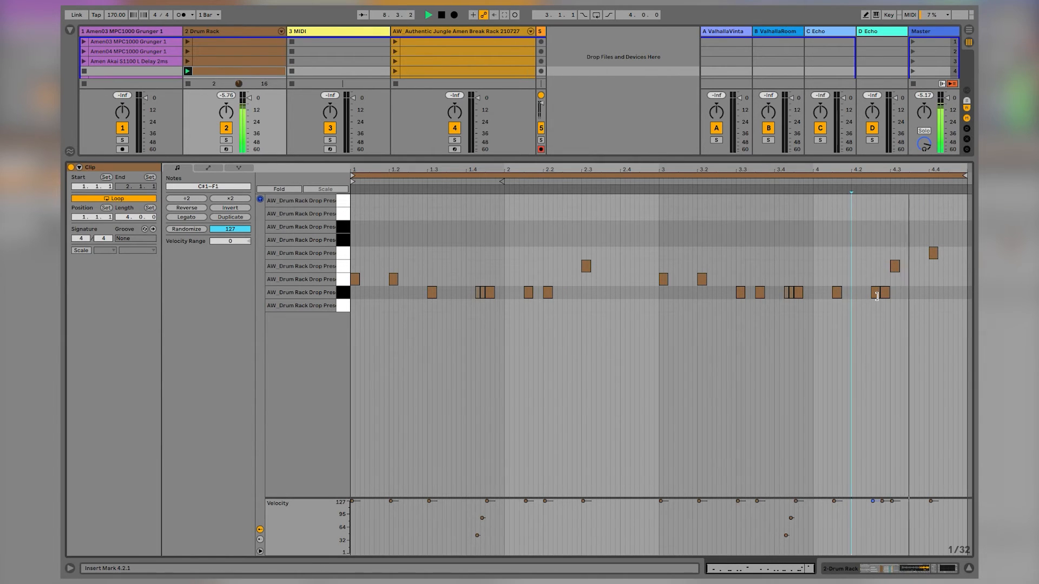
pyautogui.doubleClick(885, 292)
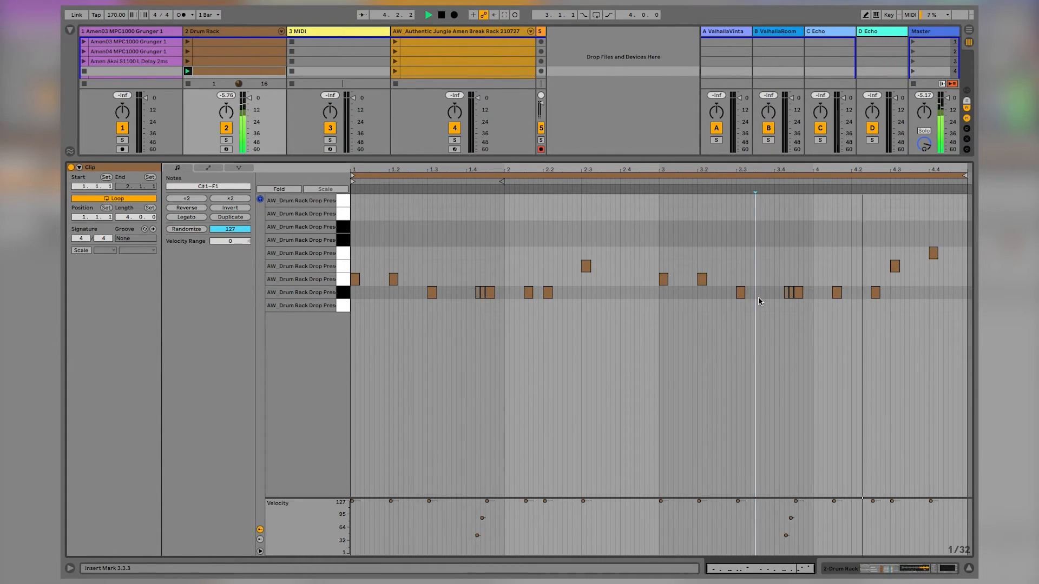
pyautogui.doubleClick(875, 292)
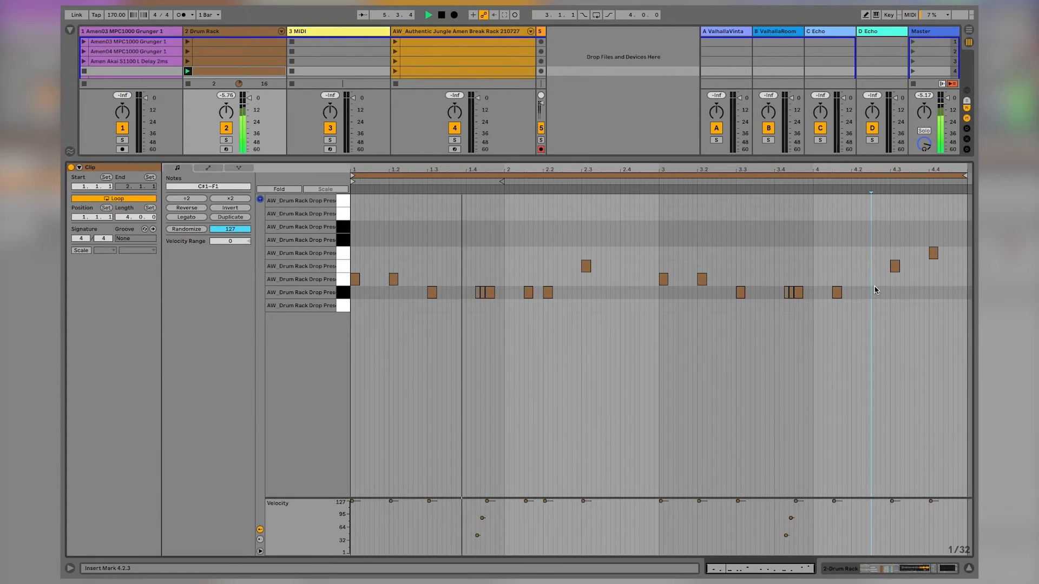
# Show the Drum Rack device and copy the G#1 pad to C2 and the A1 pad to C#2
pyautogui.hotkey('shift', 'Tab')
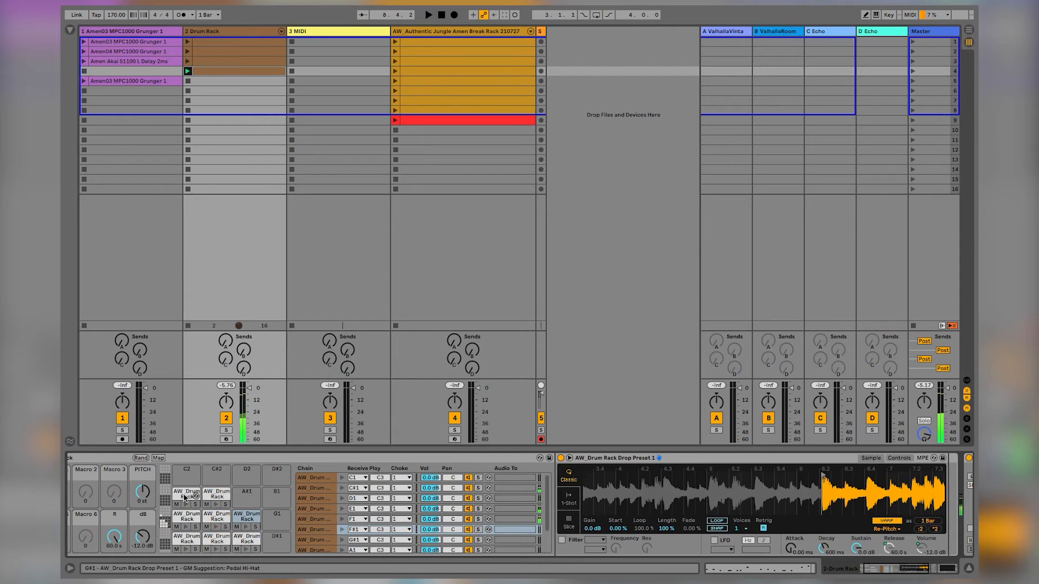
pyautogui.click(185, 479)
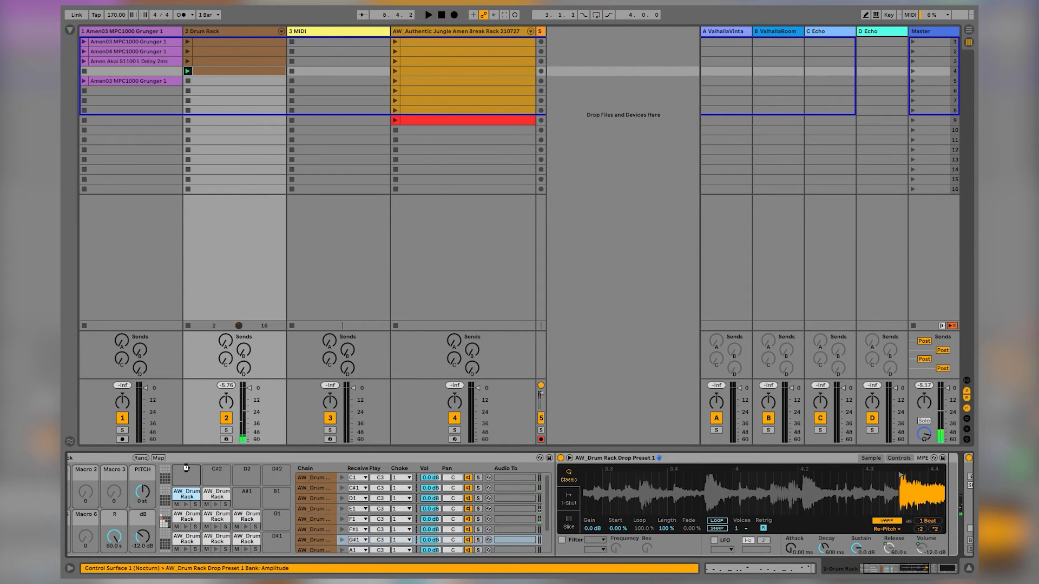
pyautogui.click(186, 469)
pyautogui.click(249, 497)
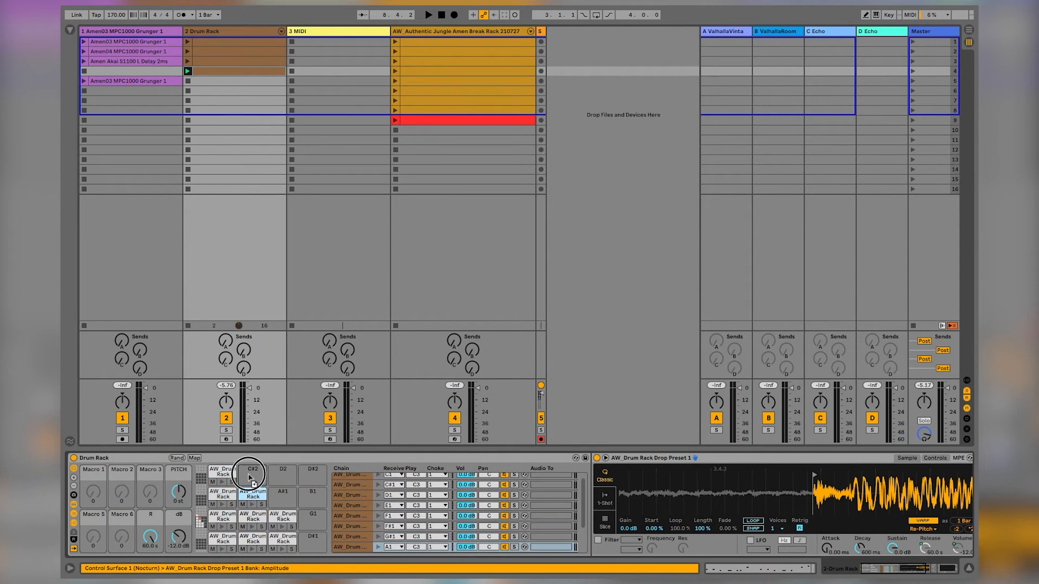
# Set the C2 pad's sample to Beats warp mode and double its warped length twice
pyautogui.click(217, 471)
pyautogui.hscroll(5, 891, 511)
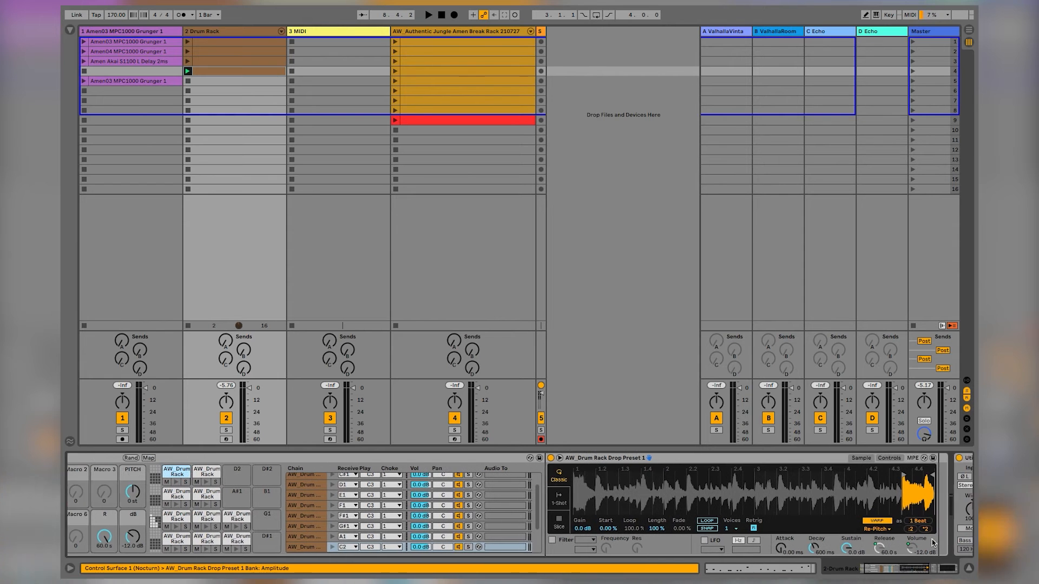
pyautogui.click(826, 529)
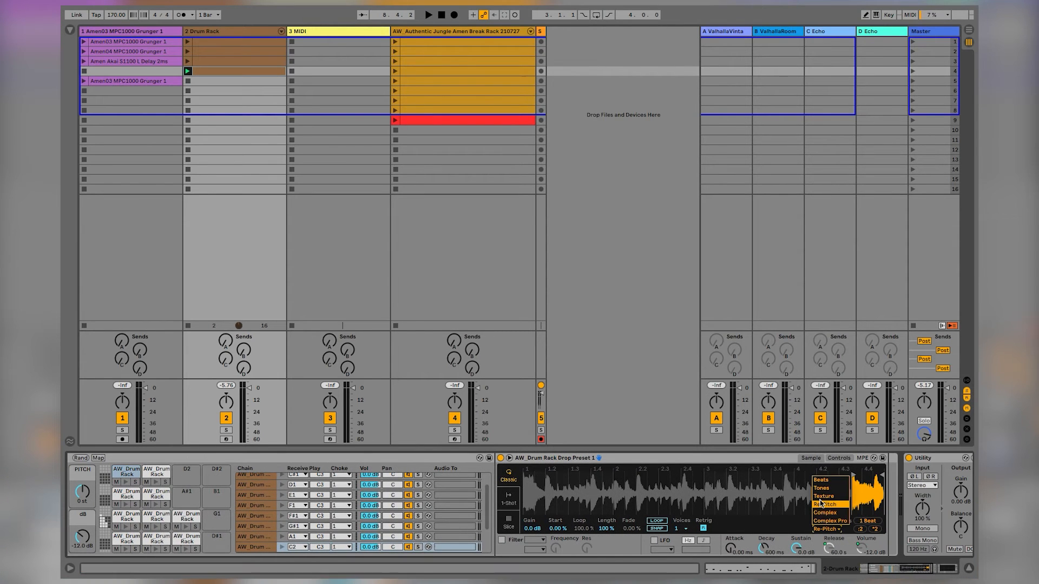
pyautogui.click(819, 480)
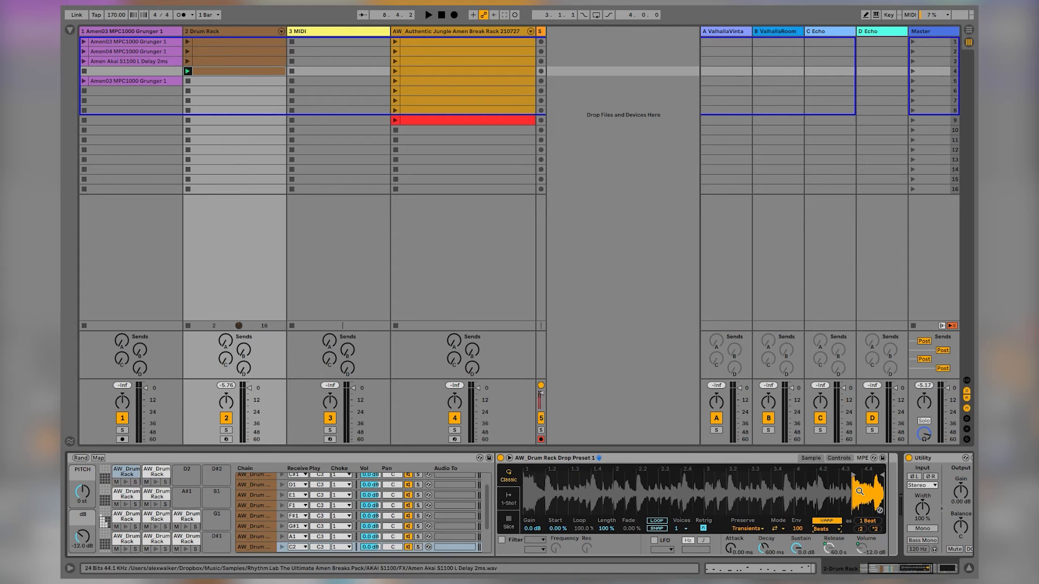
pyautogui.click(876, 529)
pyautogui.click(876, 529)
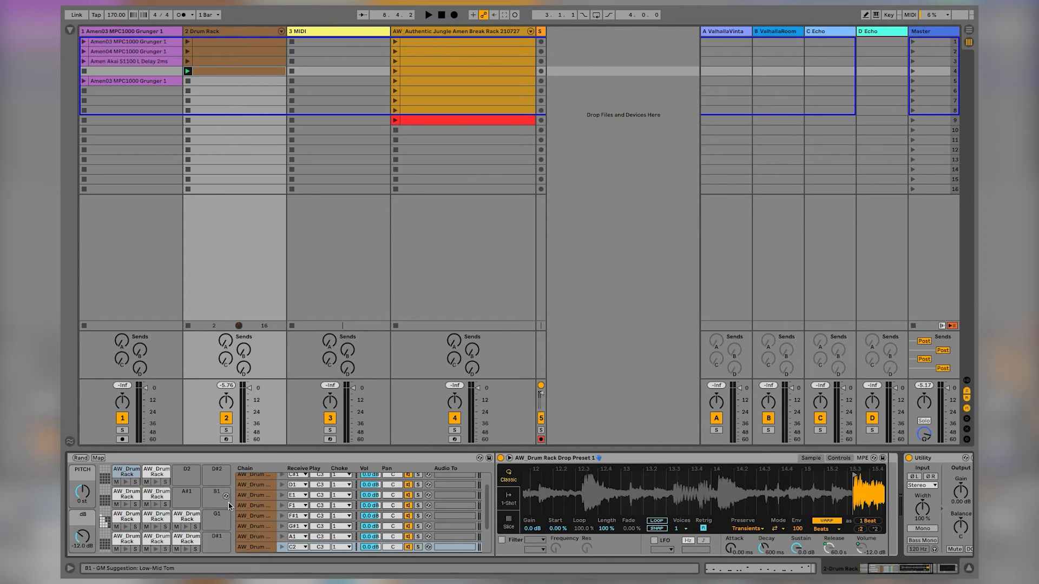
# Set the C#2 pad's sample to Beats warp mode, double its warped length twice and halve it once
pyautogui.scroll(4, 228, 506)
pyautogui.hscroll(-3, 229, 506)
pyautogui.scroll(-4, 216, 496)
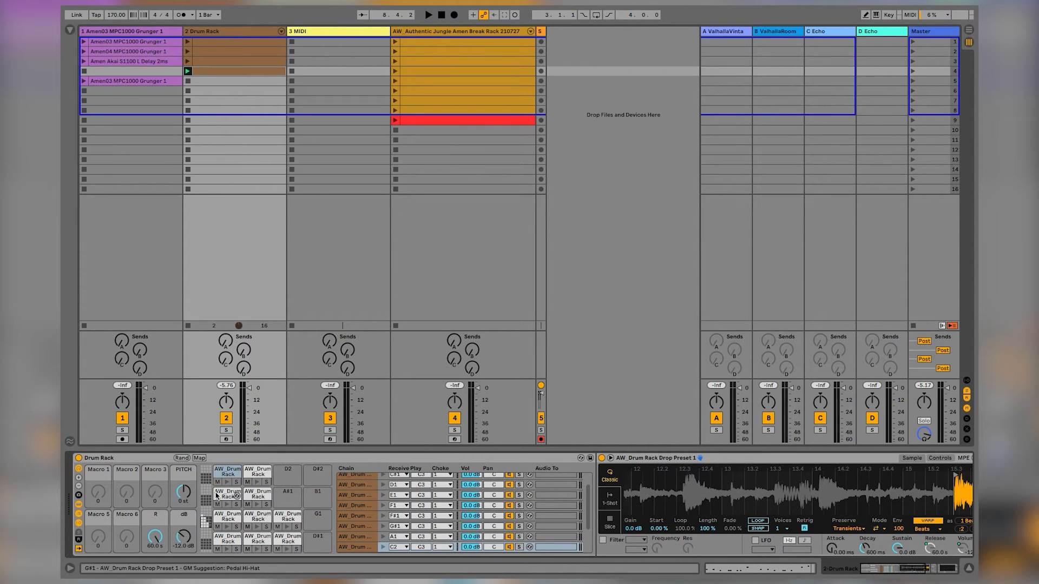
pyautogui.click(251, 476)
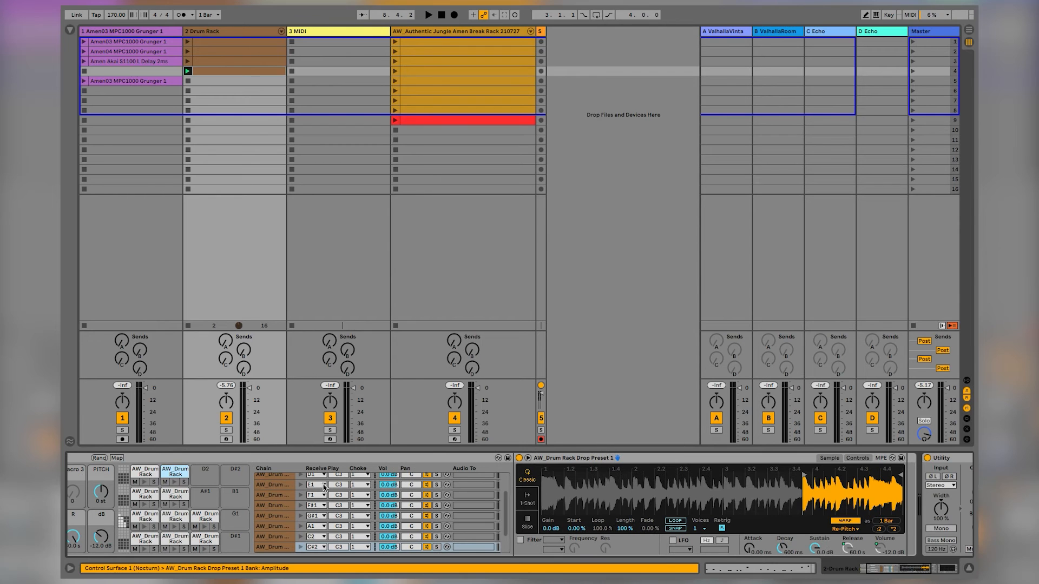
pyautogui.click(175, 483)
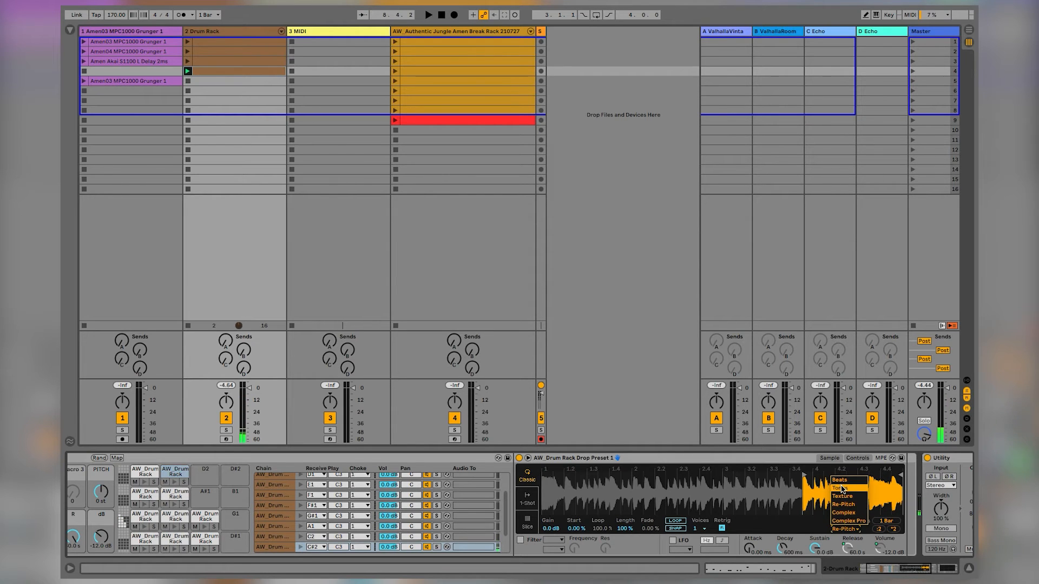
pyautogui.click(842, 482)
pyautogui.click(893, 530)
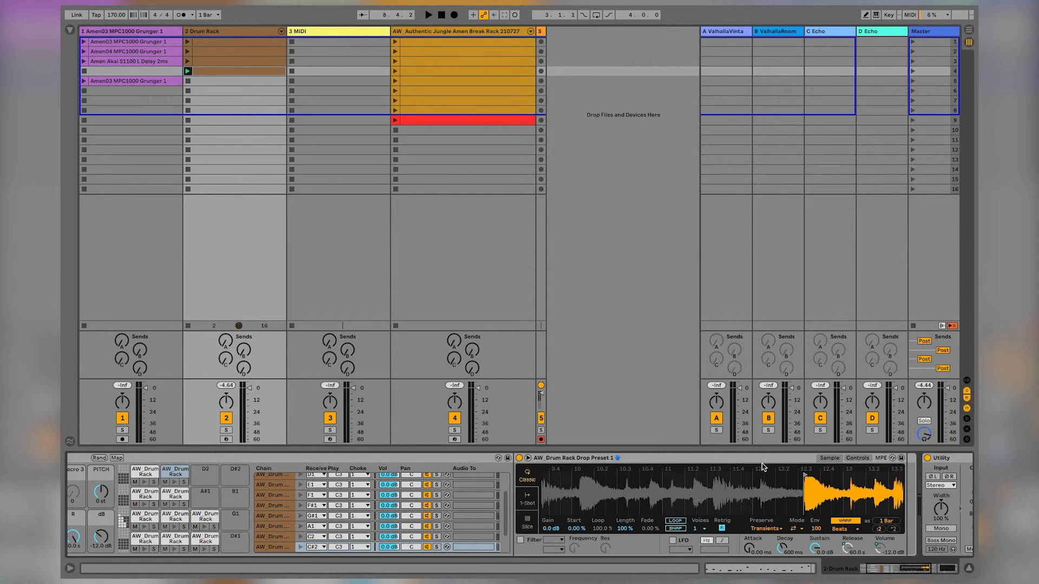
pyautogui.click(879, 530)
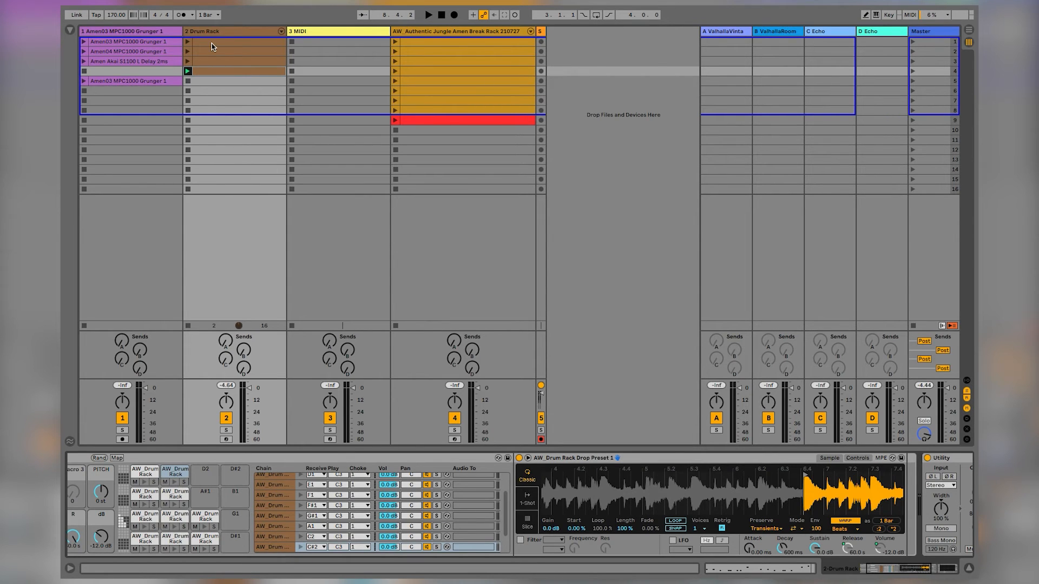
# Copy an existing two-bar clip into slot 5 of the Drum Rack track, launch it and open its notes
pyautogui.click(188, 80)
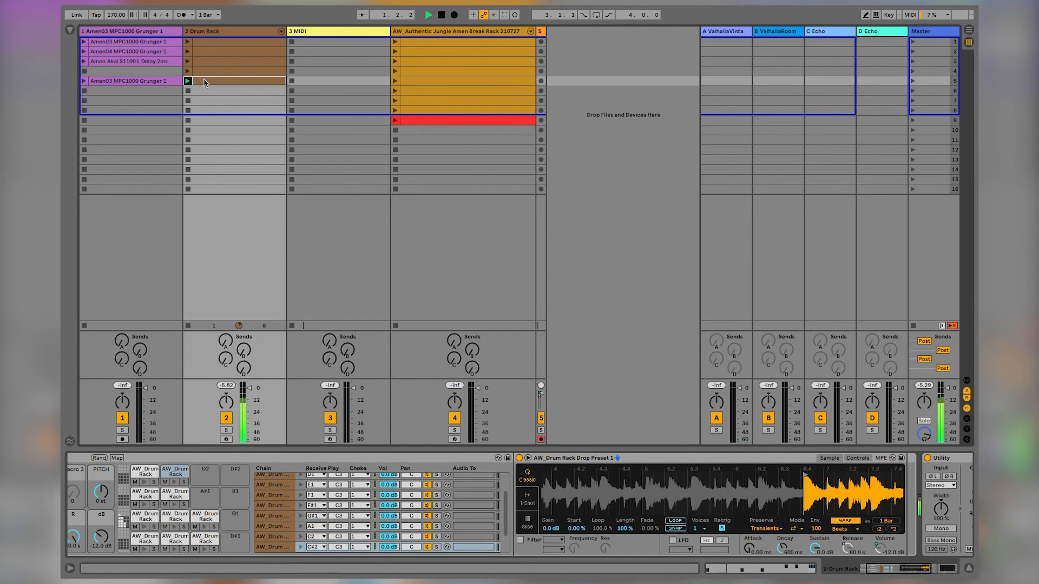
pyautogui.doubleClick(204, 82)
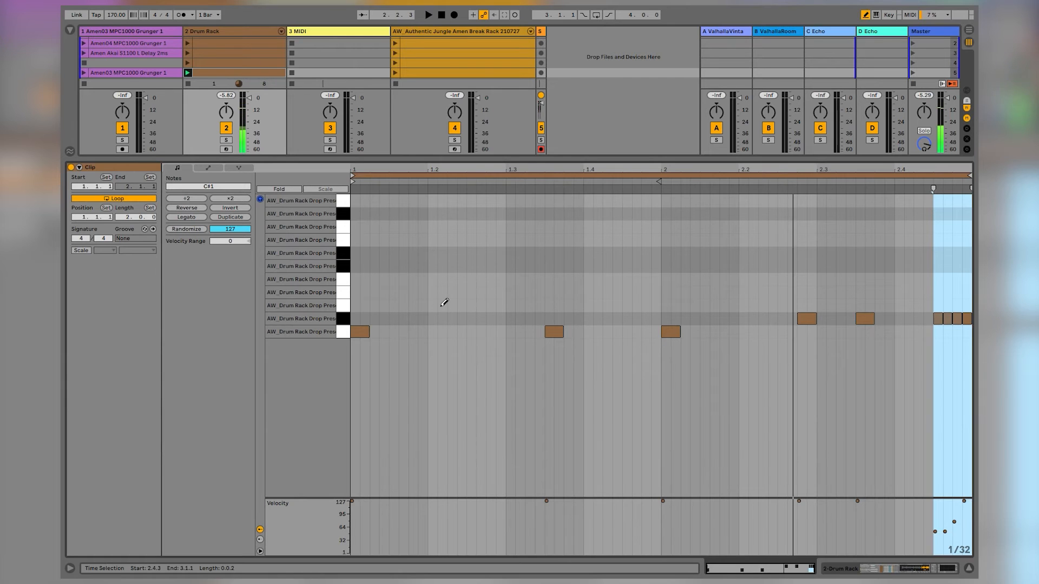
pyautogui.press('b')
pyautogui.click(552, 314)
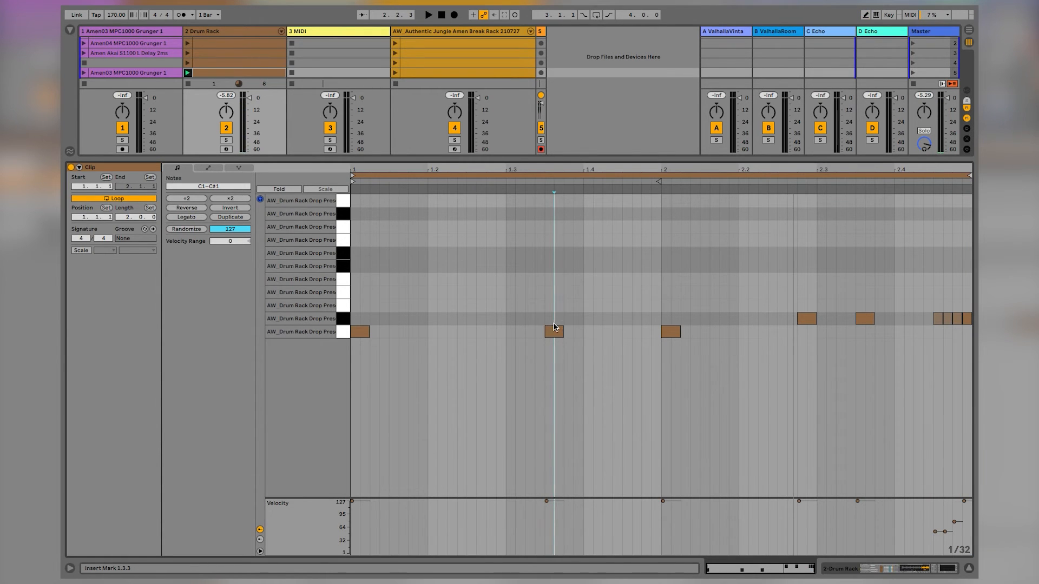
# Draw a C#1 sixteenth note at 1.2.1, duplicate it and move the copy to 1.2.4
pyautogui.click(437, 317)
pyautogui.press('space')
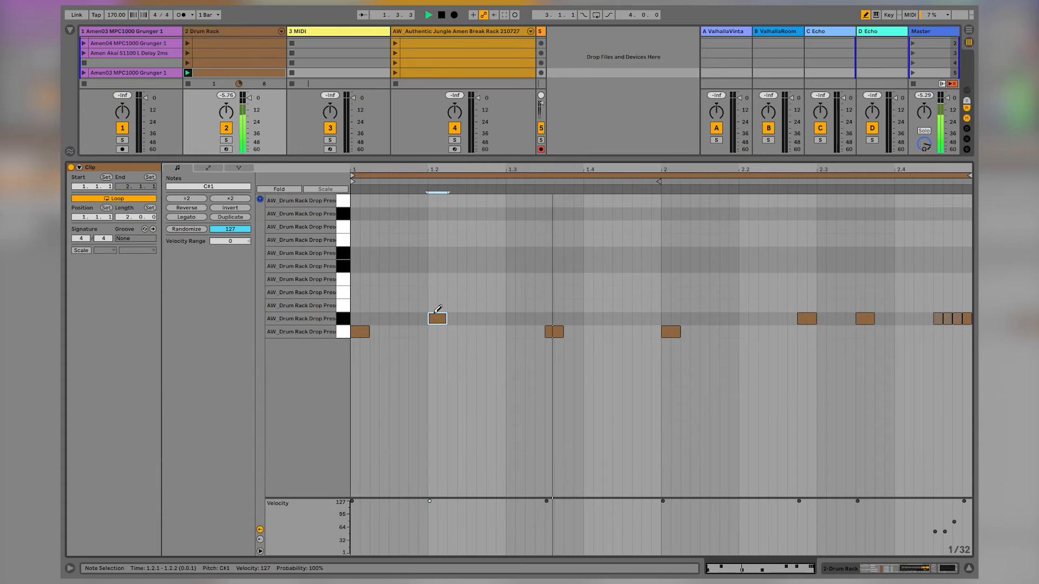
pyautogui.hotkey('ctrl', 'd')
pyautogui.press('Right')
pyautogui.press('space')
pyautogui.press('Right')
pyautogui.press('Right')
pyautogui.press('Right')
# Raise the copied note at 1.2.4 to A1, auditioning the pattern on the pads in between
pyautogui.press('space')
pyautogui.press('space')
pyautogui.press('Up')
pyautogui.press('space')
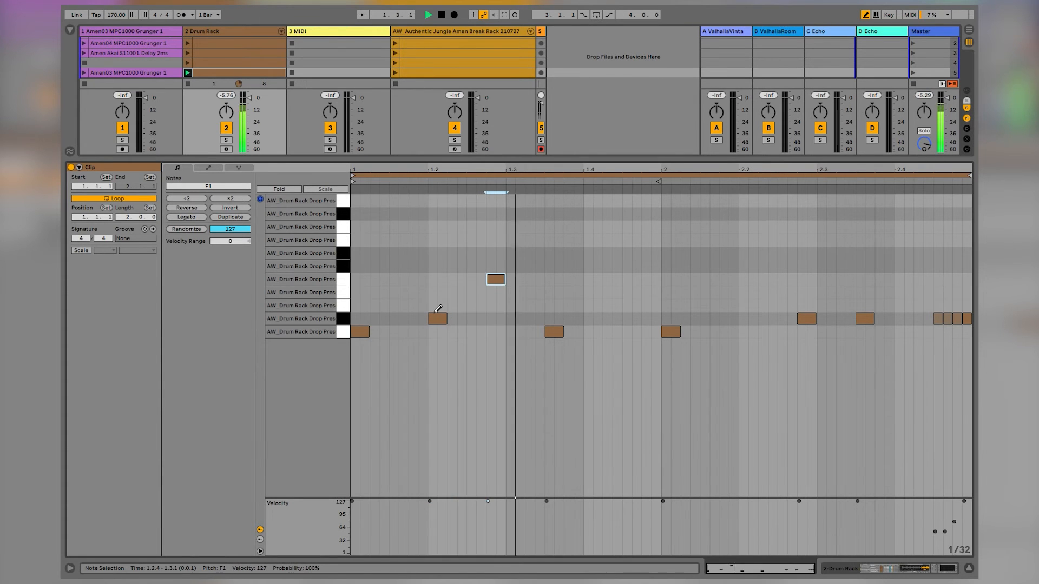
pyautogui.press('space')
pyautogui.press('space')
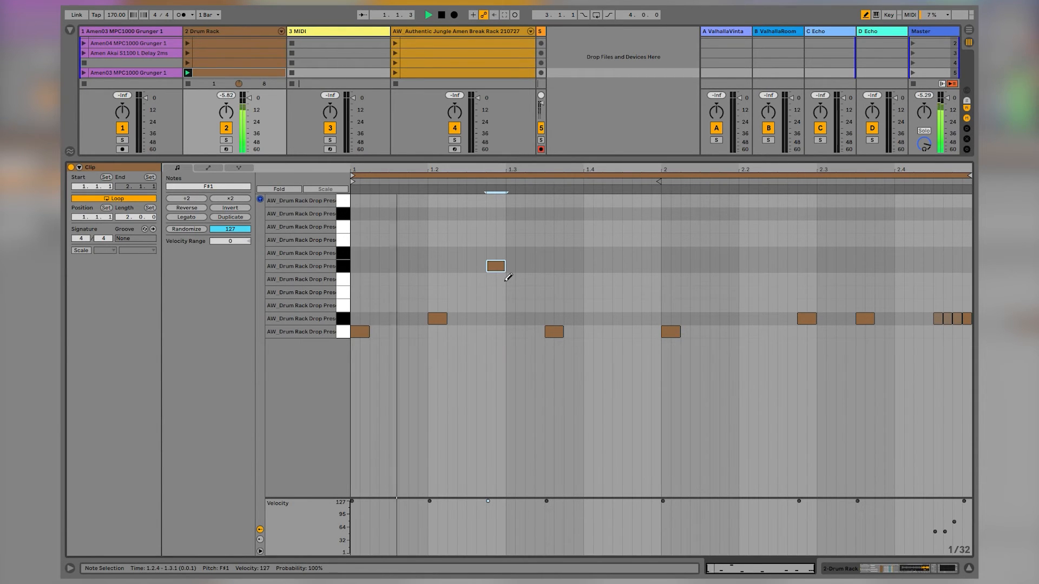
pyautogui.press('Up')
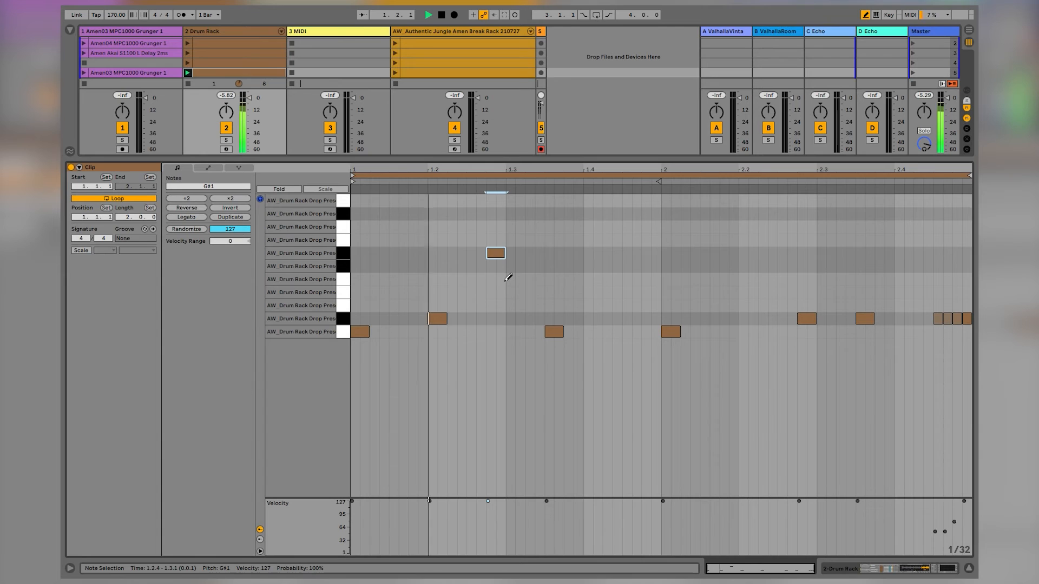
pyautogui.press('Up')
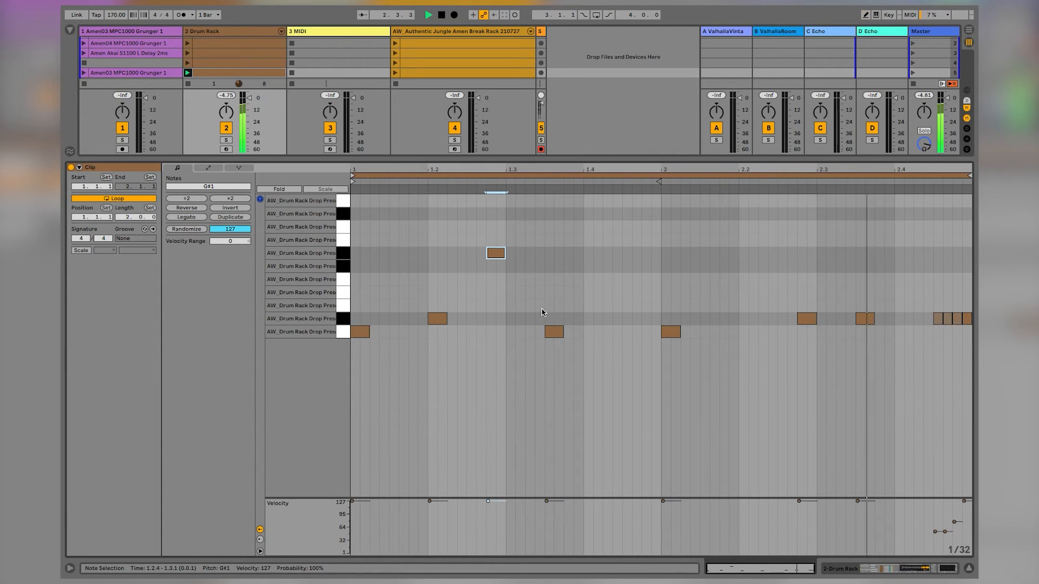
# Deactivate the C1 note at 1.3.3 and draw an A1 note at 1.3.3
pyautogui.click(550, 332)
pyautogui.press('0')
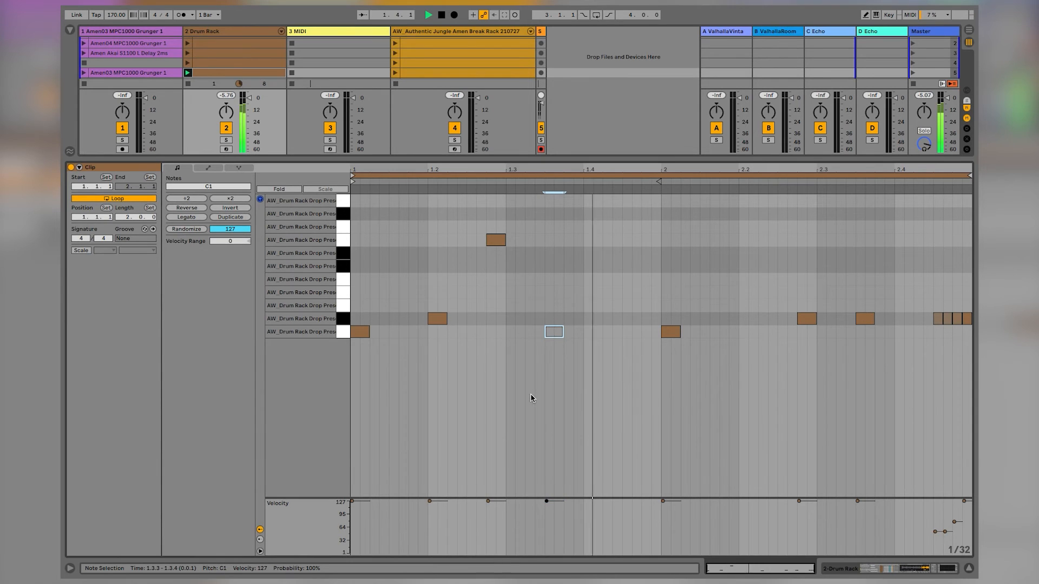
pyautogui.press('b')
pyautogui.click(573, 240)
pyautogui.press('Left')
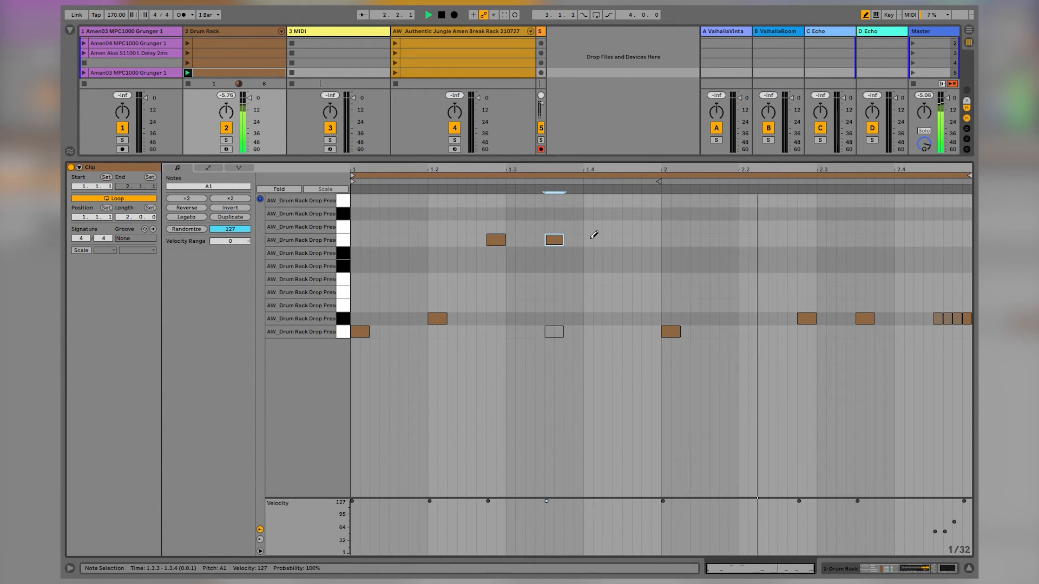
# Raise the C1 note at 2.1.1 to C#2
pyautogui.press('b')
pyautogui.click(665, 331)
pyautogui.hotkey('shift', 'Up')
pyautogui.press('Down')
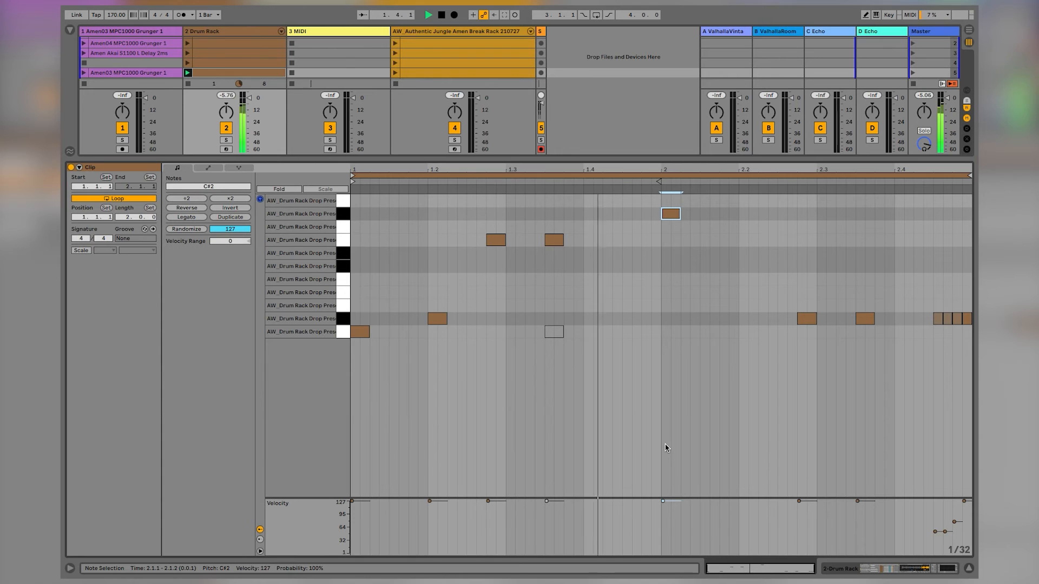
# Raise the C#1 note at 2.2.4 to C2 and move it earlier to 2.2.3
pyautogui.click(807, 319)
pyautogui.hotkey('shift', 'Up')
pyautogui.press('Down')
pyautogui.press('Down')
pyautogui.press('Left')
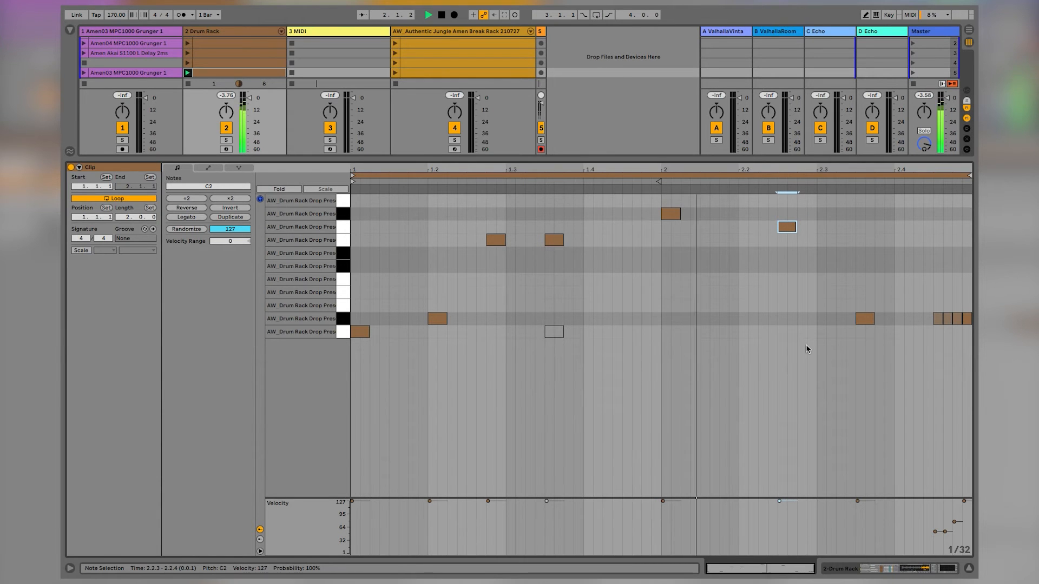
# Deactivate the C#1 note at 2.3.3
pyautogui.click(864, 319)
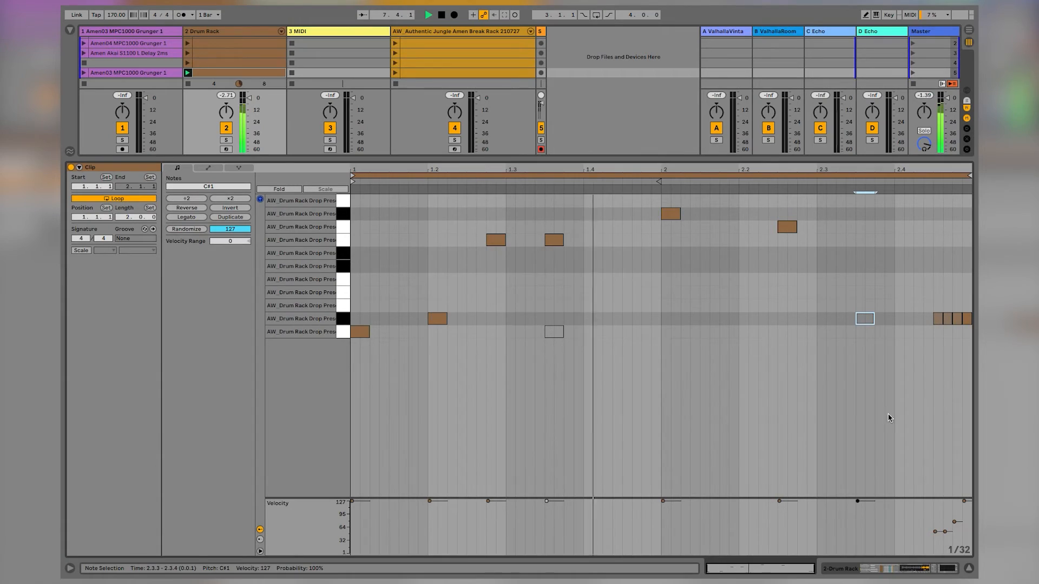
# Copy the drum rack's E2 pad to F2 and move the copy's sample start back to about 4.2
pyautogui.hotkey('shift', 'Tab')
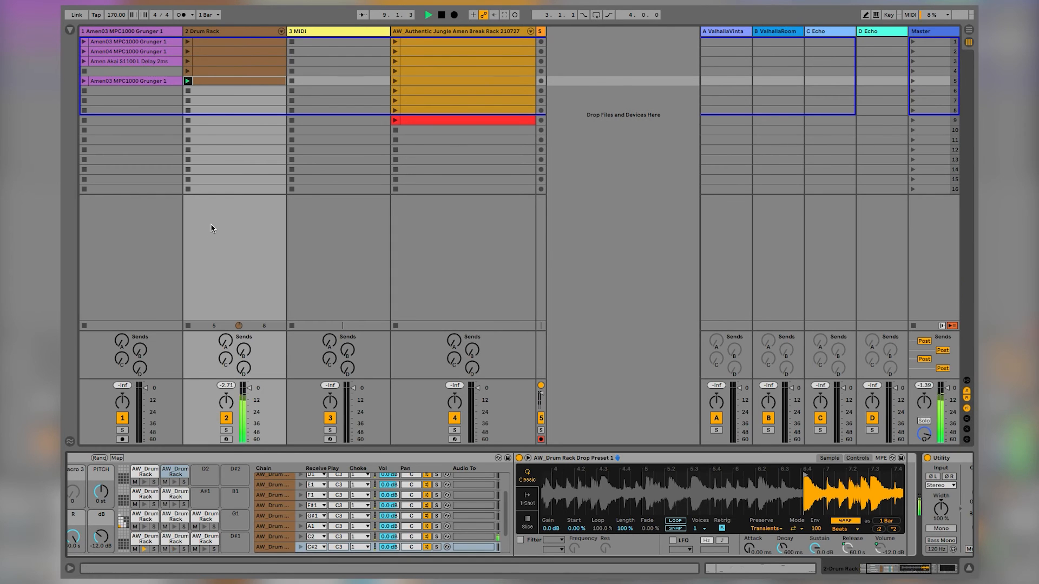
pyautogui.hscroll(-3, 163, 519)
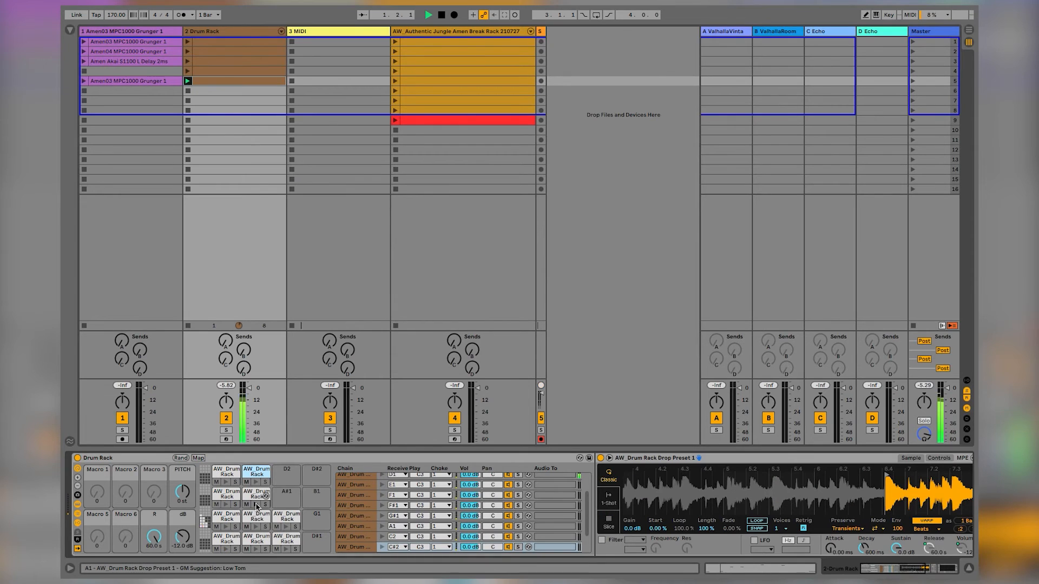
pyautogui.click(257, 501)
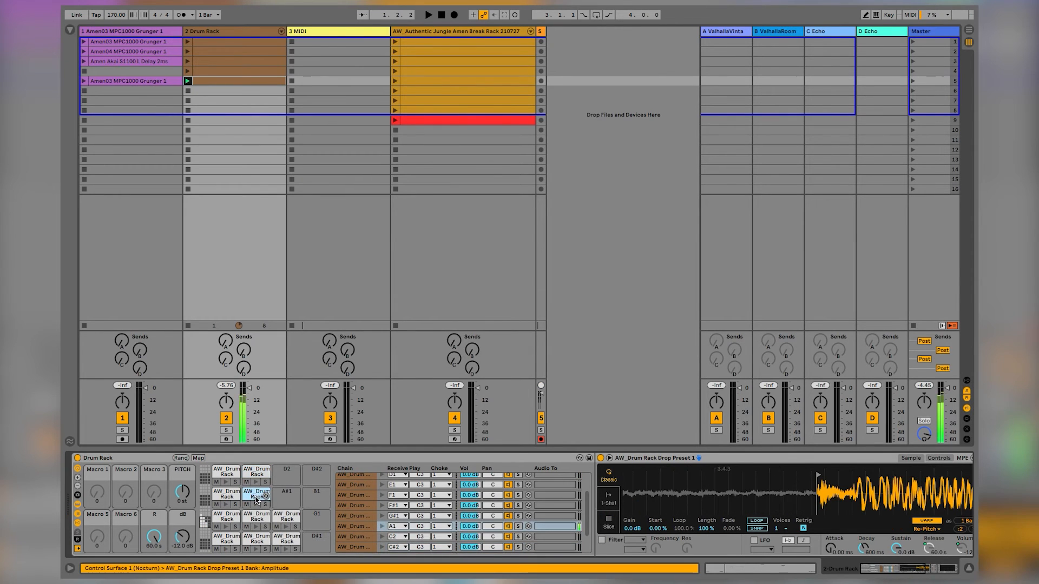
pyautogui.click(204, 519)
pyautogui.click(225, 551)
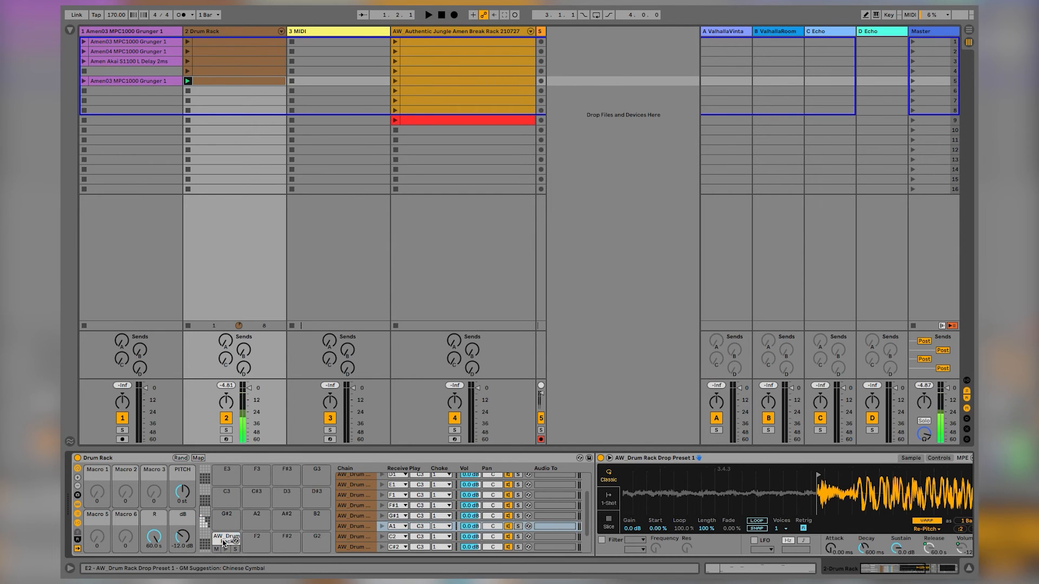
pyautogui.click(223, 543)
pyautogui.moveTo(258, 540); pyautogui.dragTo(255, 538)
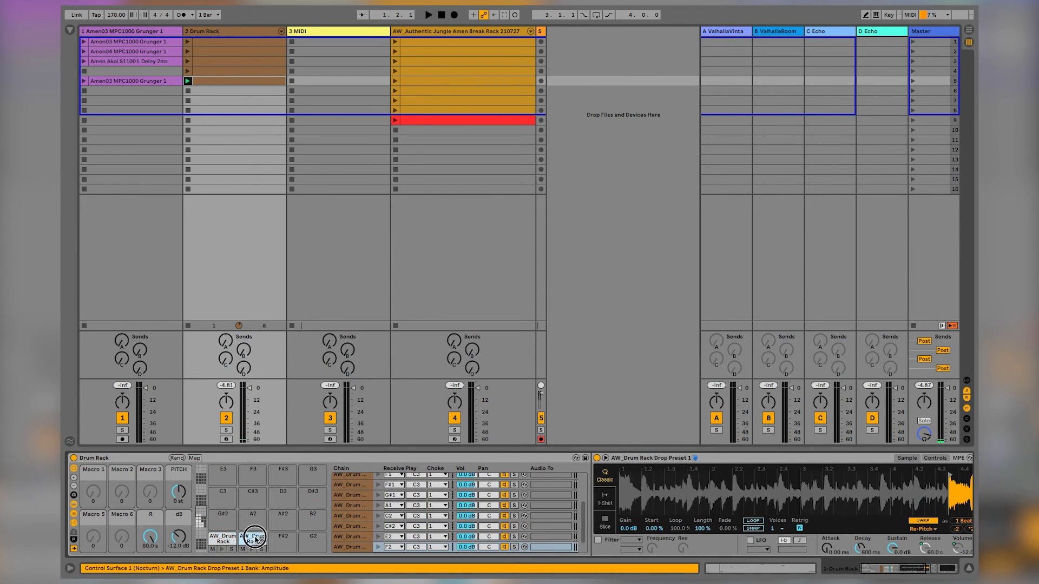
pyautogui.hscroll(4, 928, 501)
pyautogui.moveTo(832, 475); pyautogui.dragTo(797, 477)
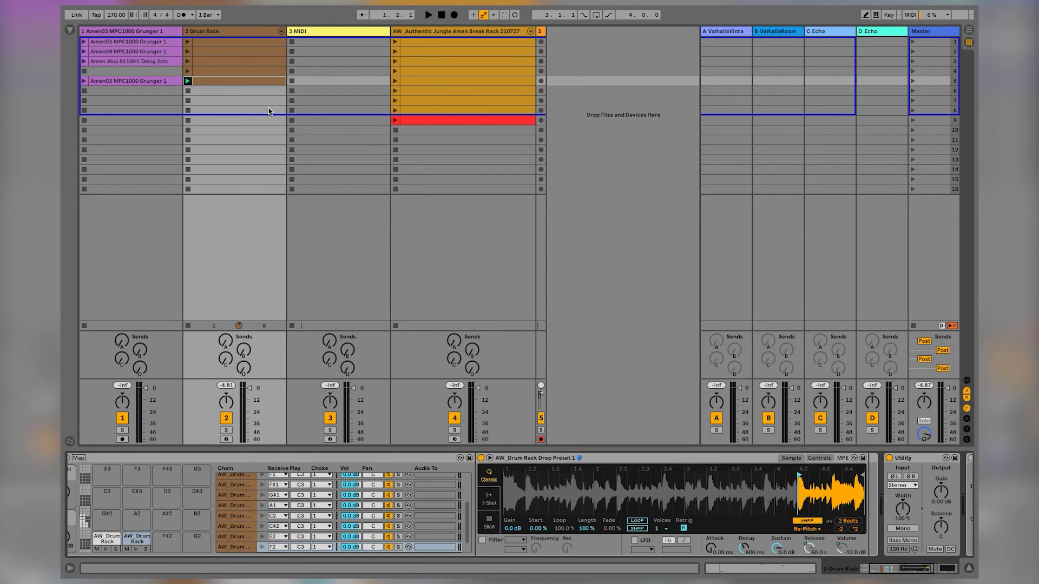
# Duplicate the drum rack clip from scene 5 into scene 6, launch the copy and raise its A1 note at 1.3.3 to F2
pyautogui.click(246, 80)
pyautogui.moveTo(260, 77); pyautogui.dragTo(183, 91)
pyautogui.click(187, 90)
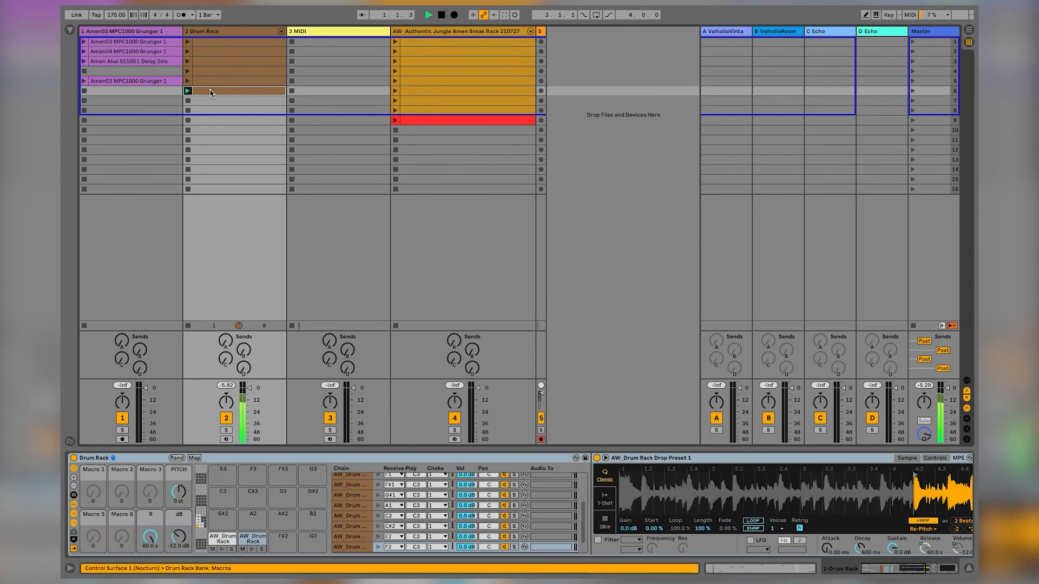
pyautogui.click(211, 91)
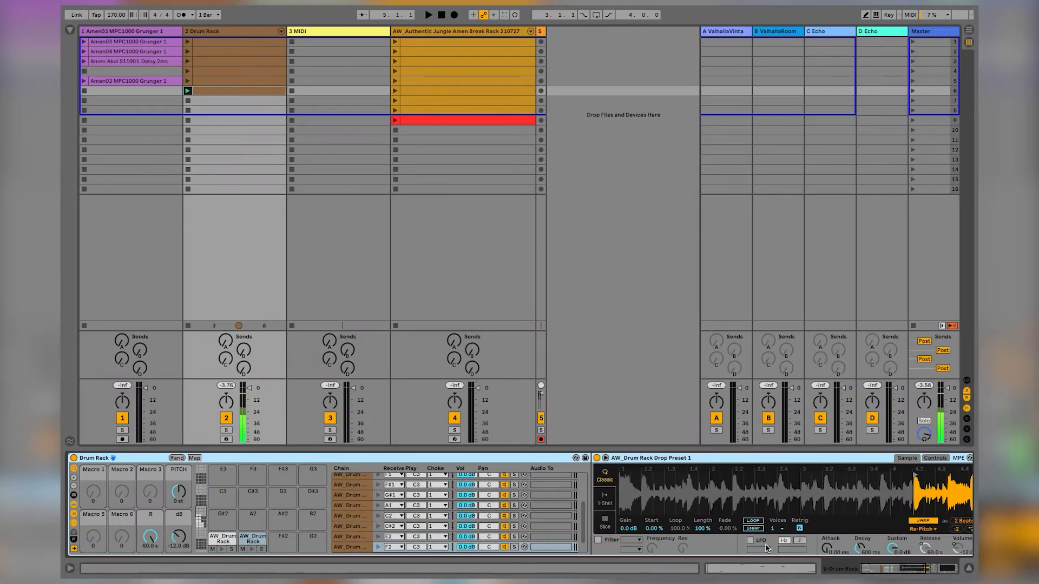
# Align the F2 pad's sample start with the hit just after 4.2 and set its warp mode to Beats
pyautogui.moveTo(773, 475); pyautogui.dragTo(744, 484)
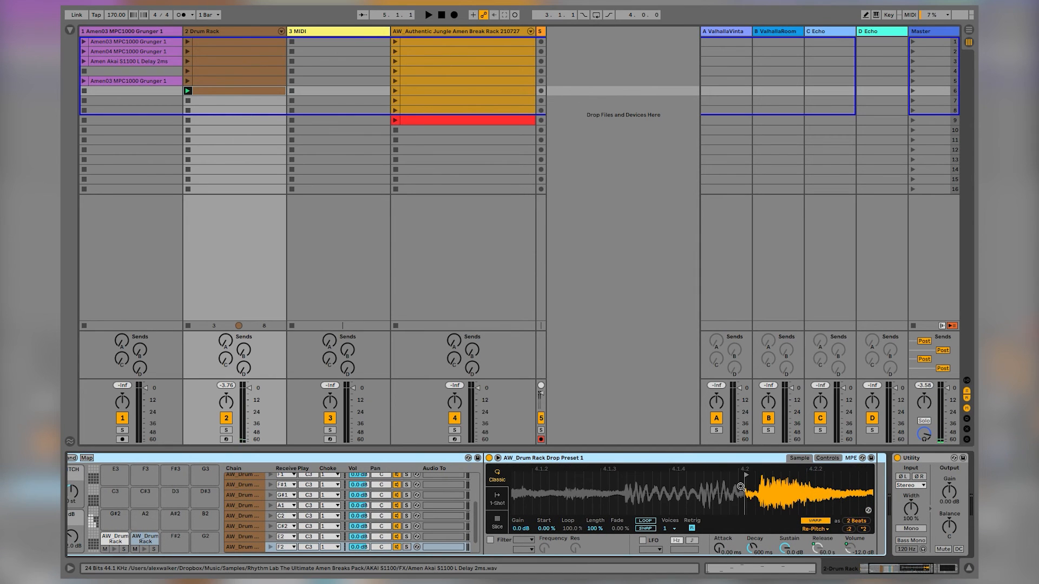
pyautogui.press('space')
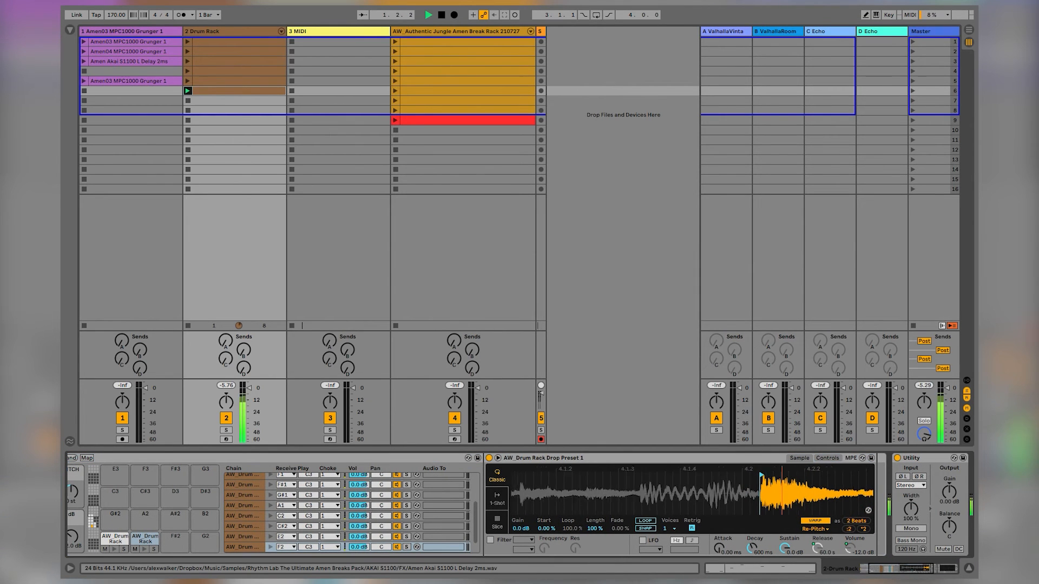
pyautogui.press('-')
pyautogui.click(814, 530)
pyautogui.click(810, 480)
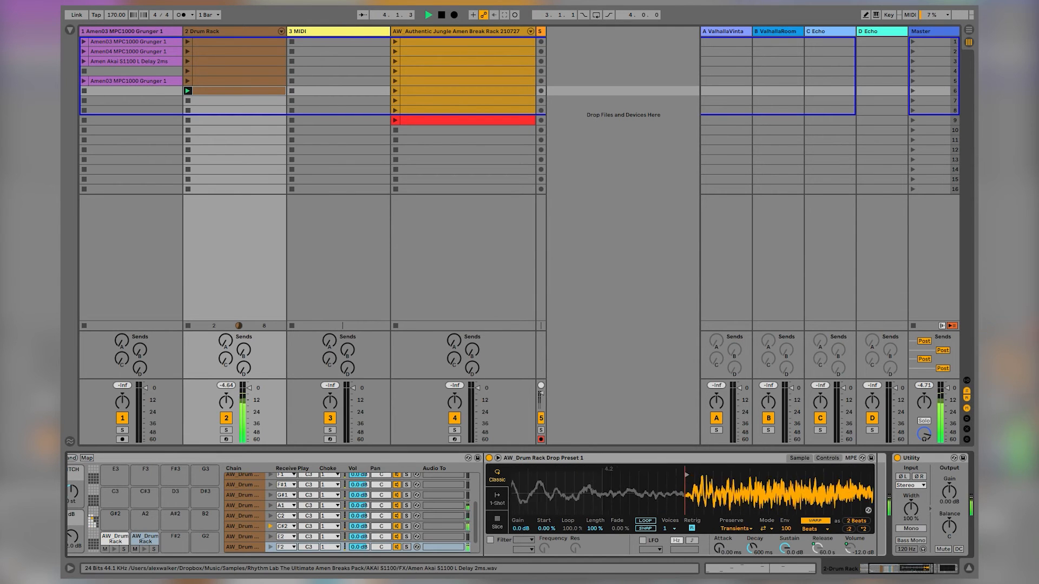
# Move the F2 pad's sample start back to the hit just after 3.4.3
pyautogui.press('-')
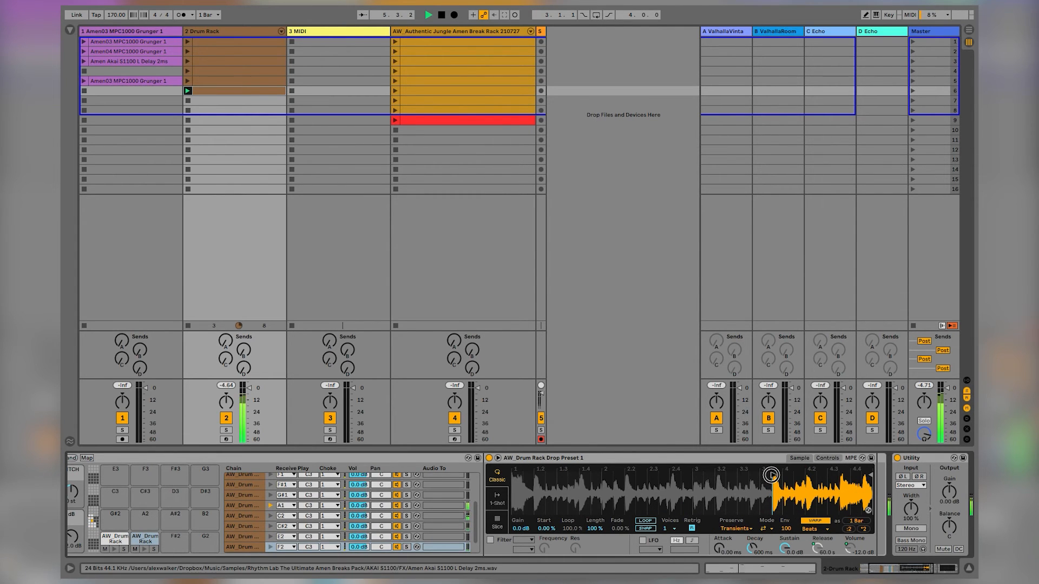
pyautogui.press('+')
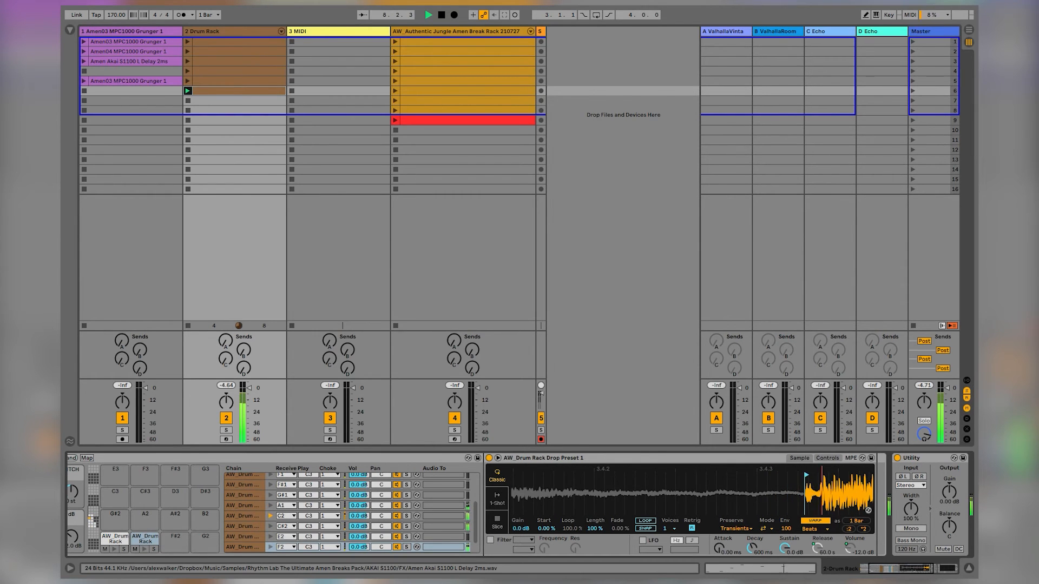
pyautogui.press('-')
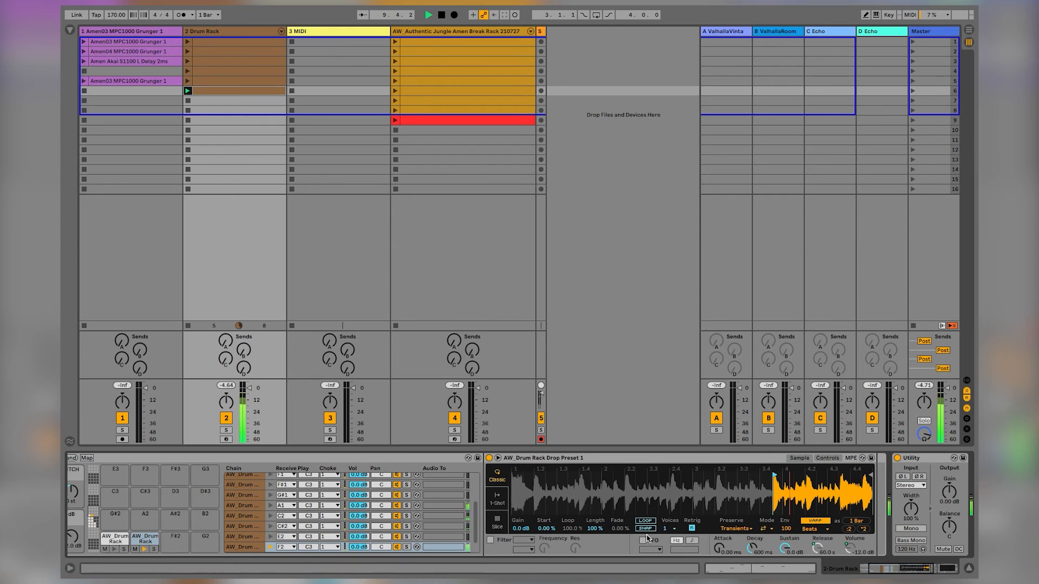
# Replace the C#1 roll with four sixteenth F2 notes filling beat 2.4, and duplicate the pattern to four bars
pyautogui.doubleClick(198, 91)
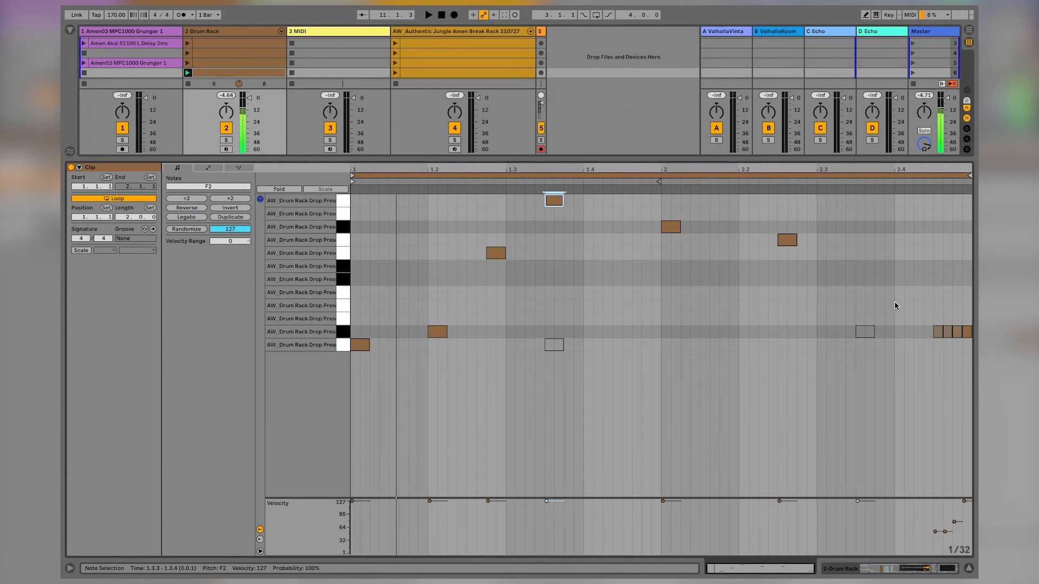
pyautogui.press('b')
pyautogui.click(900, 240)
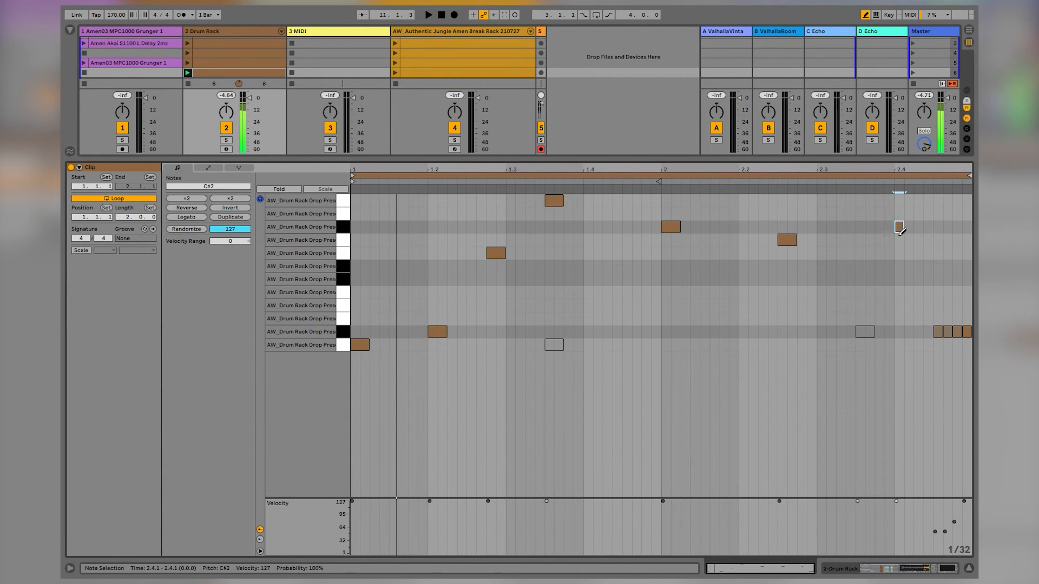
pyautogui.hotkey('ctrl', 'd')
pyautogui.hotkey('ctrl', 'd')
pyautogui.hotkey('ctrl', 'd')
pyautogui.click(940, 331)
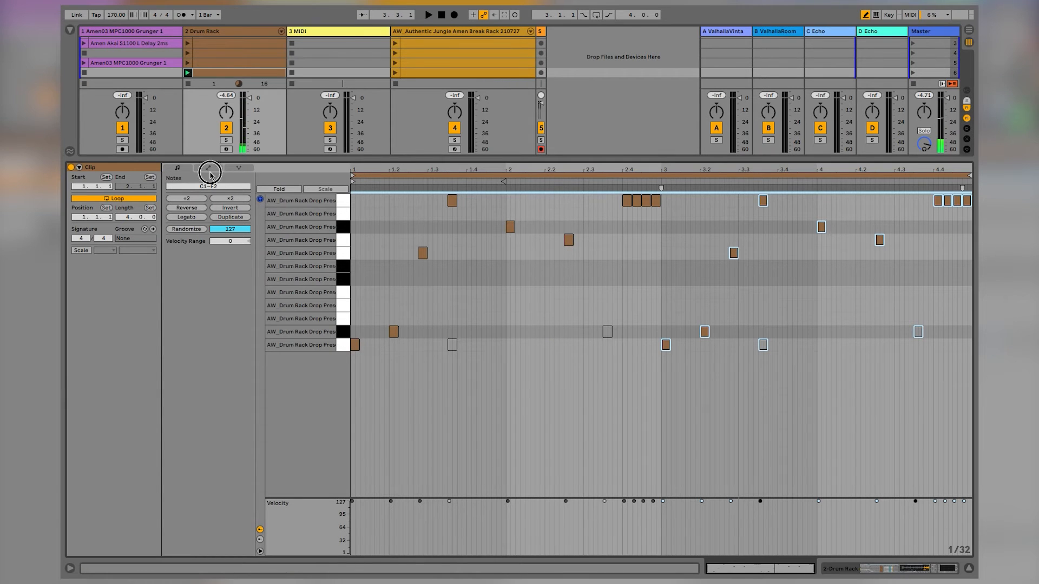
# Show the clip's MIDI Ctrl Pitch Bend envelope for editing
pyautogui.click(206, 170)
pyautogui.click(198, 188)
pyautogui.click(200, 189)
pyautogui.click(193, 188)
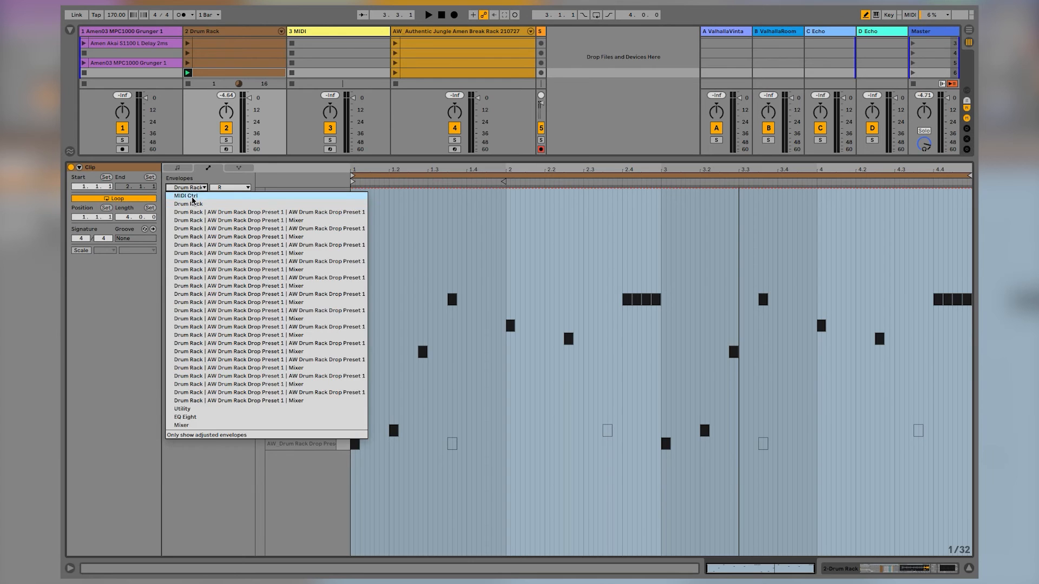
pyautogui.click(189, 195)
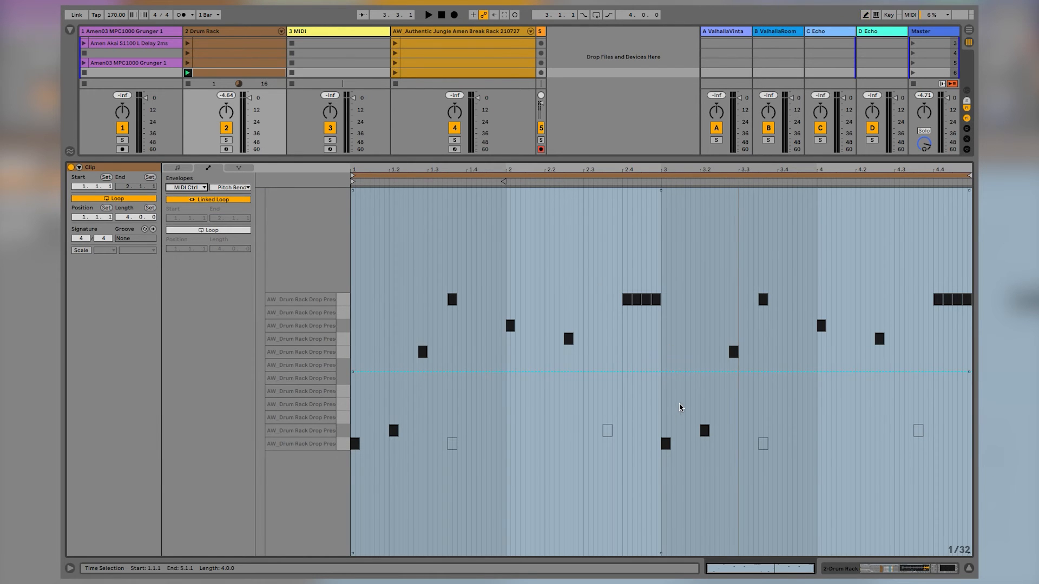
# Draw a pitch bend ramp falling from 0 at 2.4 to the minimum at bar 3, and one rising from the minimum at 4.4 to 0
pyautogui.click(622, 372)
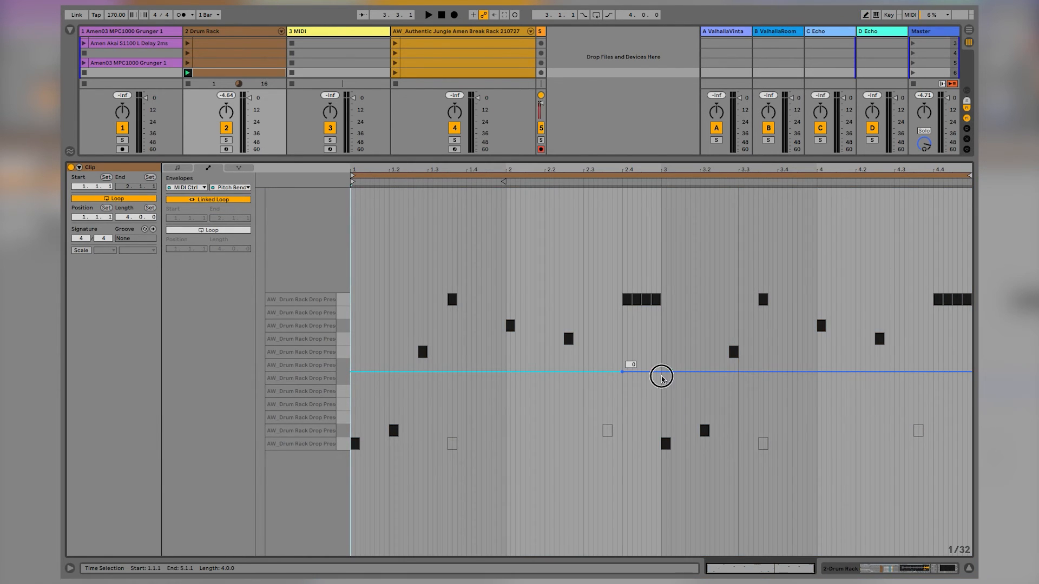
pyautogui.moveTo(654, 372); pyautogui.dragTo(661, 554)
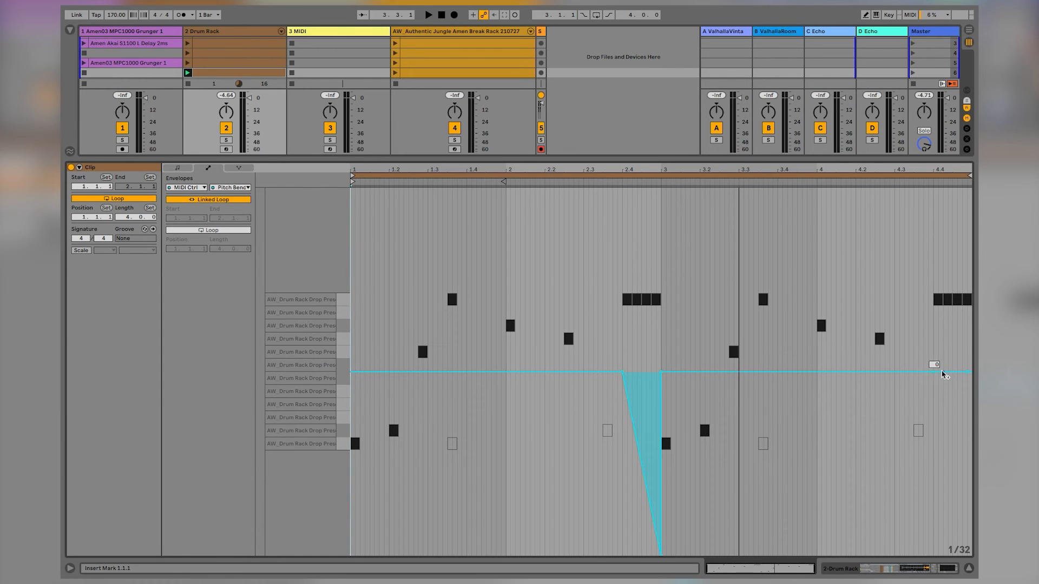
pyautogui.moveTo(942, 436); pyautogui.dragTo(933, 554)
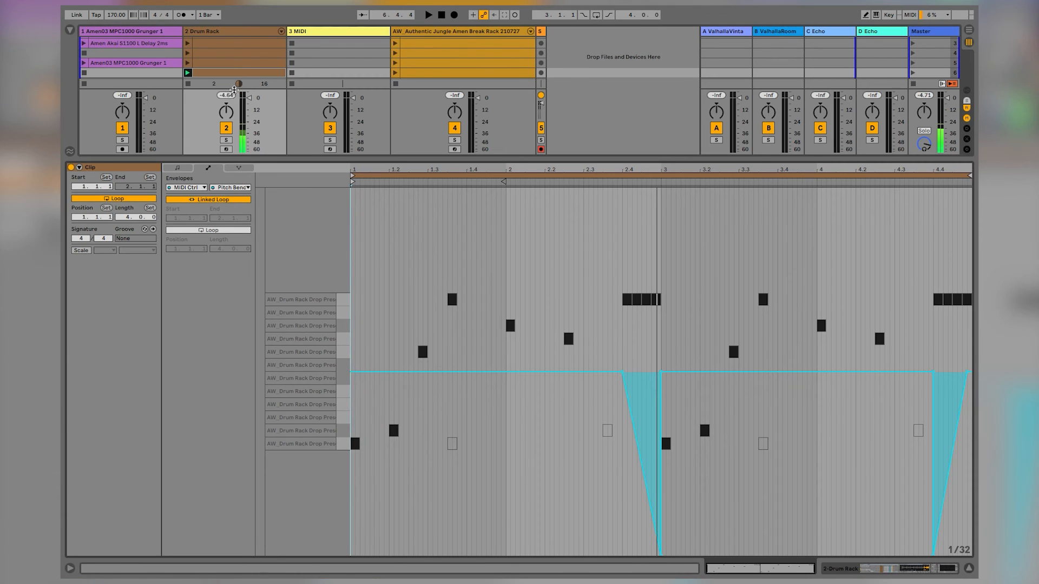
# Return to the clip's notes, duplicate the pattern to eight bars and play it
pyautogui.click(182, 171)
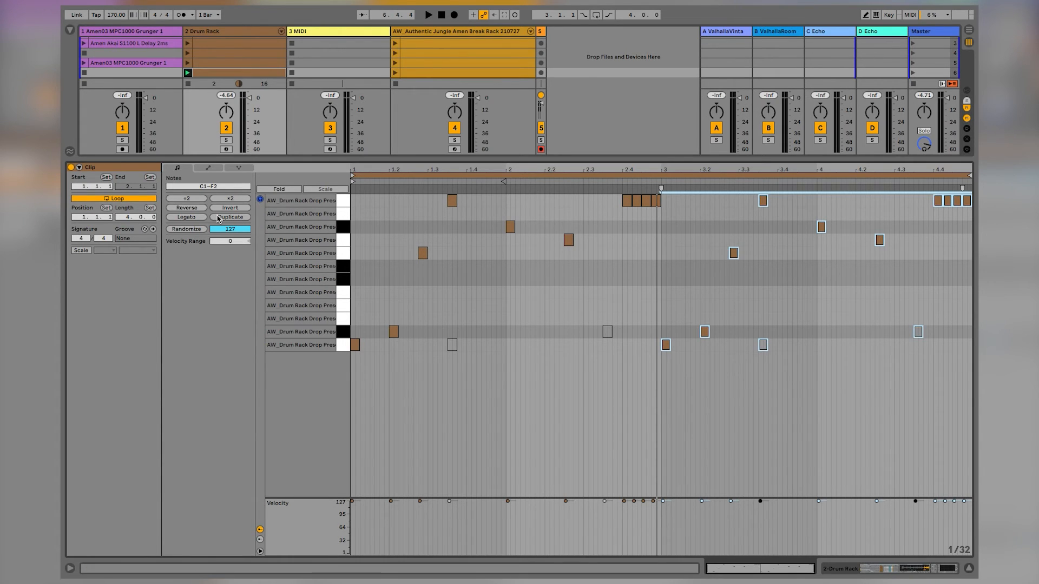
pyautogui.click(399, 239)
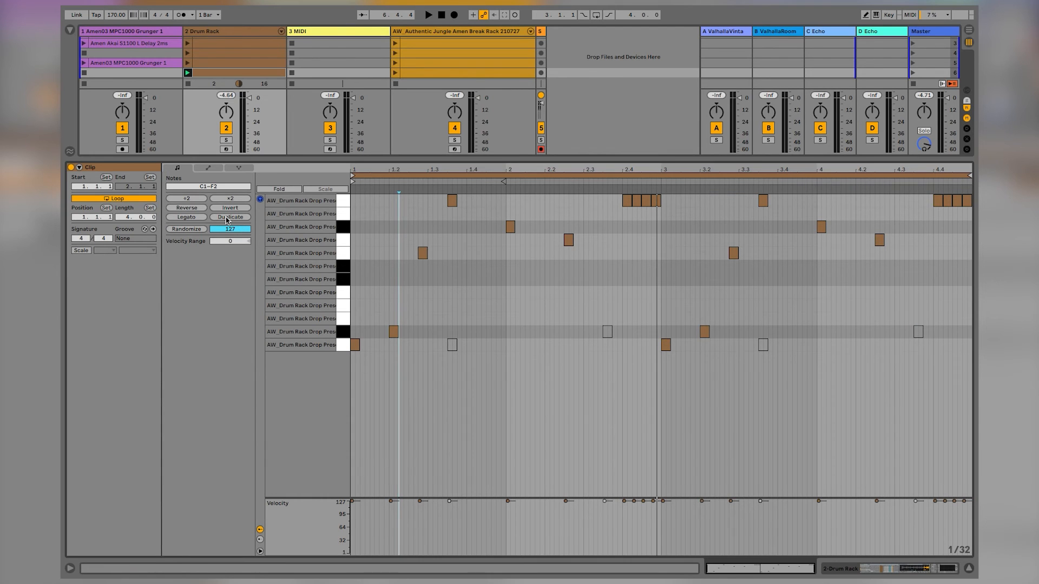
pyautogui.click(227, 217)
pyautogui.press('space')
# Raise the C1 note at 5.1.1 to E1 and the C#1 note at 5.2.1 to A1, and remove the inactive note at 5.3.3
pyautogui.moveTo(656, 323); pyautogui.dragTo(719, 368)
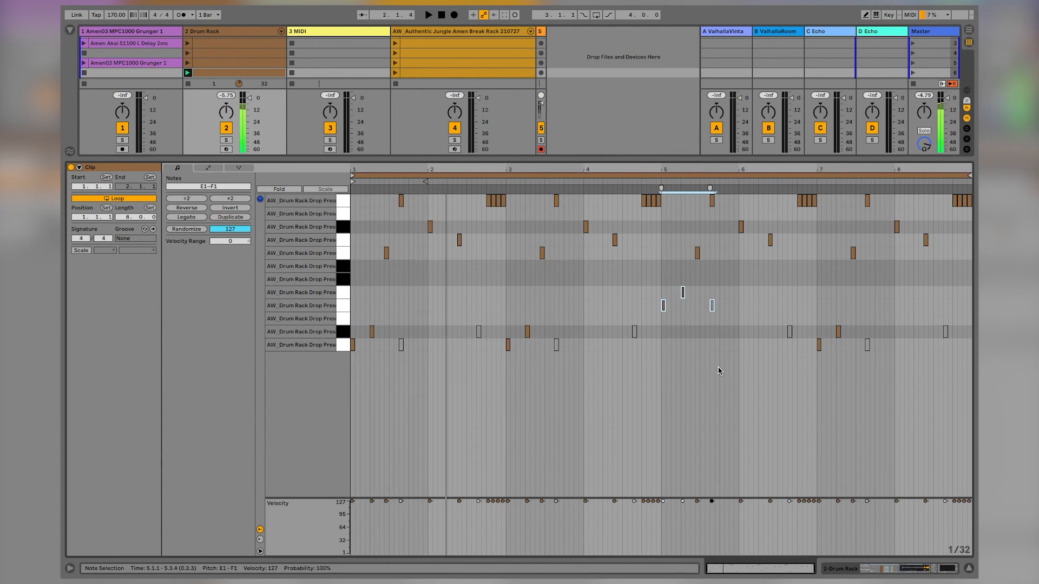
pyautogui.click(698, 303)
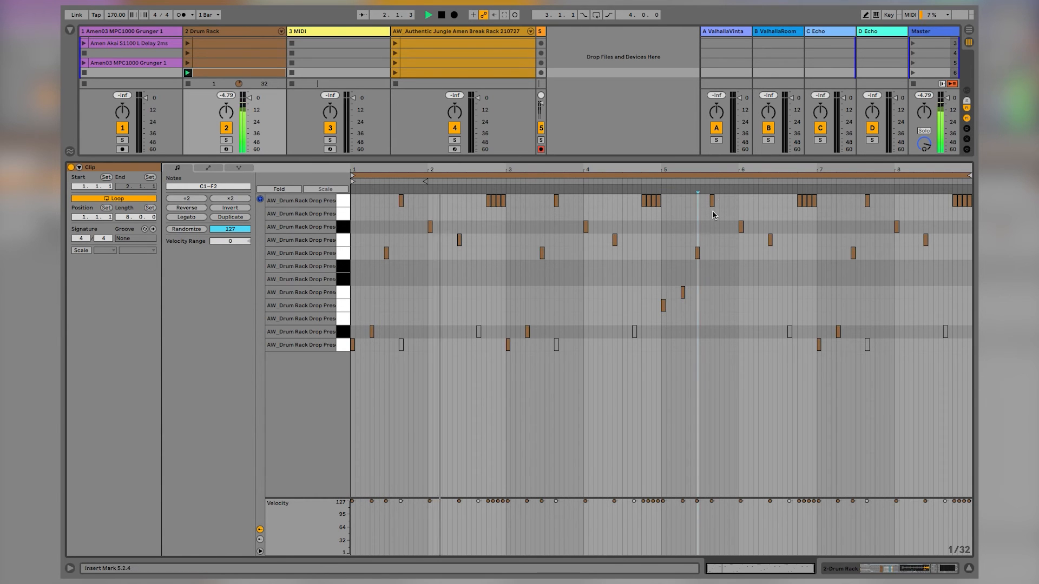
pyautogui.scroll(5, 719, 215)
pyautogui.hscroll(3, 677, 249)
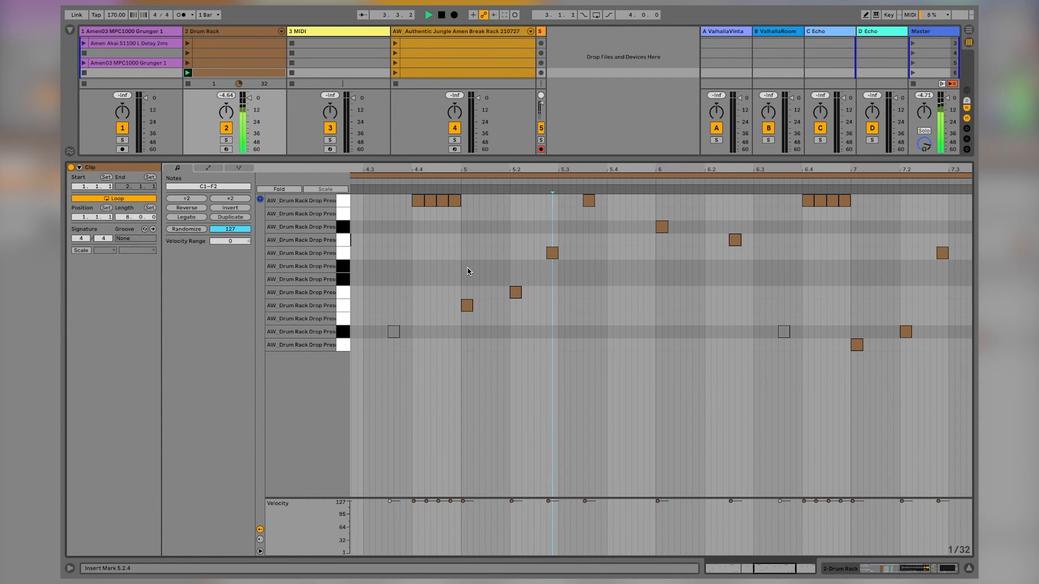
pyautogui.click(515, 295)
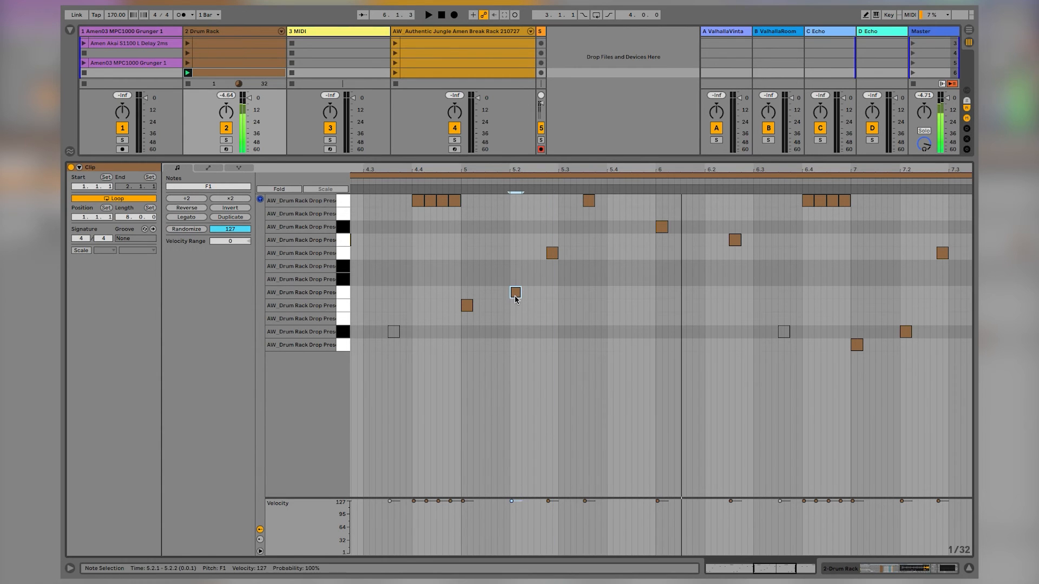
pyautogui.click(455, 176)
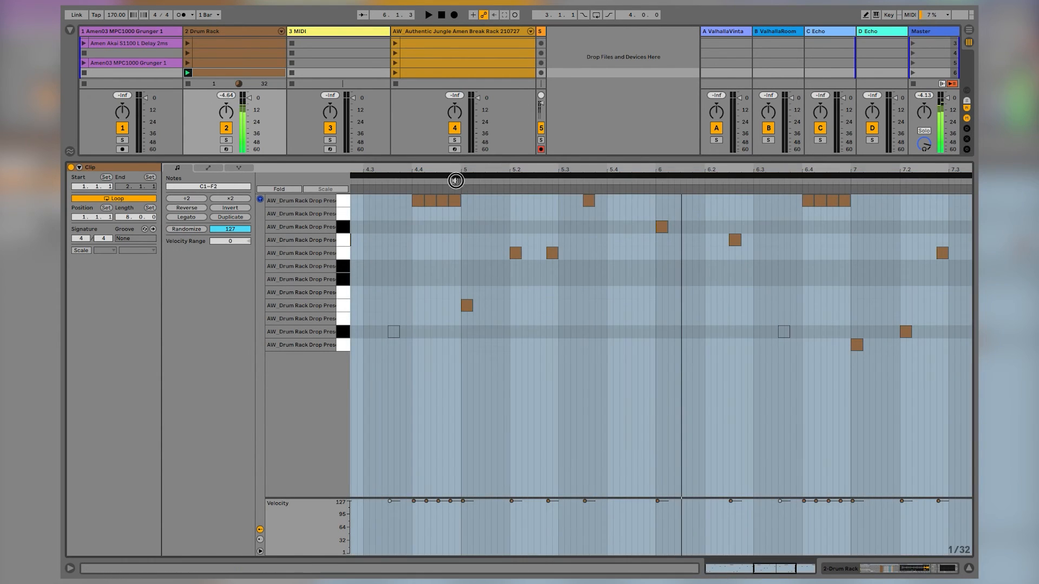
# Lower the C#2 note at 6.1.1 to F1 and audition the pattern
pyautogui.moveTo(625, 236); pyautogui.dragTo(672, 228)
pyautogui.press('space')
pyautogui.hotkey('shift', 'Down')
pyautogui.press('space')
pyautogui.press('Up')
pyautogui.press('Up')
pyautogui.press('Up')
pyautogui.press('Up')
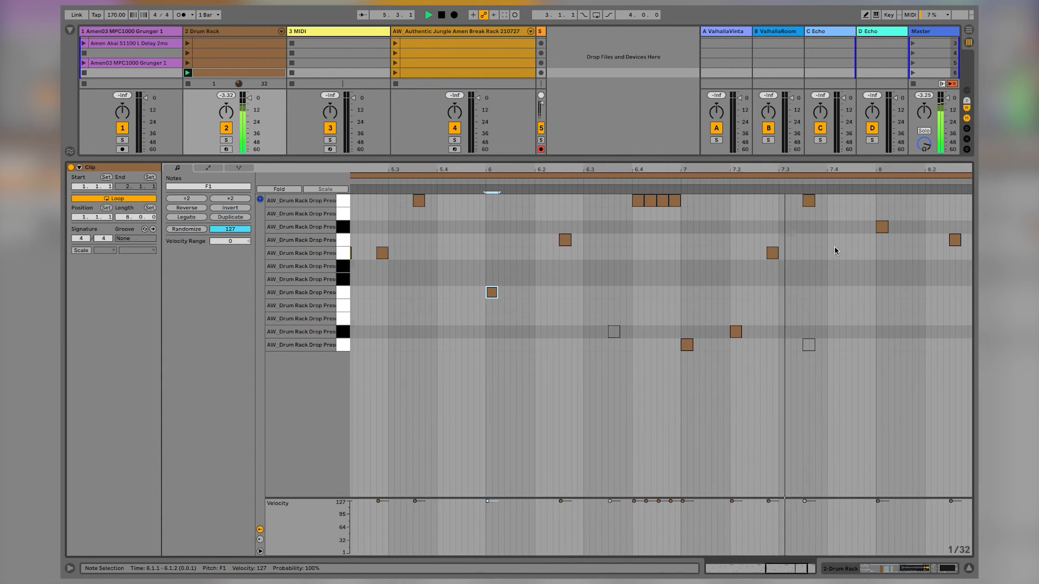
# Lower the four F2 notes in beat 6.4 by an octave and adjust their pitch by semitones
pyautogui.moveTo(615, 202); pyautogui.dragTo(713, 205)
pyautogui.press('space')
pyautogui.hotkey('shift', 'Down')
pyautogui.press('Up')
pyautogui.press('Up')
pyautogui.press('Down')
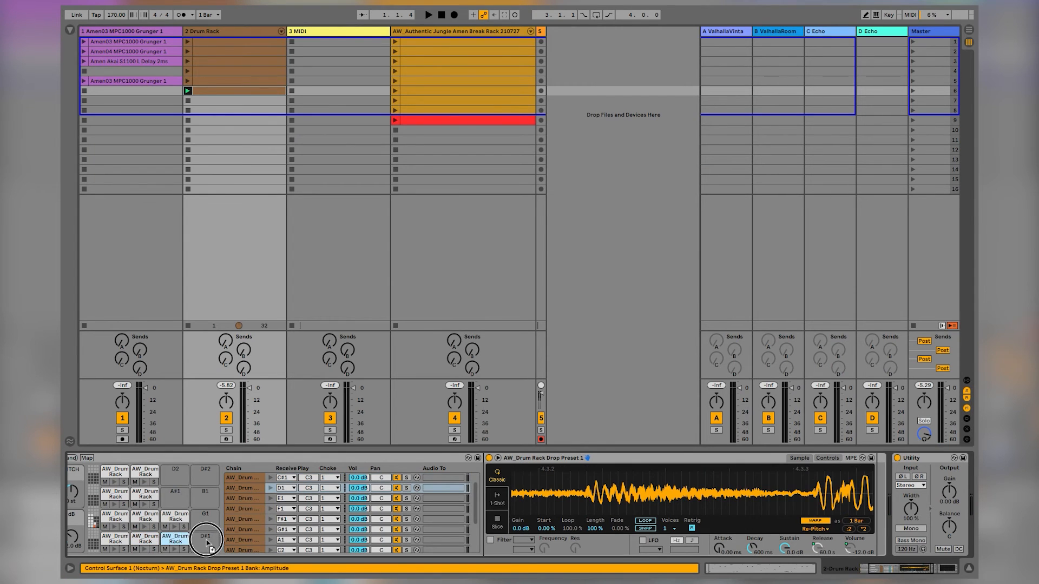
# Copy the D1 pad to the D#1 pad, move its sample start back to about beat 2.2 and play
pyautogui.moveTo(207, 543); pyautogui.dragTo(206, 541)
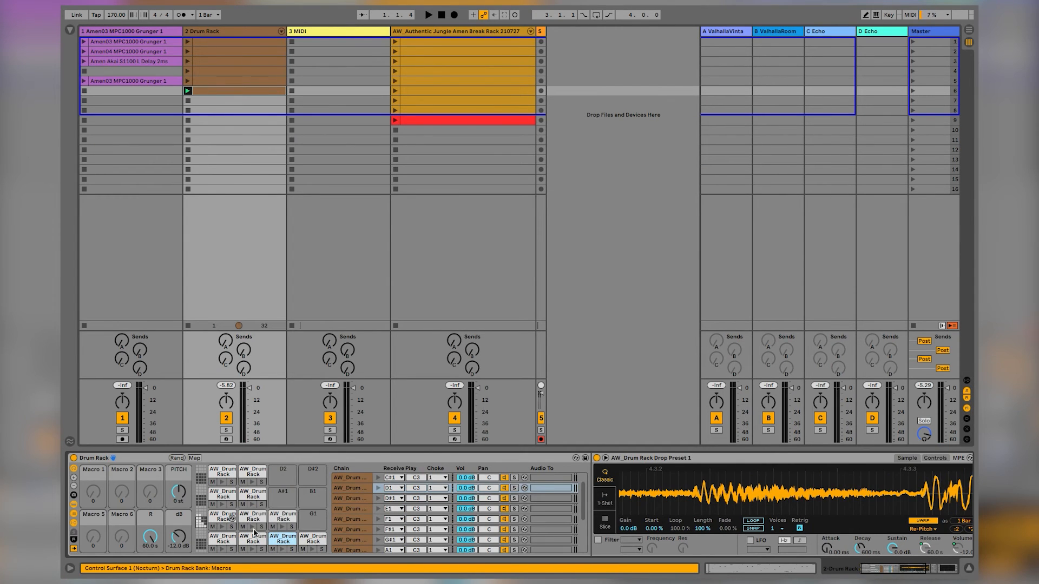
pyautogui.click(312, 541)
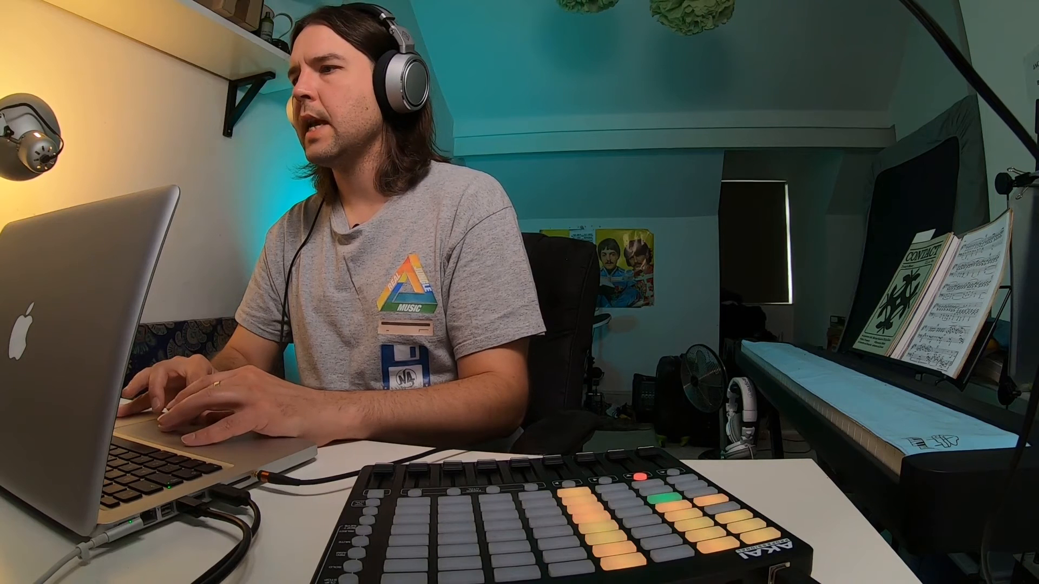
pyautogui.click(857, 475)
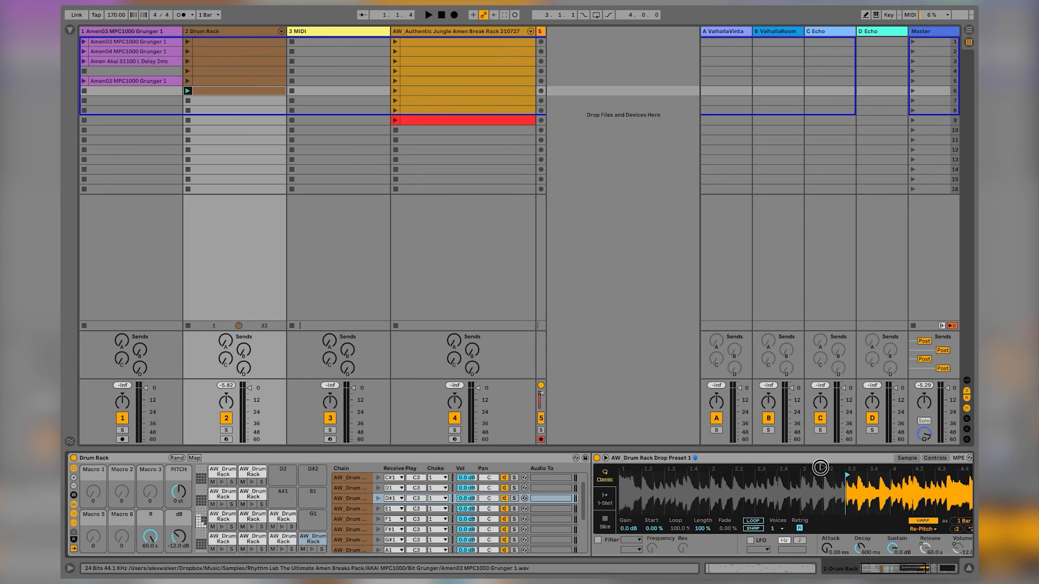
pyautogui.moveTo(819, 467); pyautogui.dragTo(729, 487)
pyautogui.moveTo(729, 474); pyautogui.dragTo(743, 476)
pyautogui.press('space')
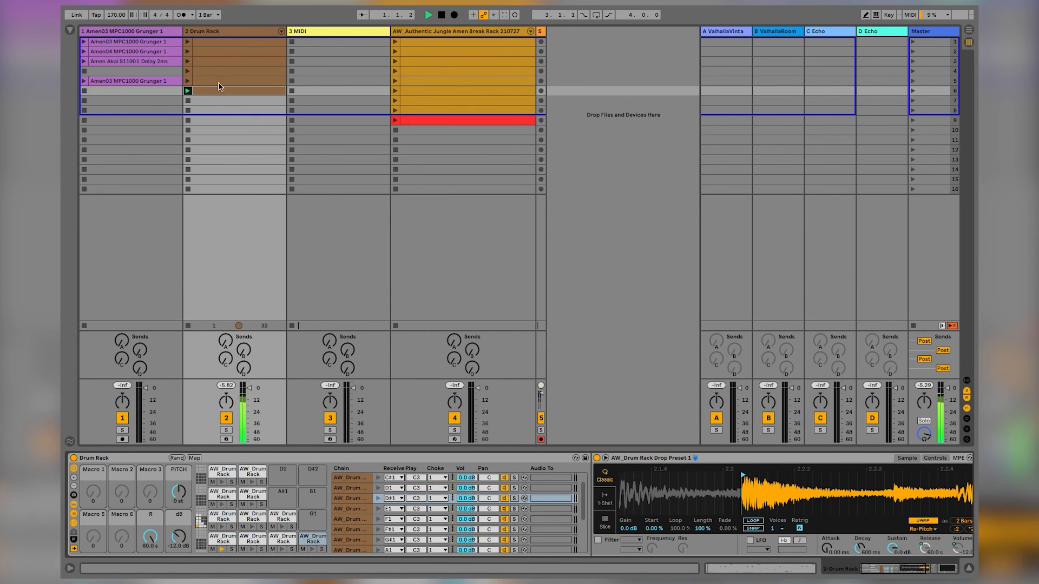
# Reopen the pattern clip in slot 6 and raise the four notes in beat 6.4 to D#1
pyautogui.doubleClick(215, 90)
pyautogui.press('Up')
pyautogui.press('Up')
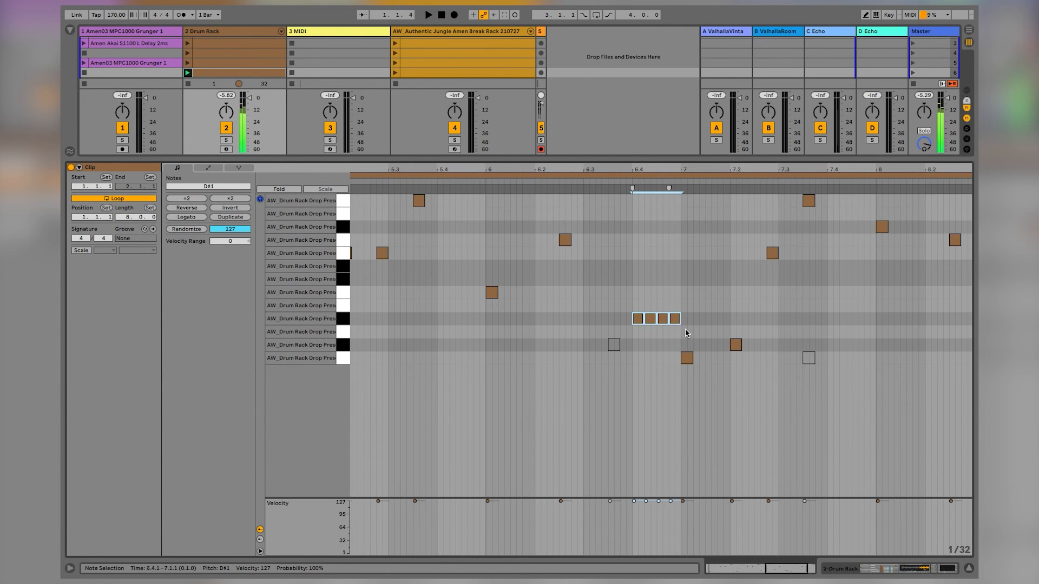
# Fine-tune the D#1 pad's sample start near beat 2.2 and set its warp mode to Beats
pyautogui.hotkey('shift', 'Tab')
pyautogui.moveTo(740, 486); pyautogui.dragTo(740, 474)
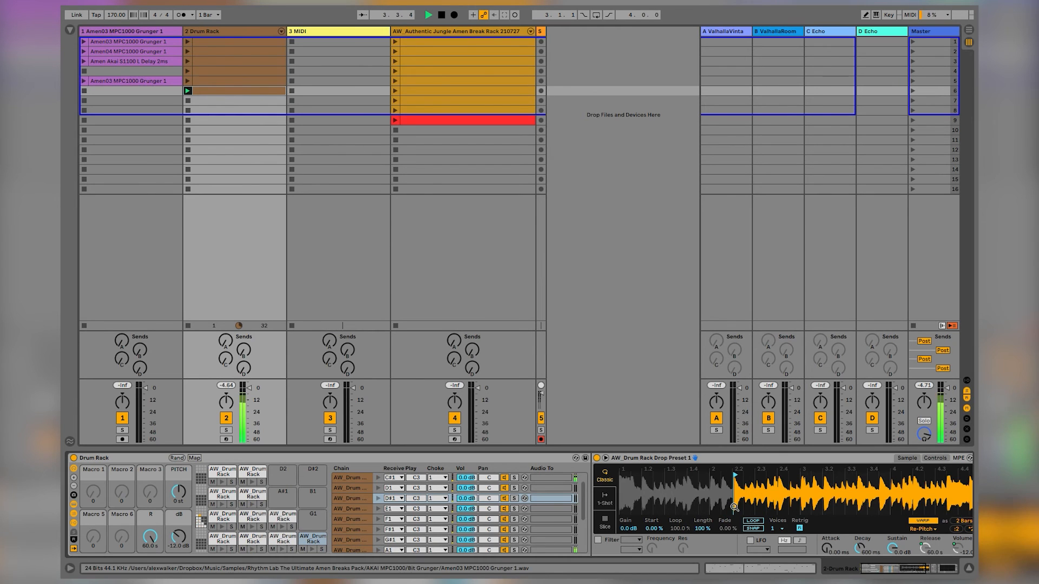
pyautogui.click(923, 529)
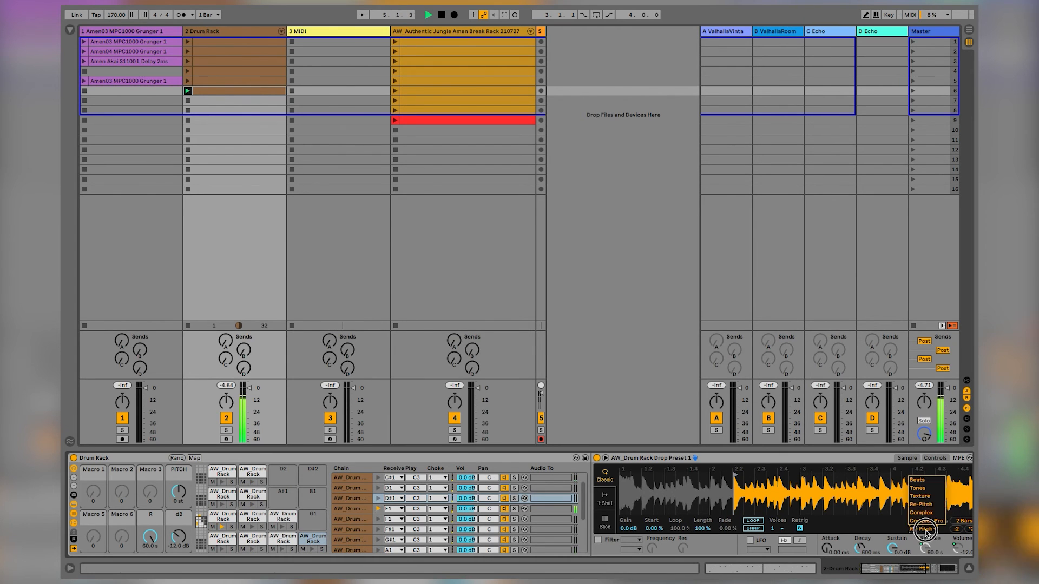
pyautogui.click(918, 480)
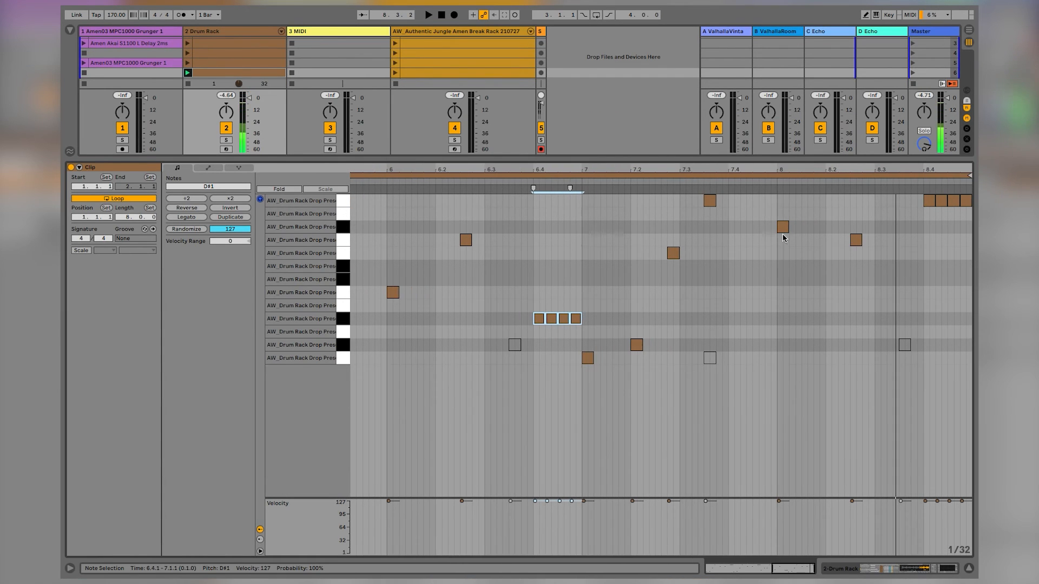
# Lower the C#2 note at 8.1.1 to the D#1 pad
pyautogui.click(783, 227)
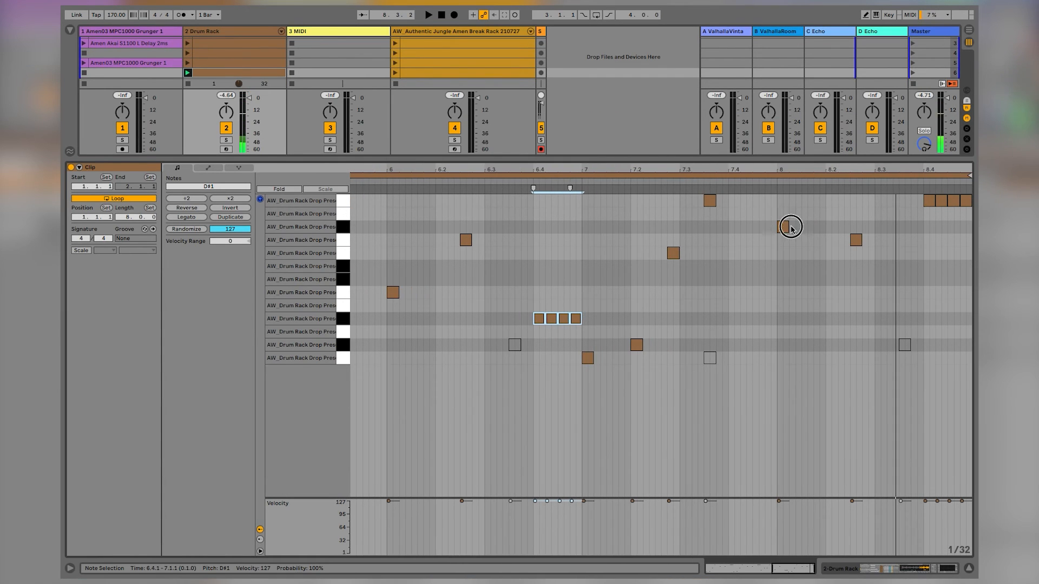
pyautogui.moveTo(783, 227); pyautogui.dragTo(782, 358)
pyautogui.press('Up')
pyautogui.press('Up')
pyautogui.press('Up')
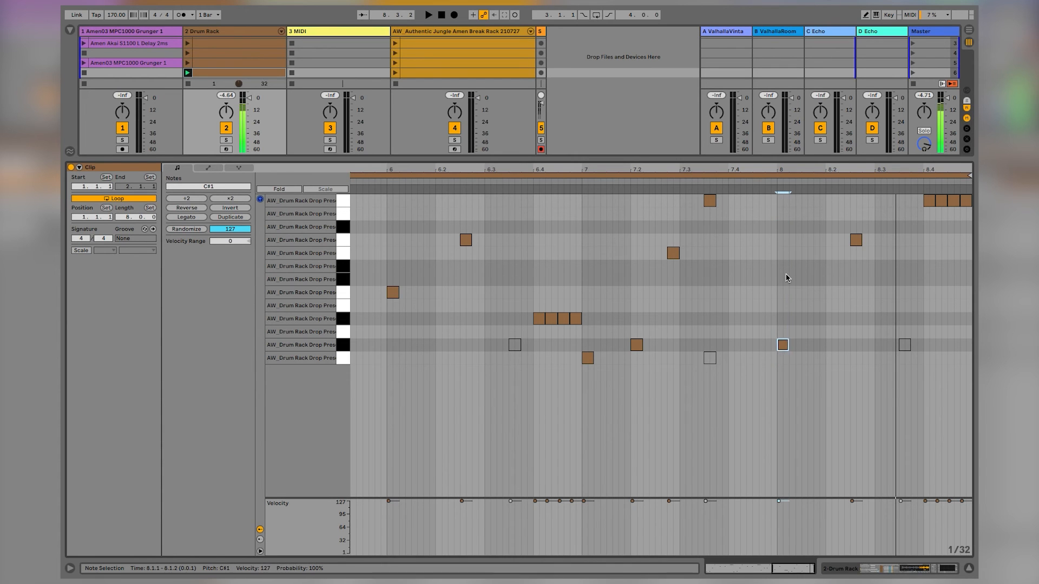
# Repeat the D#1 note as a roll of 1/32 notes from 8.1.1 up to 8.4.1
pyautogui.hotkey('ctrl', 'd')
pyautogui.hotkey('ctrl', 'd')
pyautogui.hotkey('ctrl', 'd')
pyautogui.hotkey('ctrl', 'd')
pyautogui.hotkey('ctrl', 'd')
pyautogui.hotkey('ctrl', 'd')
pyautogui.hotkey('ctrl', 'd')
pyautogui.hotkey('ctrl', 'd')
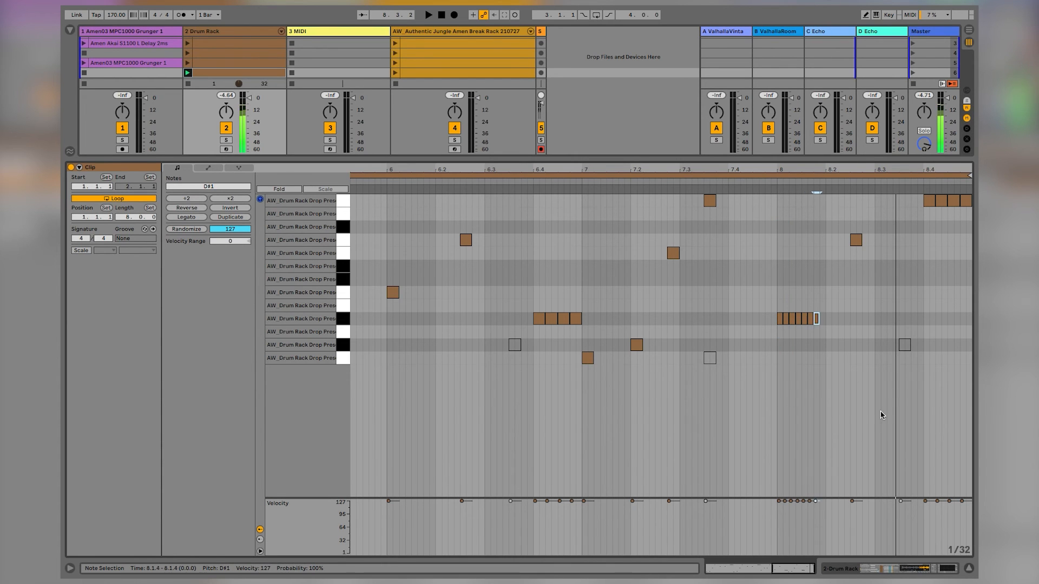
pyautogui.hotkey('ctrl', 'd')
pyautogui.hotkey('ctrl', 'd')
pyautogui.hotkey('ctrl', 'd')
pyautogui.hotkey('ctrl', 'd')
pyautogui.hotkey('ctrl', 'd')
pyautogui.hotkey('ctrl', 'd')
pyautogui.hotkey('ctrl', 'd')
pyautogui.hotkey('ctrl', 'd')
pyautogui.hotkey('ctrl', 'd')
pyautogui.hotkey('ctrl', 'd')
pyautogui.hotkey('ctrl', 'd')
pyautogui.hotkey('ctrl', 'd')
pyautogui.hotkey('ctrl', 'd')
pyautogui.hotkey('ctrl', 'd')
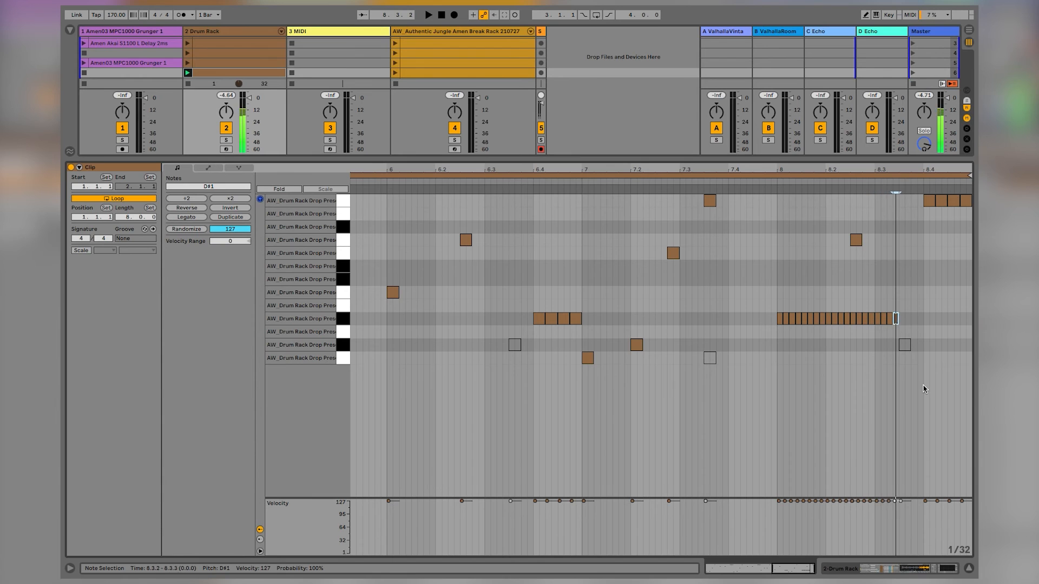
# Draw a wavy velocity curve over the D#1 roll in bar 8, dipping mid-roll and rising towards 8.4
pyautogui.press('b')
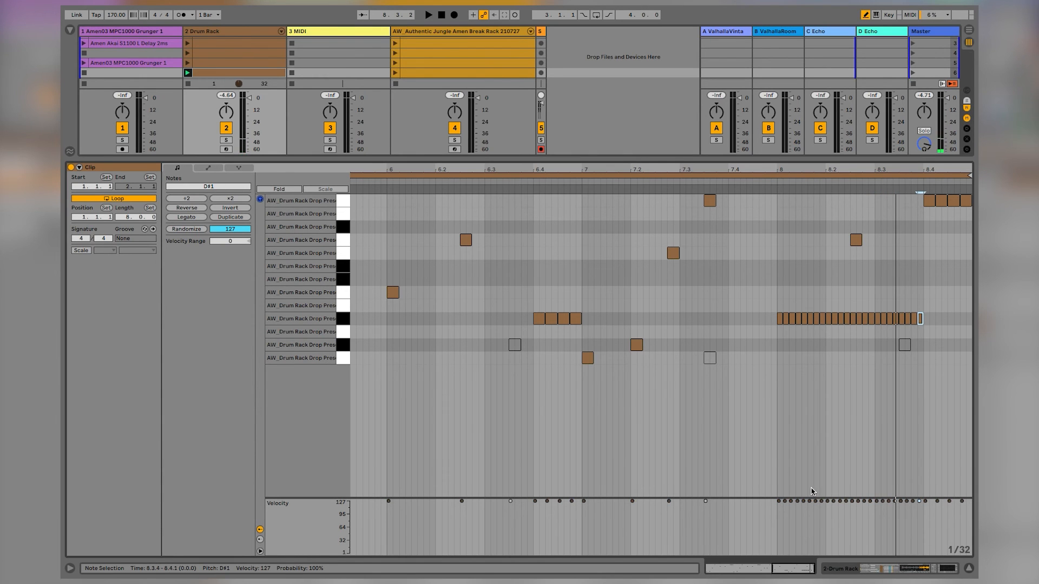
pyautogui.hotkey('ctrl', 'a')
pyautogui.moveTo(790, 504)
pyautogui.mouseDown()
pyautogui.moveTo(812, 527)
pyautogui.moveTo(862, 530)
pyautogui.moveTo(908, 524)
pyautogui.moveTo(919, 509)
pyautogui.mouseUp()
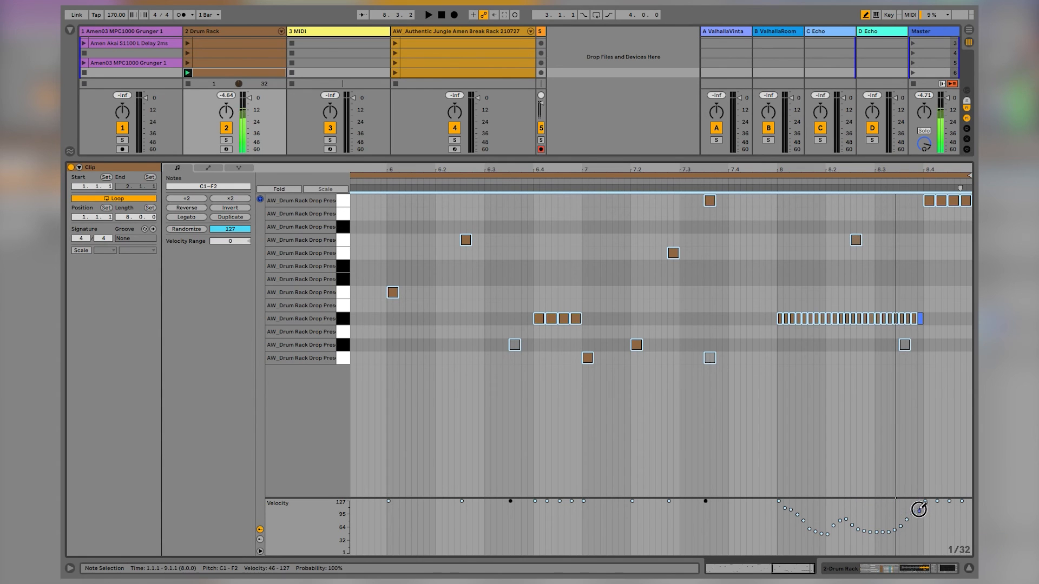
# Delete the C2 note at 8.2.3 and lower the four F2 notes in beat 8.4 by an octave to F1
pyautogui.click(858, 242)
pyautogui.press('space')
pyautogui.press('b')
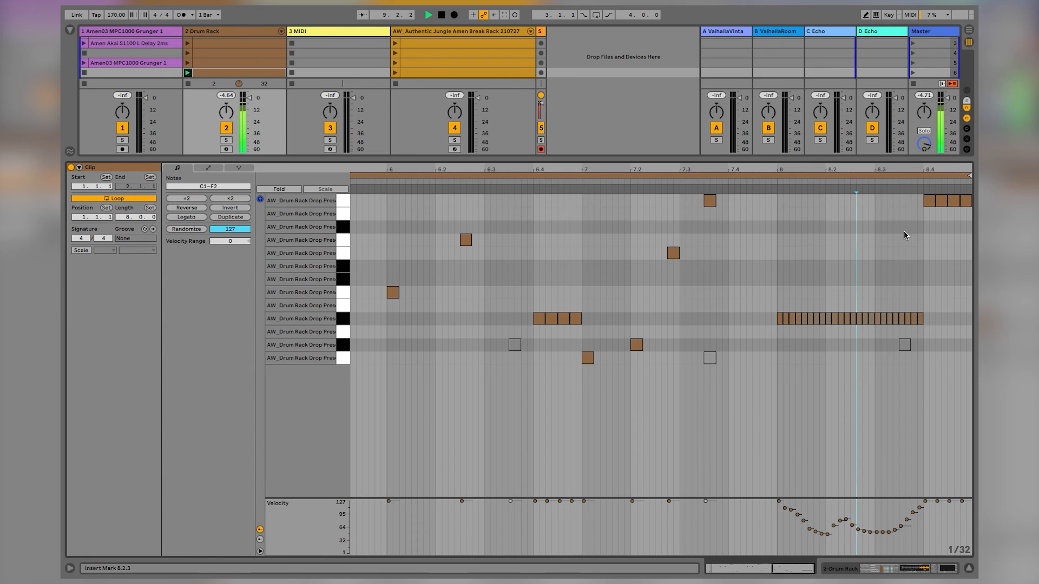
pyautogui.moveTo(912, 212); pyautogui.dragTo(977, 204)
pyautogui.hotkey('shift', 'Down')
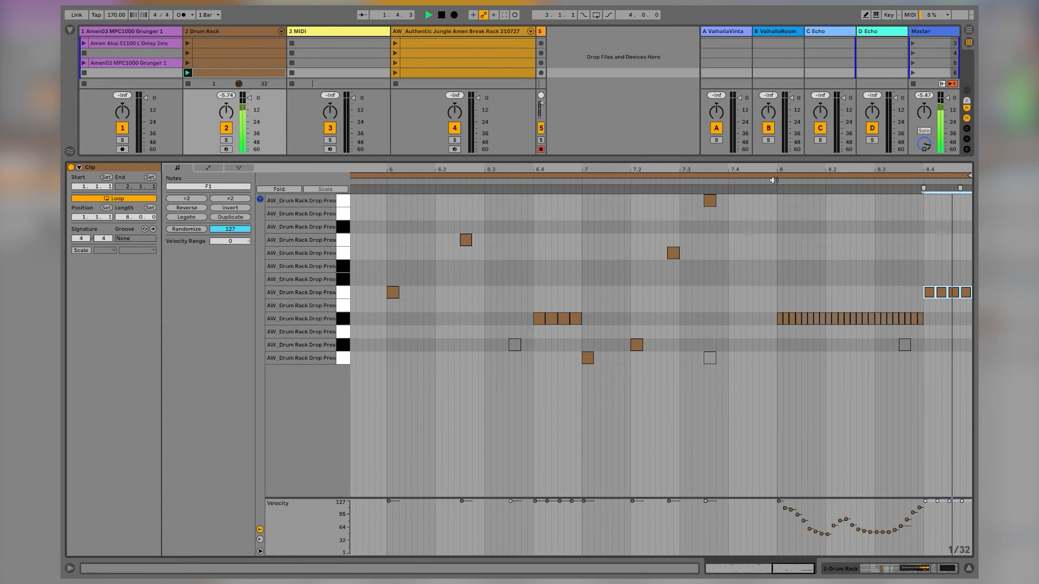
# Copy the C1 pad to the G#-1 pad and rename the copy STOP
pyautogui.hotkey('shift', 'Tab')
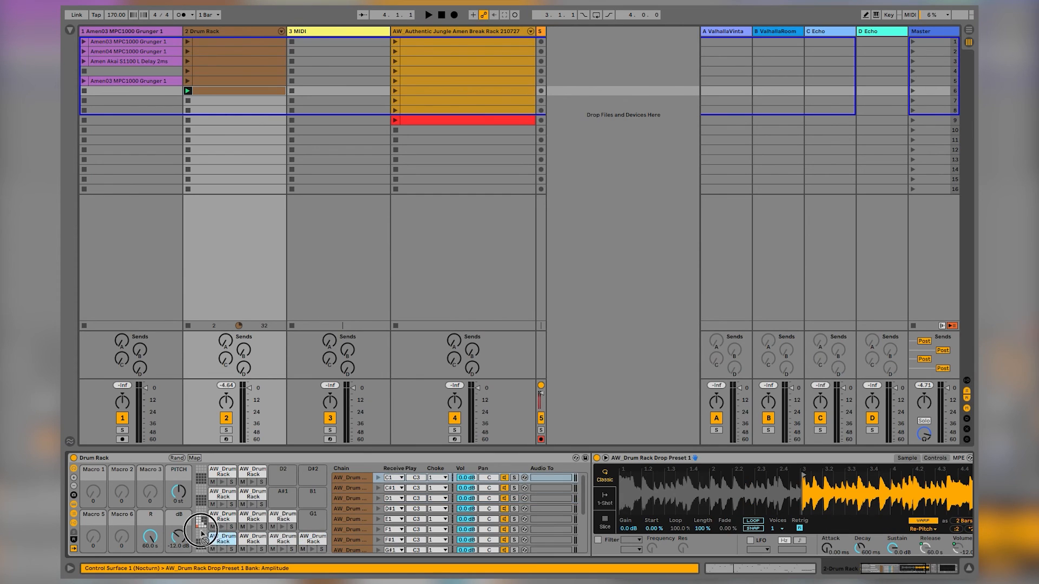
pyautogui.click(216, 537)
pyautogui.press('super+r')
pyautogui.write('STO')
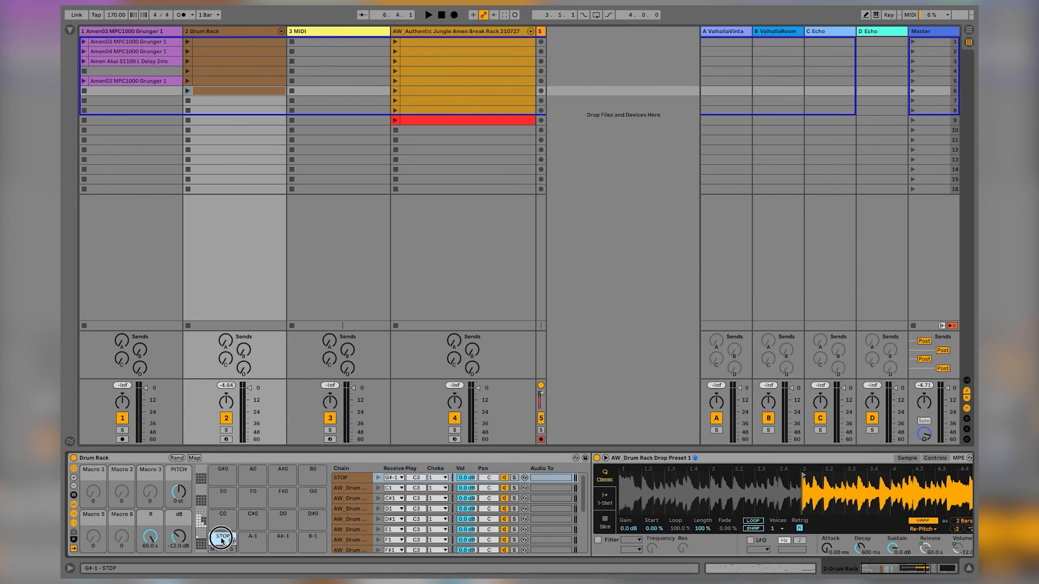
# Delete the sampler device from the STOP pad, leaving its chain empty
pyautogui.click(669, 459)
pyautogui.press('Delete')
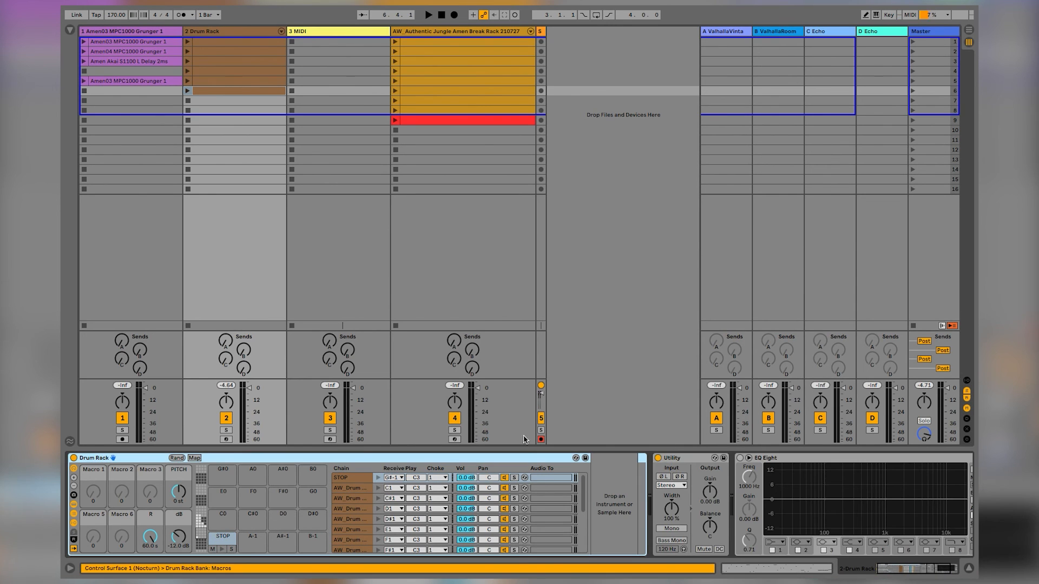
pyautogui.click(223, 541)
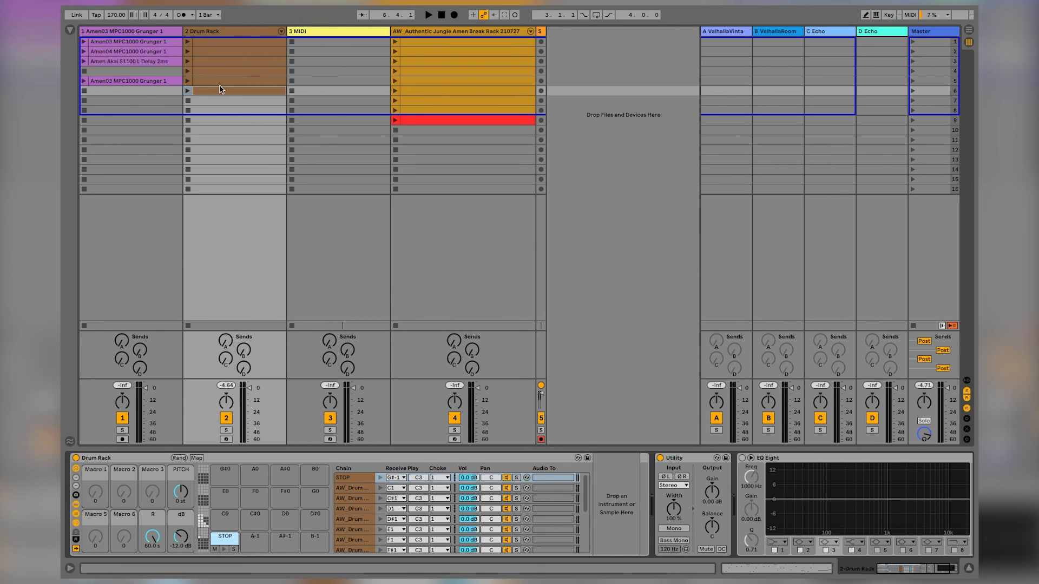
# Create a clip in slot 7 of the Drum Rack track with a STOP note at 1.1.1 and looping turned off
pyautogui.doubleClick(236, 101)
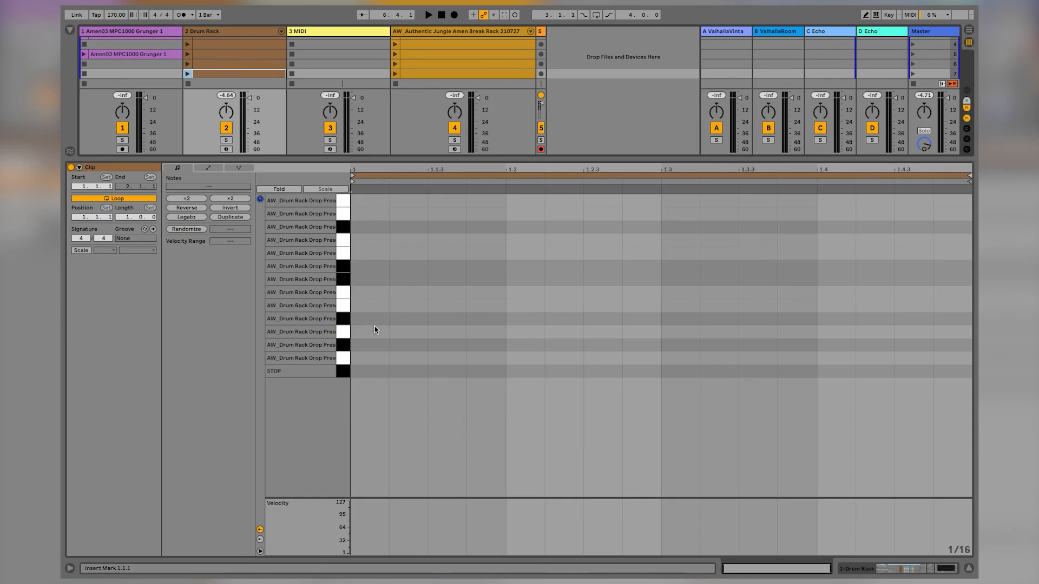
pyautogui.press('b')
pyautogui.click(376, 371)
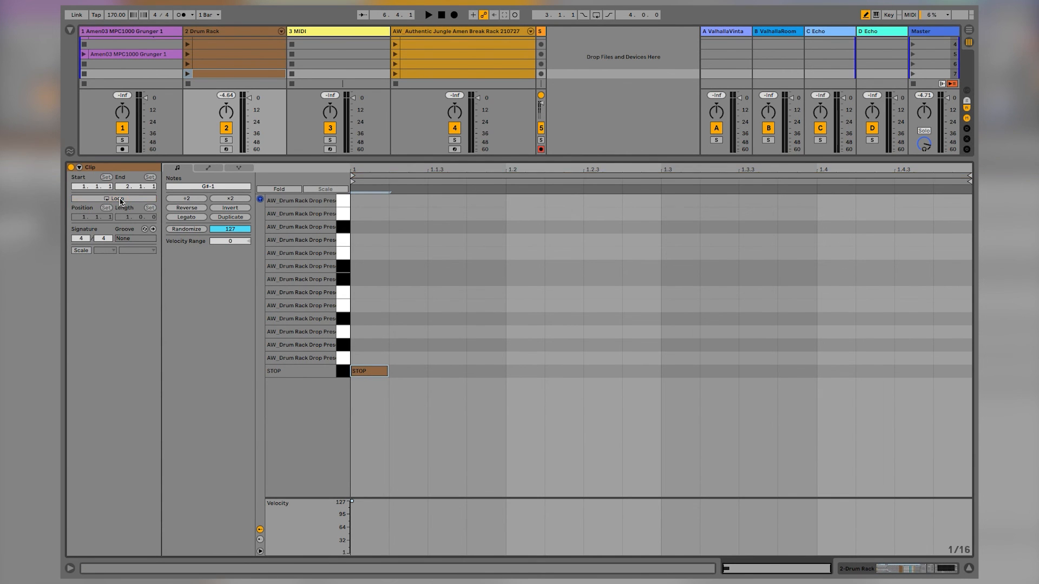
pyautogui.hotkey('shift', 'Tab')
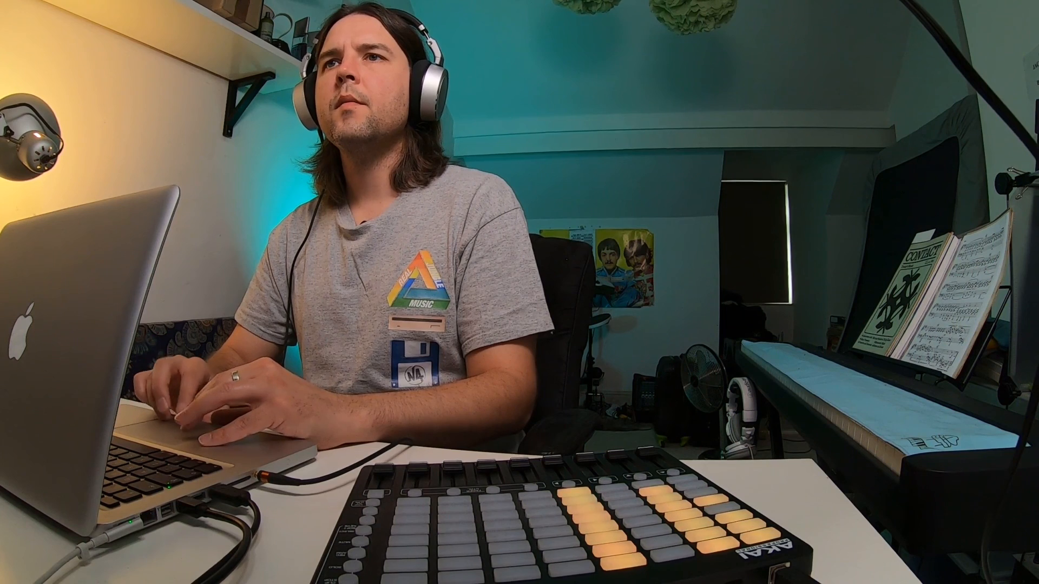
# Colour the new slot 7 clip red and rename it STOP
pyautogui.rightClick(203, 100)
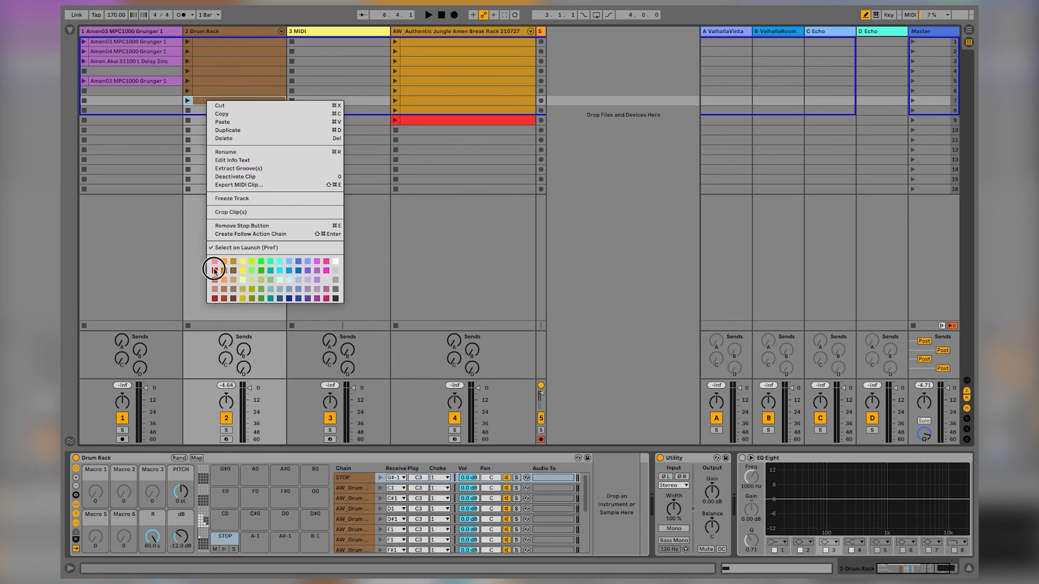
pyautogui.click(200, 254)
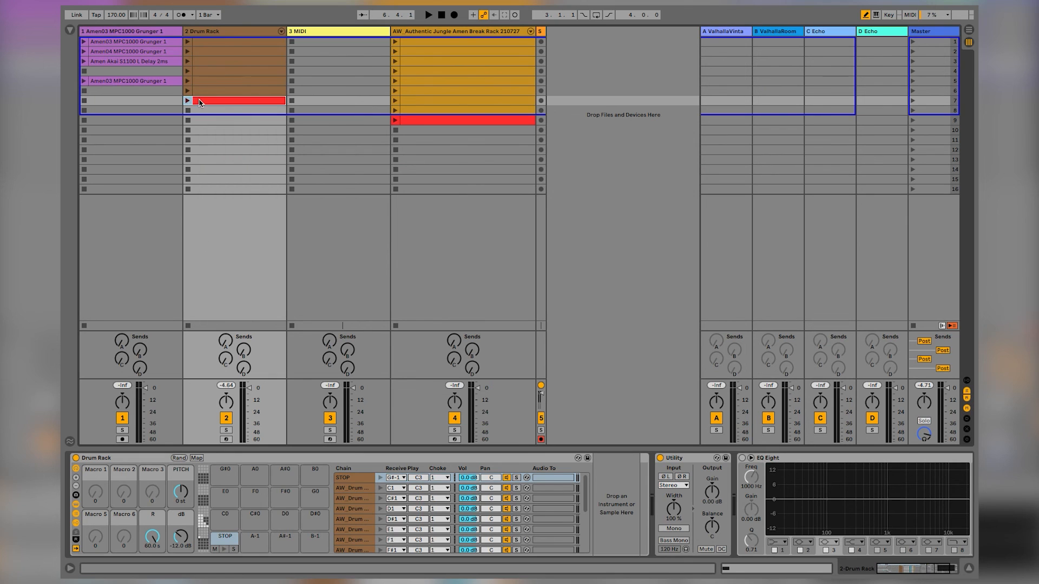
pyautogui.press('super+r')
pyautogui.write('STOP')
pyautogui.press('Return')
# Launch the slot 7 clip on the Authentic Jungle Amen Break Rack track, followed by its red clip in slot 9
pyautogui.click(413, 120)
pyautogui.click(395, 101)
pyautogui.click(394, 121)
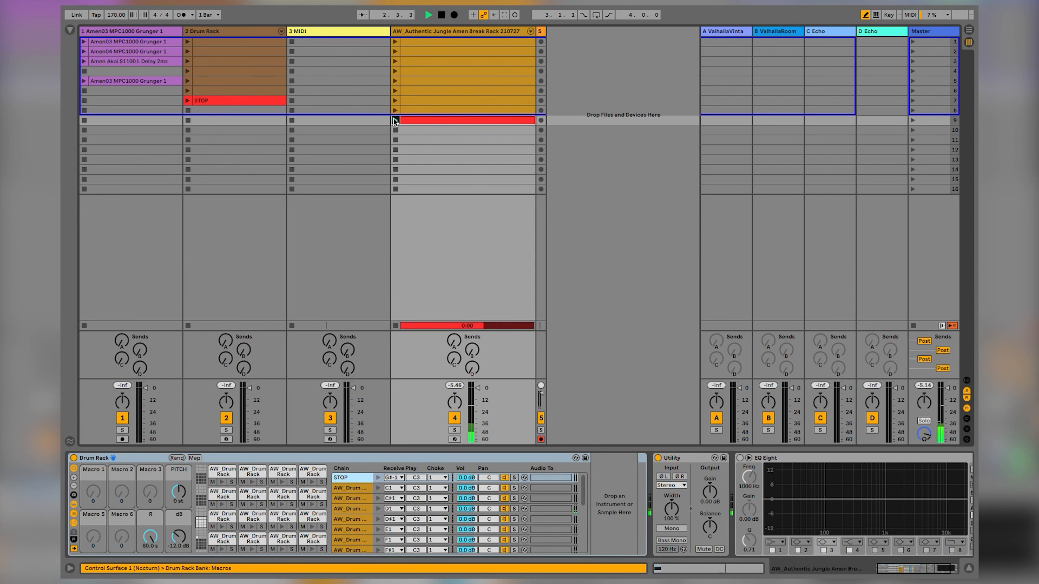